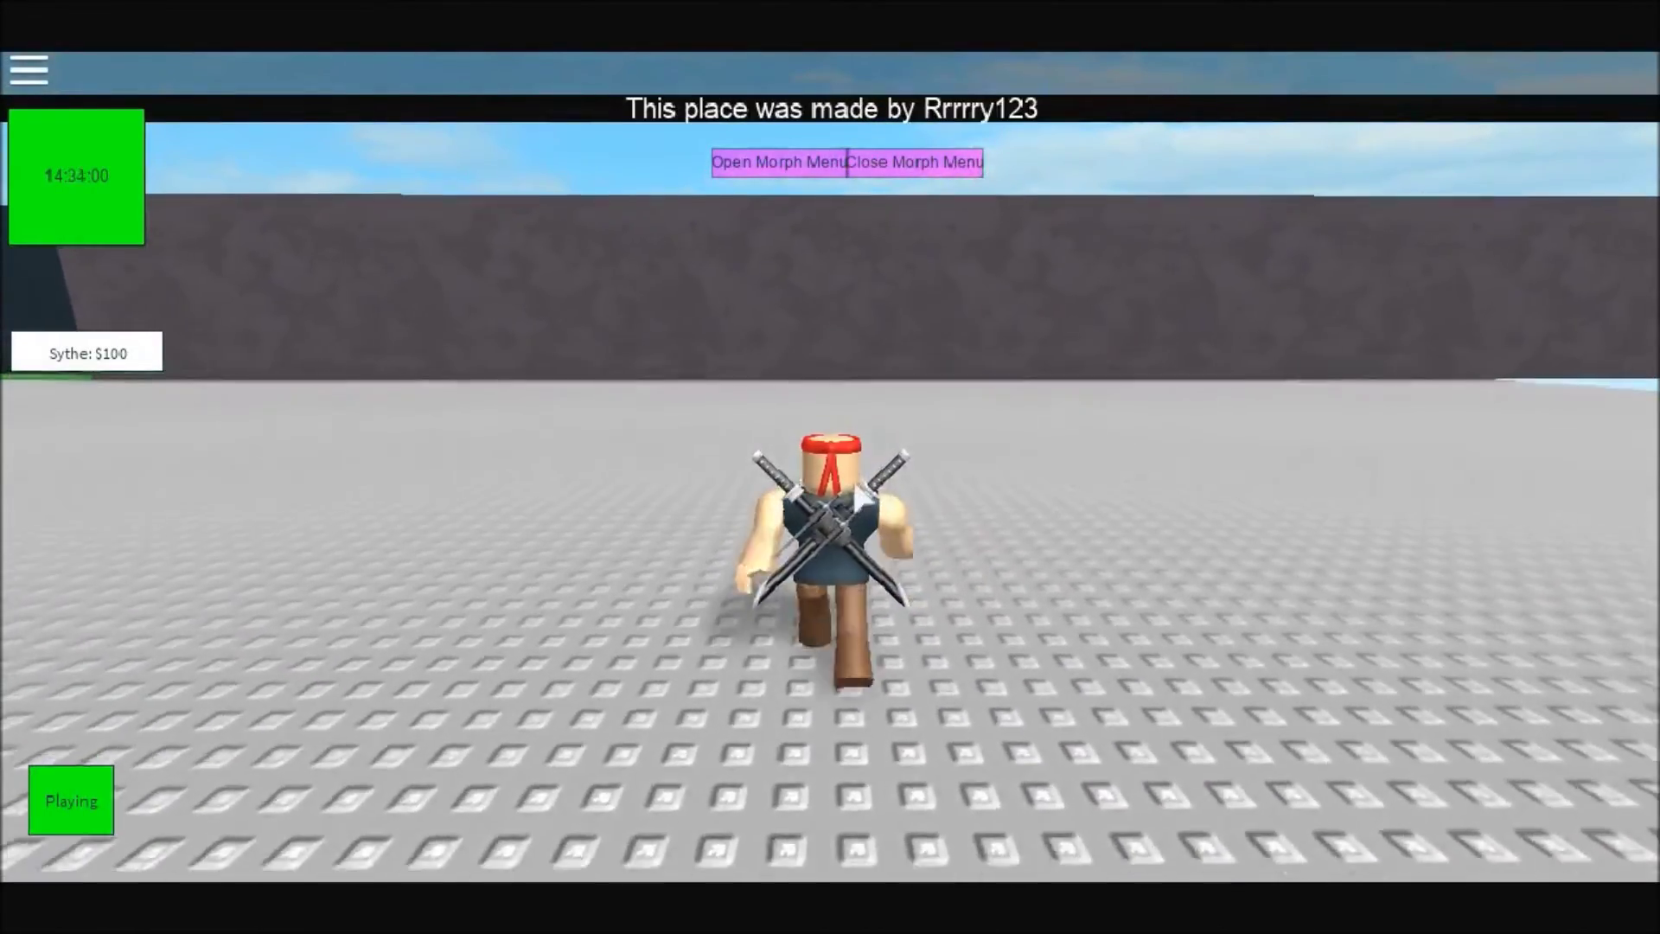
Run the character past the domes and the flag during the play test
key(d)
key(a)
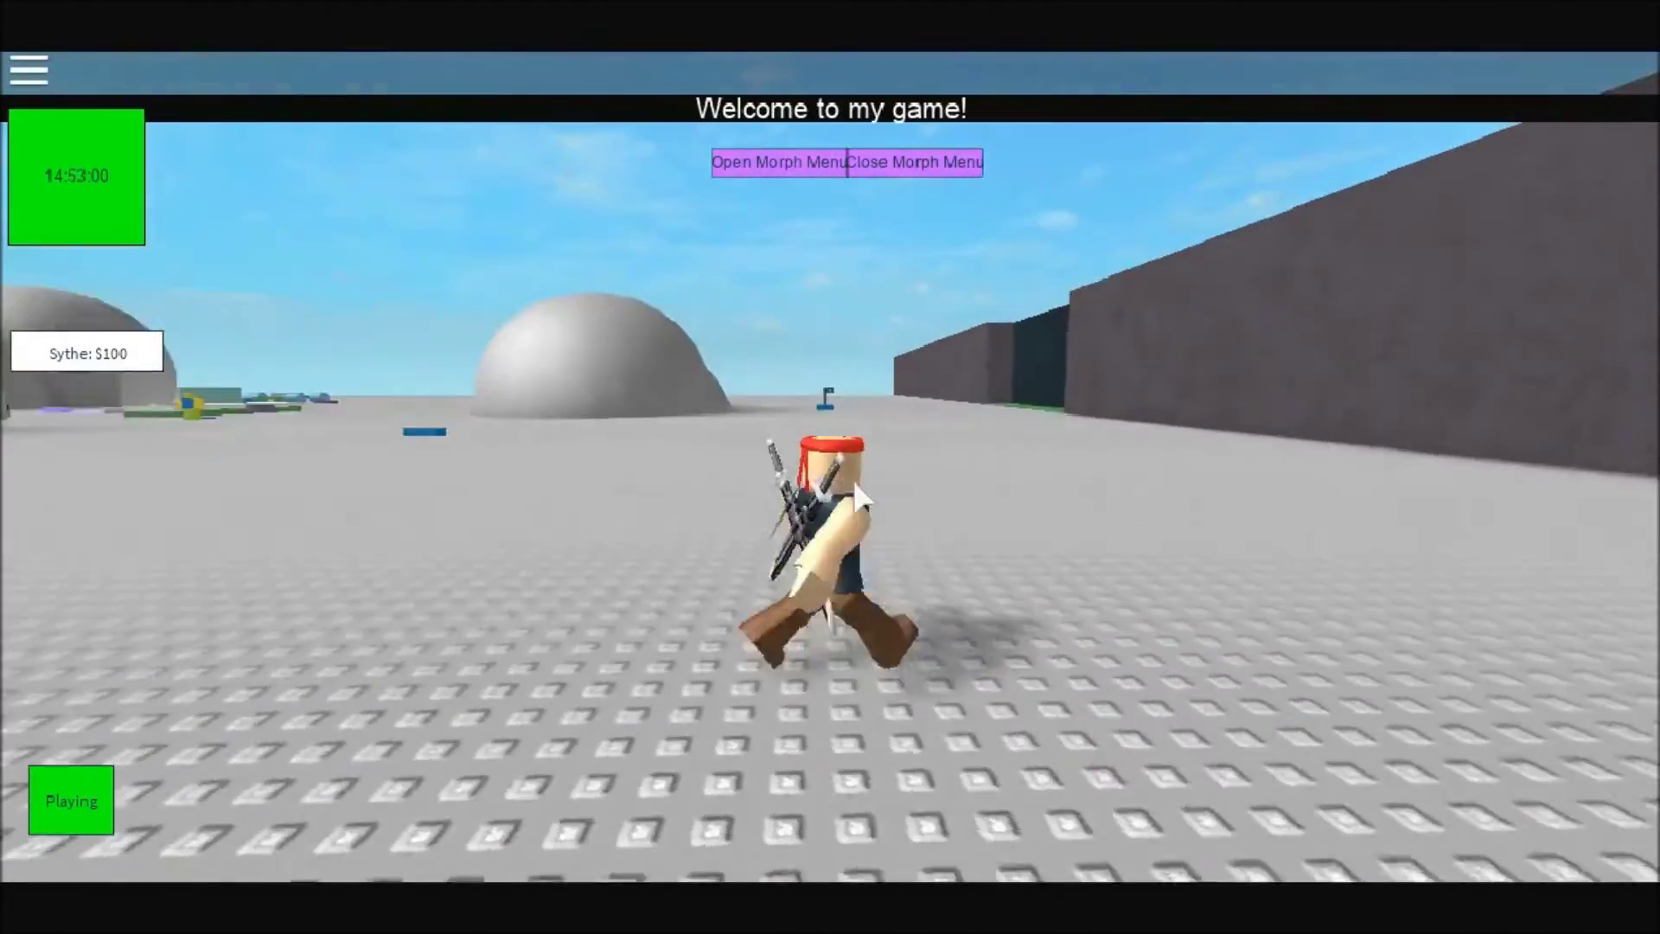
key(w)
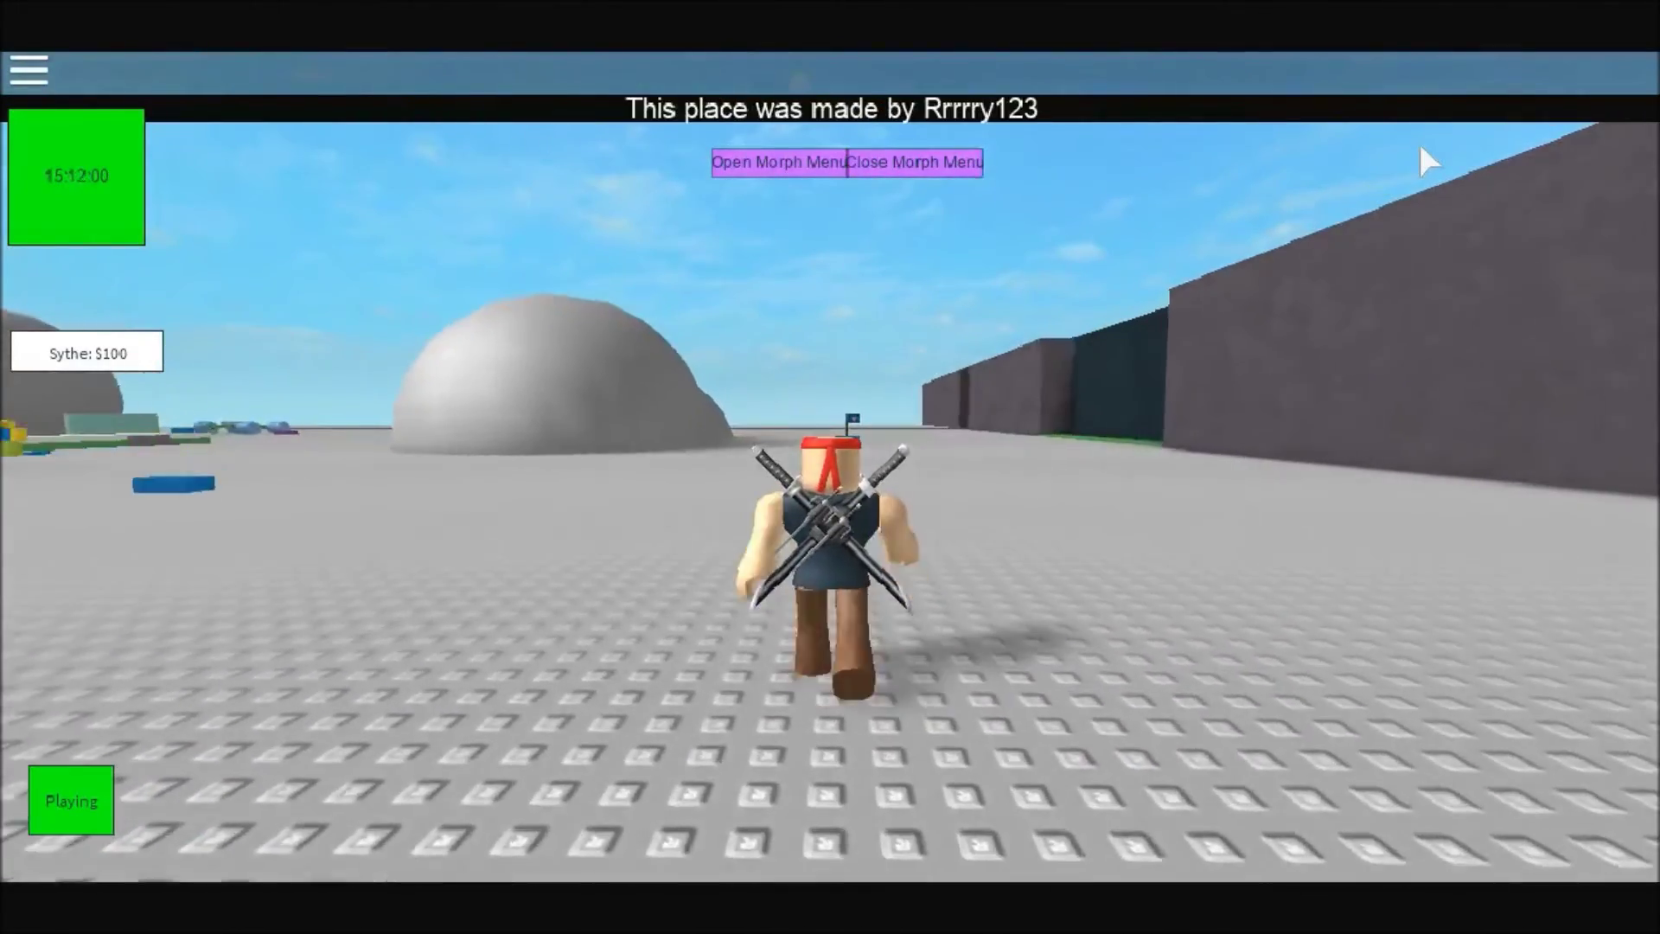
key(w)
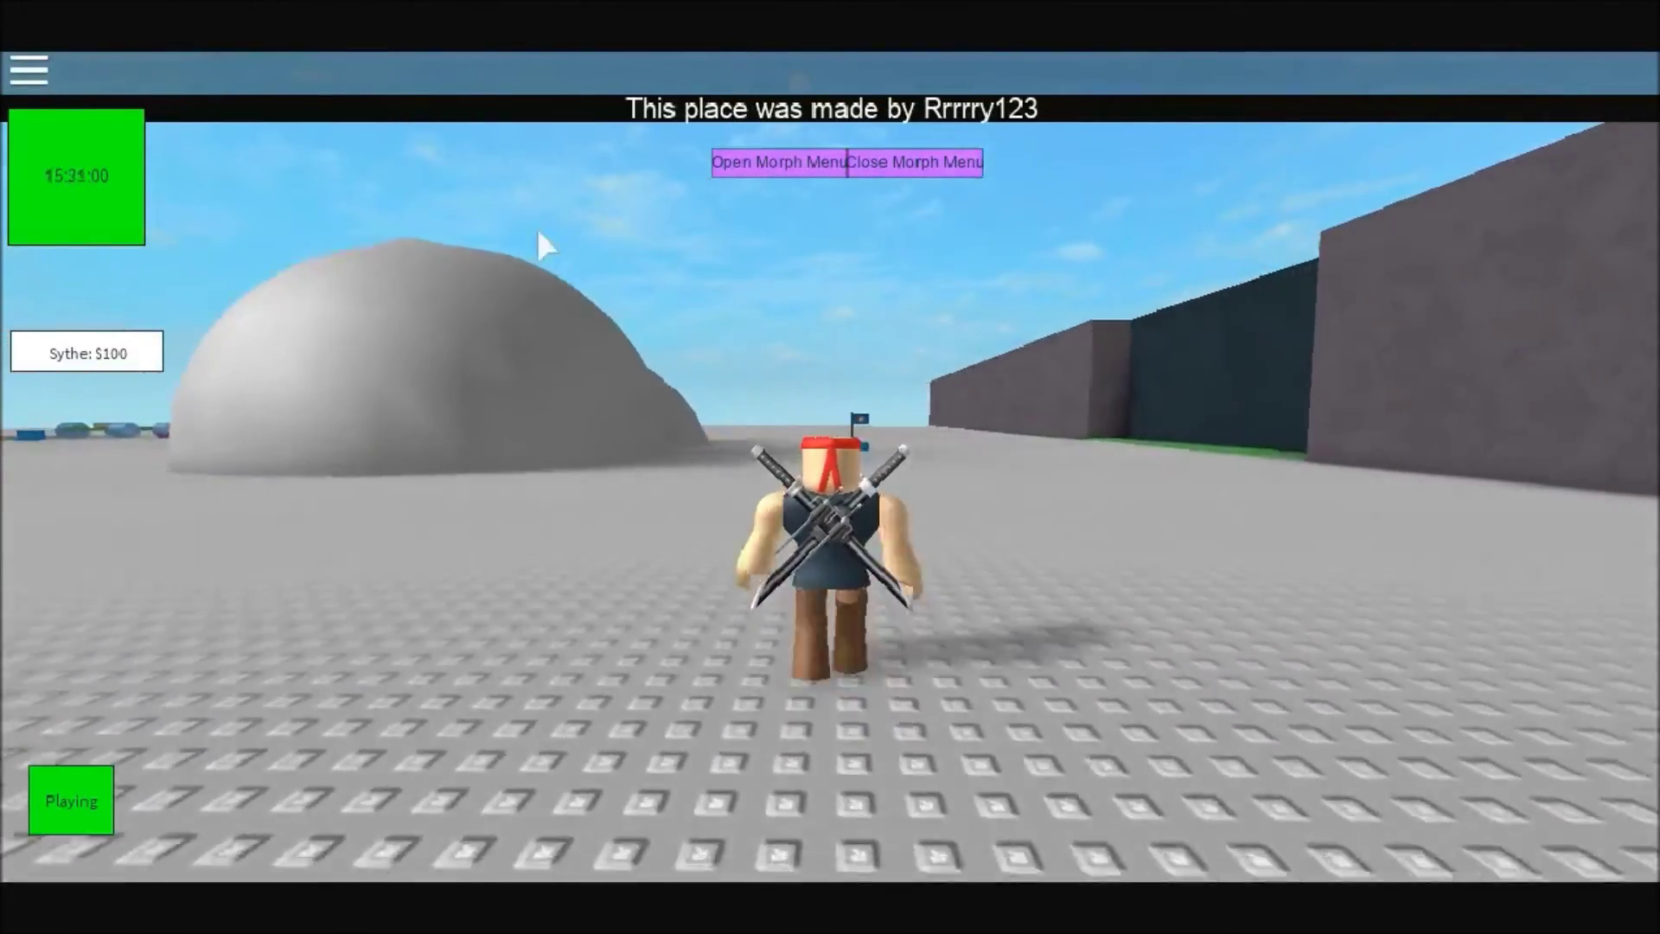
key(w)
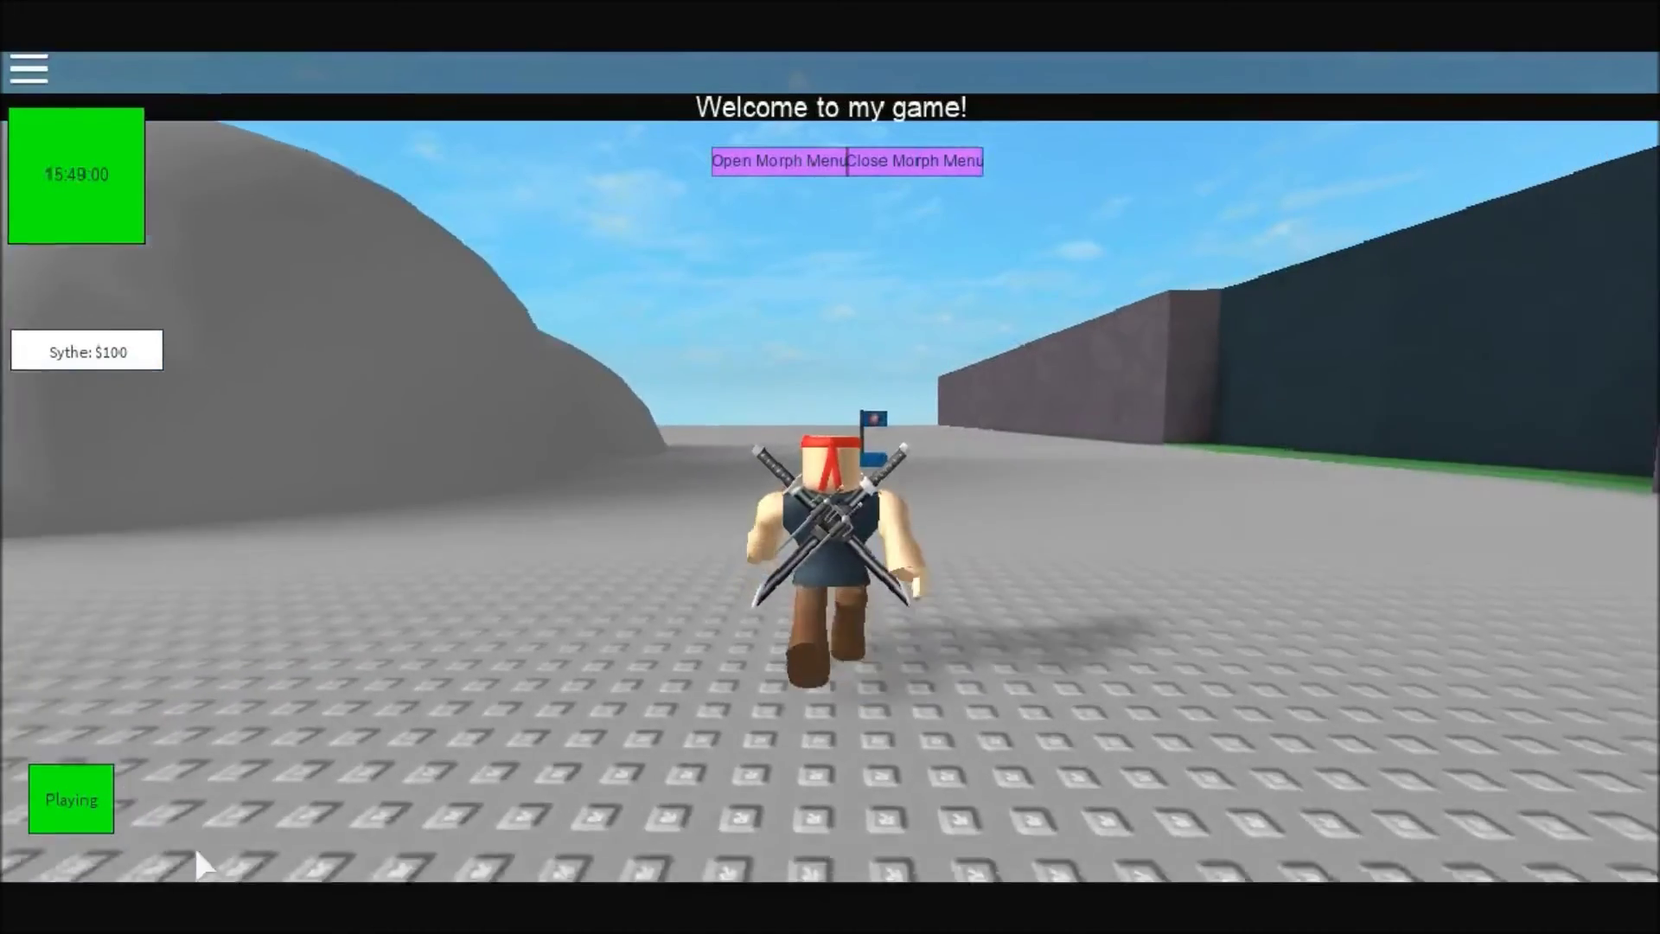
key(w)
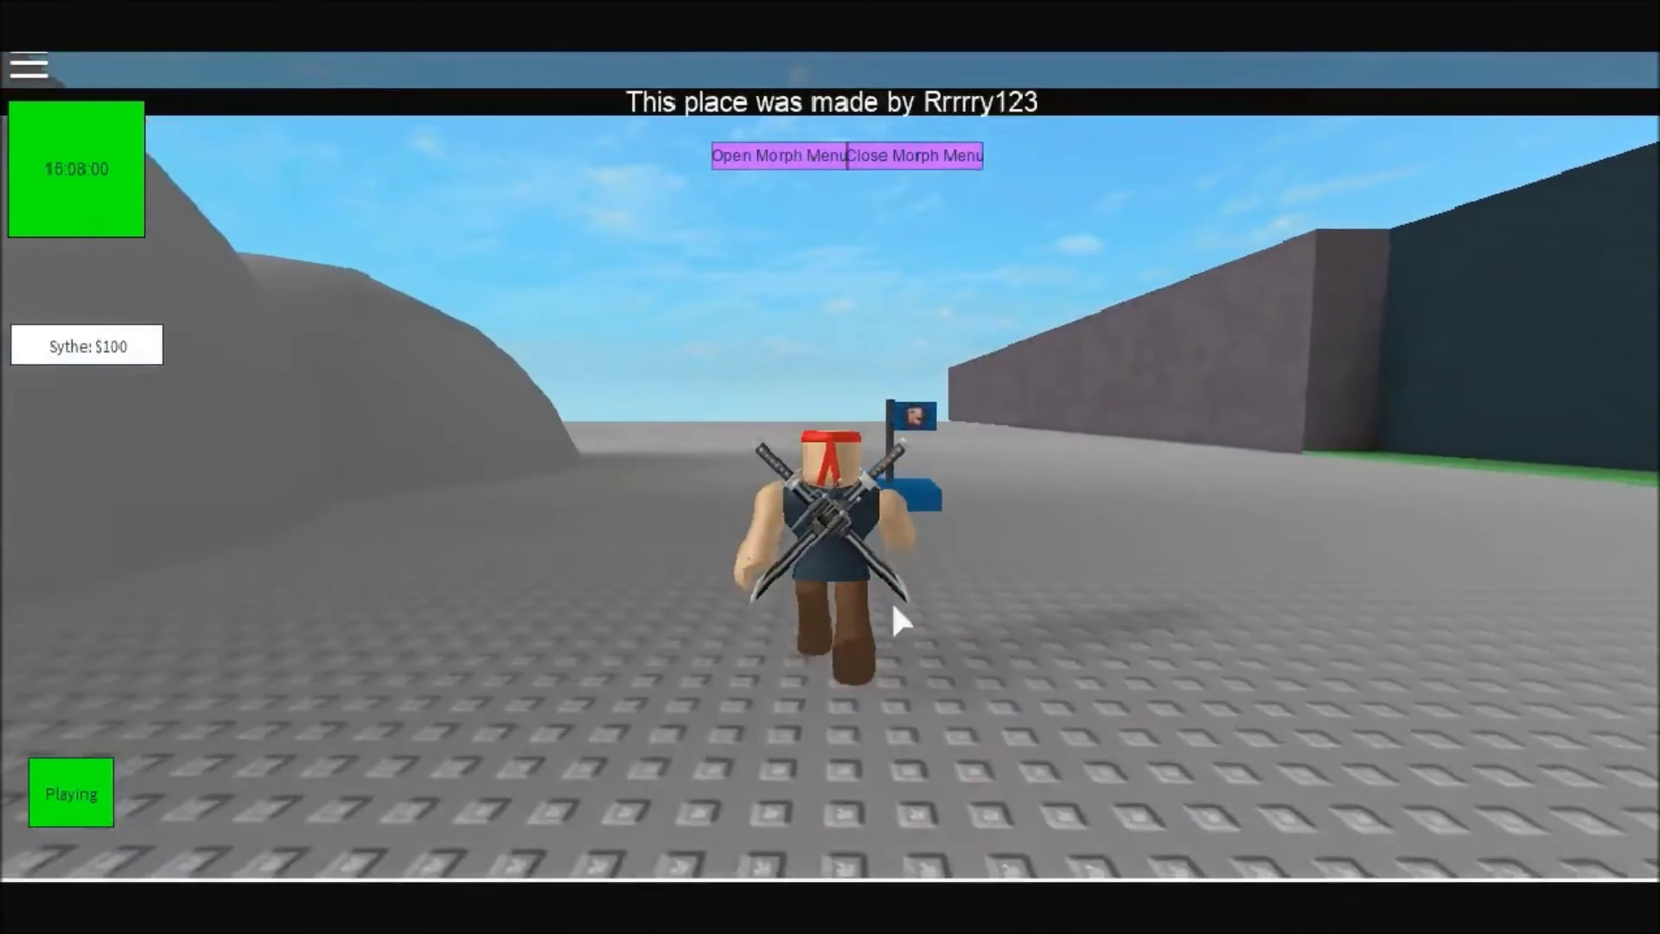
key(w)
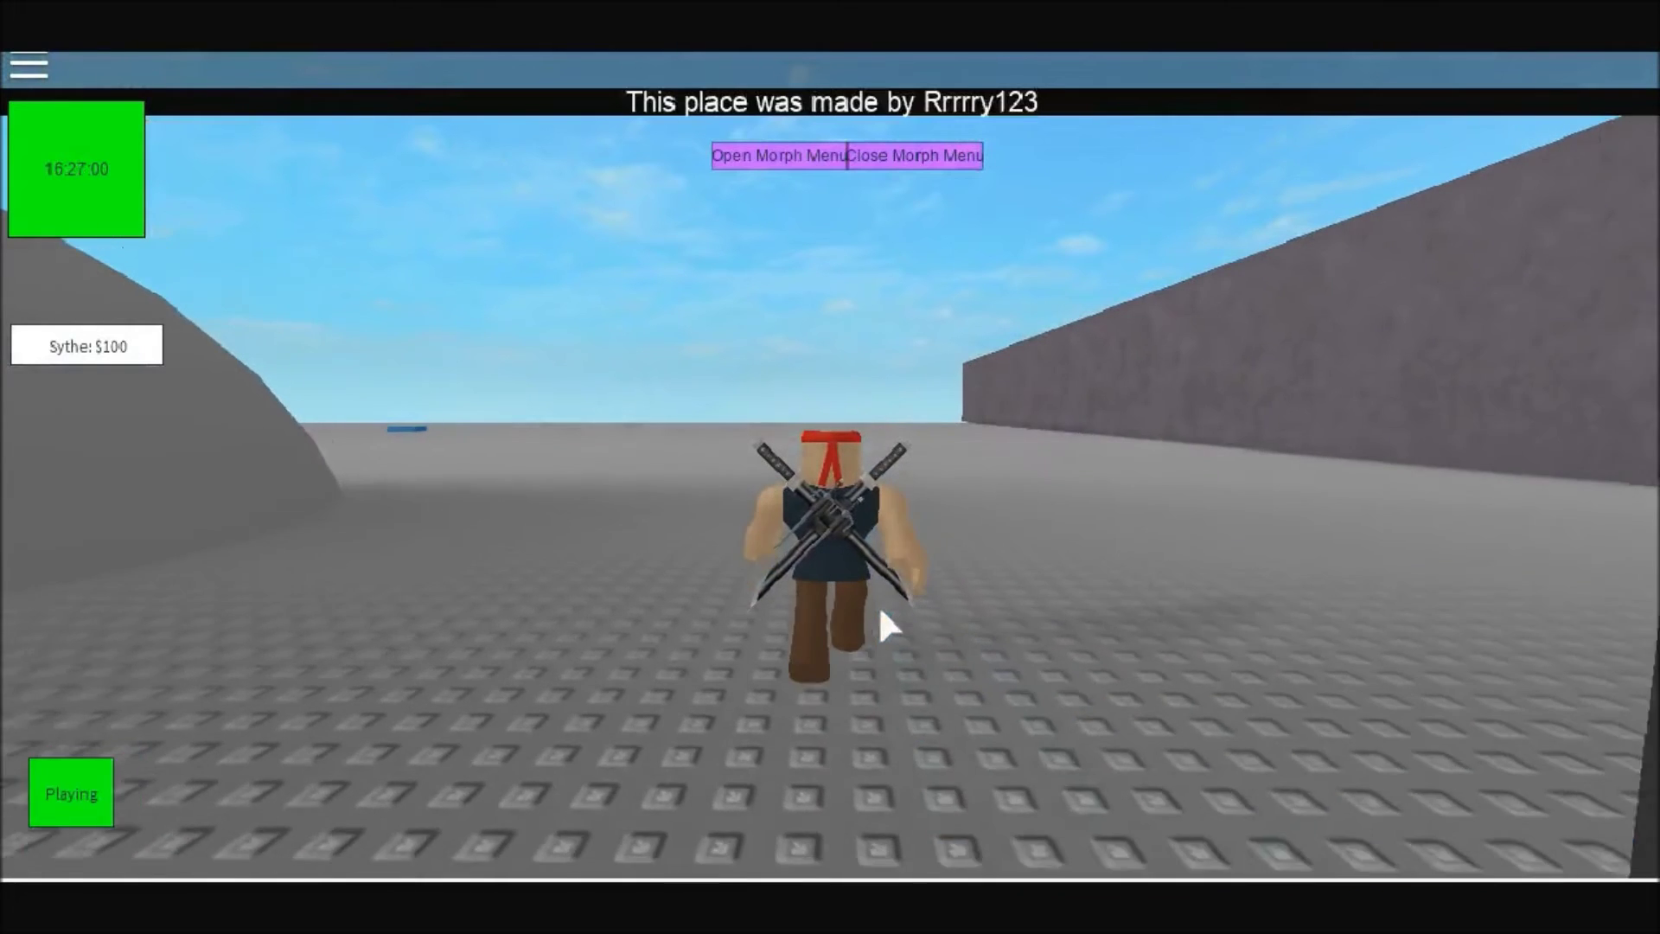
key(Escape)
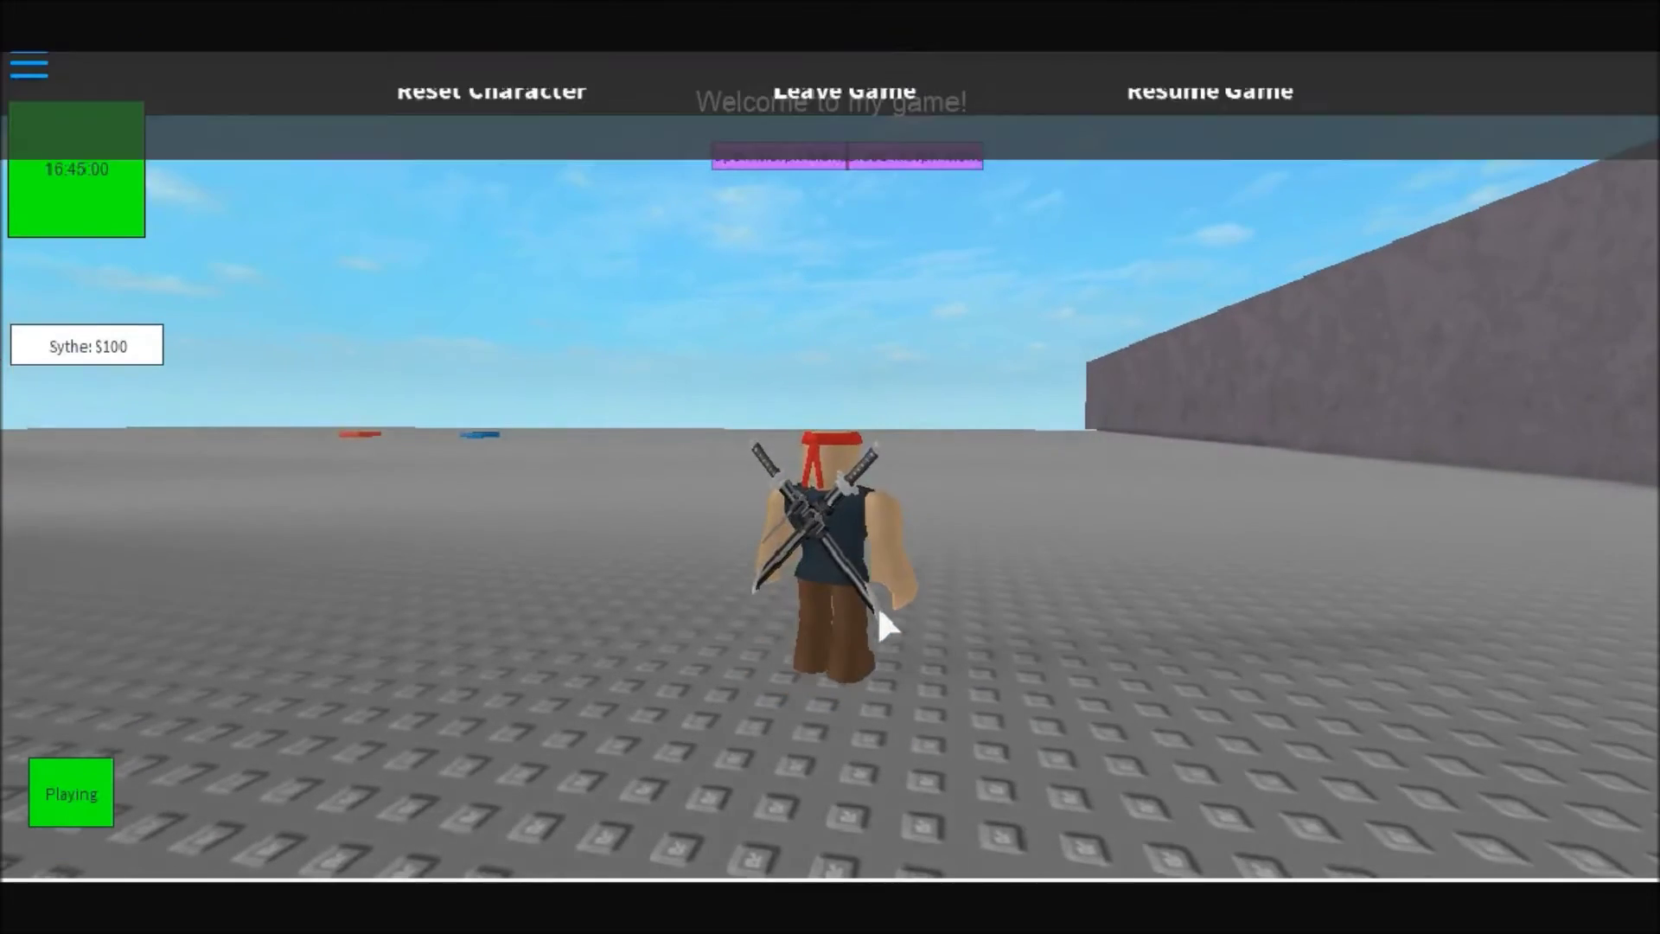
key(Escape)
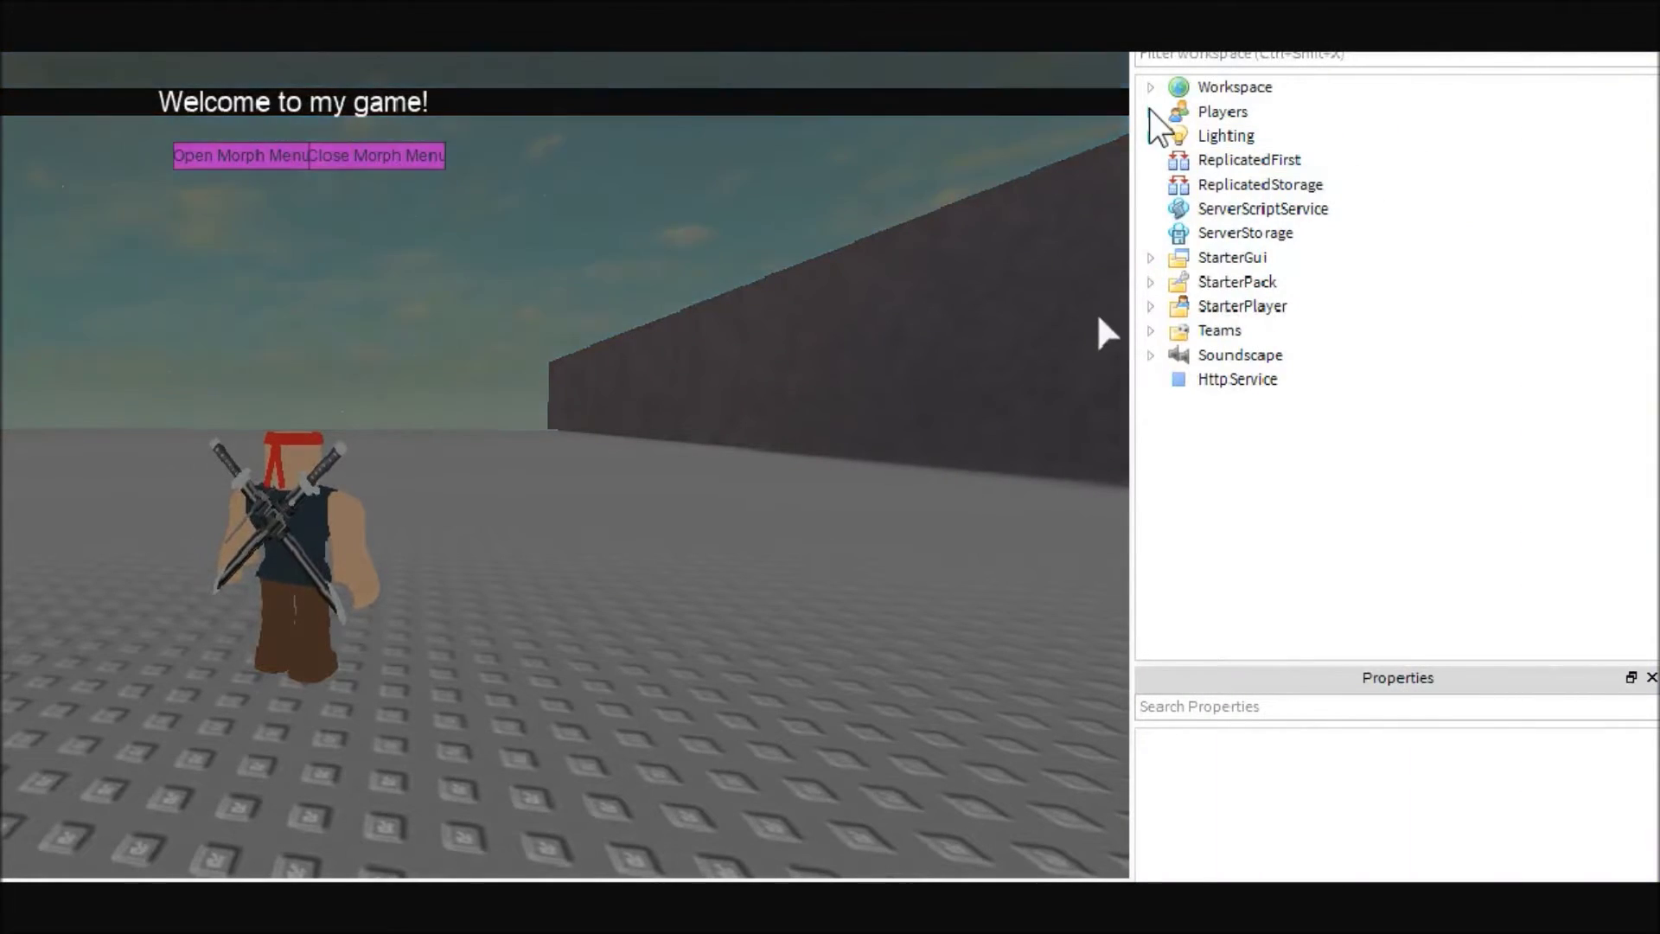
Inspect Player1's Backpack in Explorer, then stop the play test
click(1150, 112)
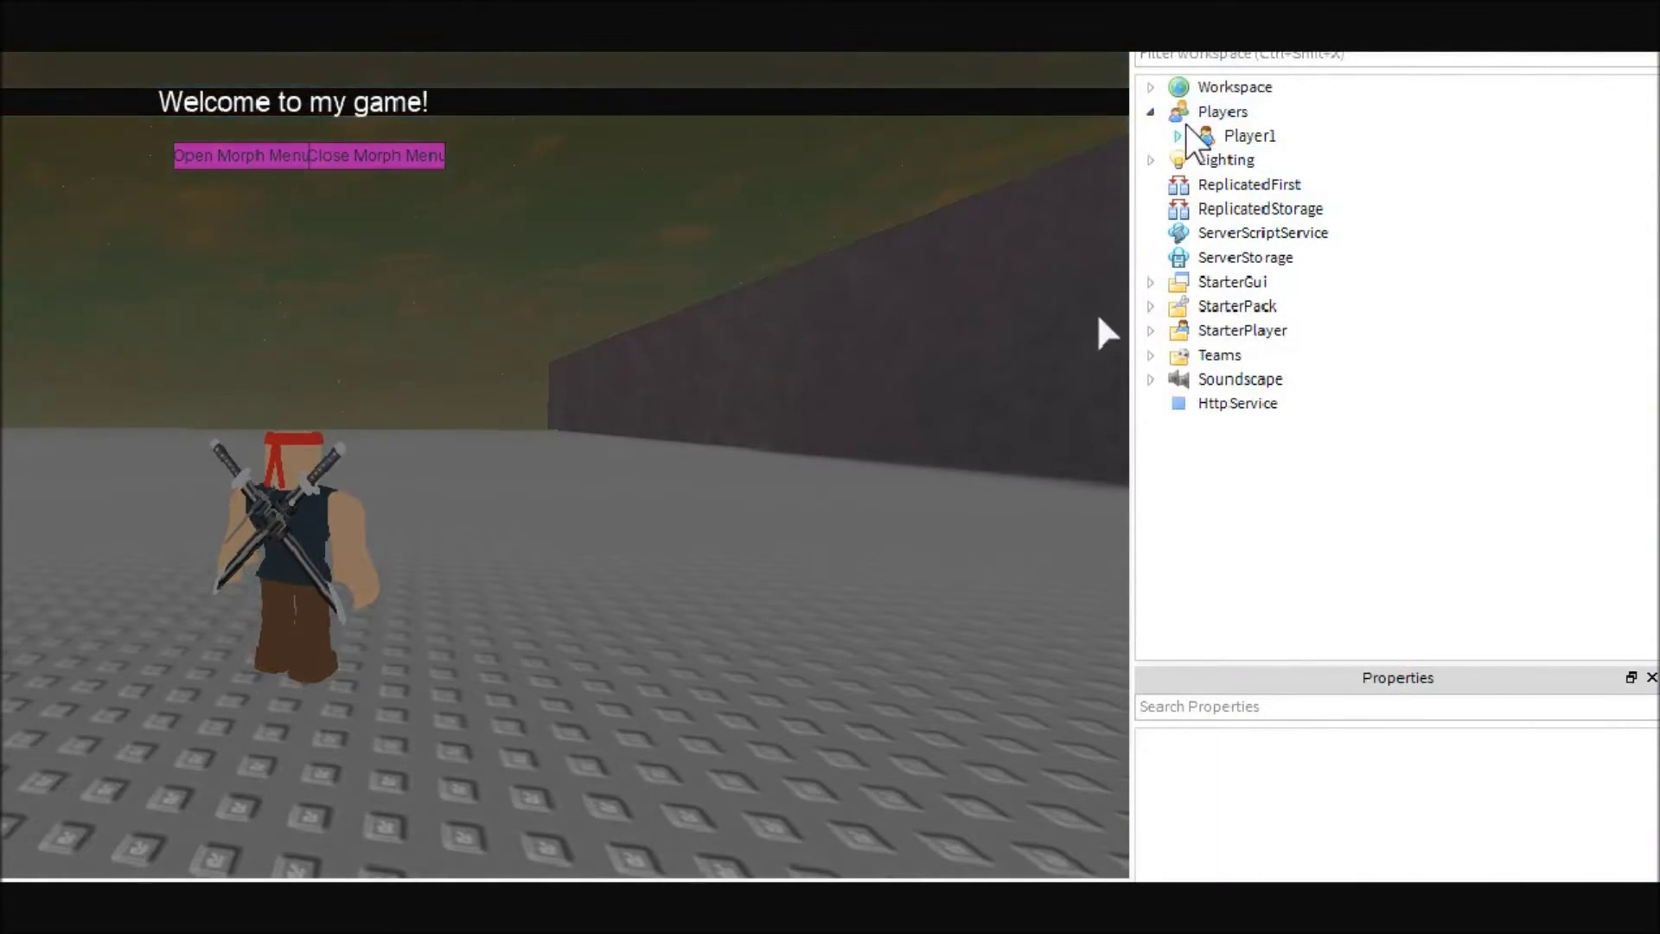
click(1177, 135)
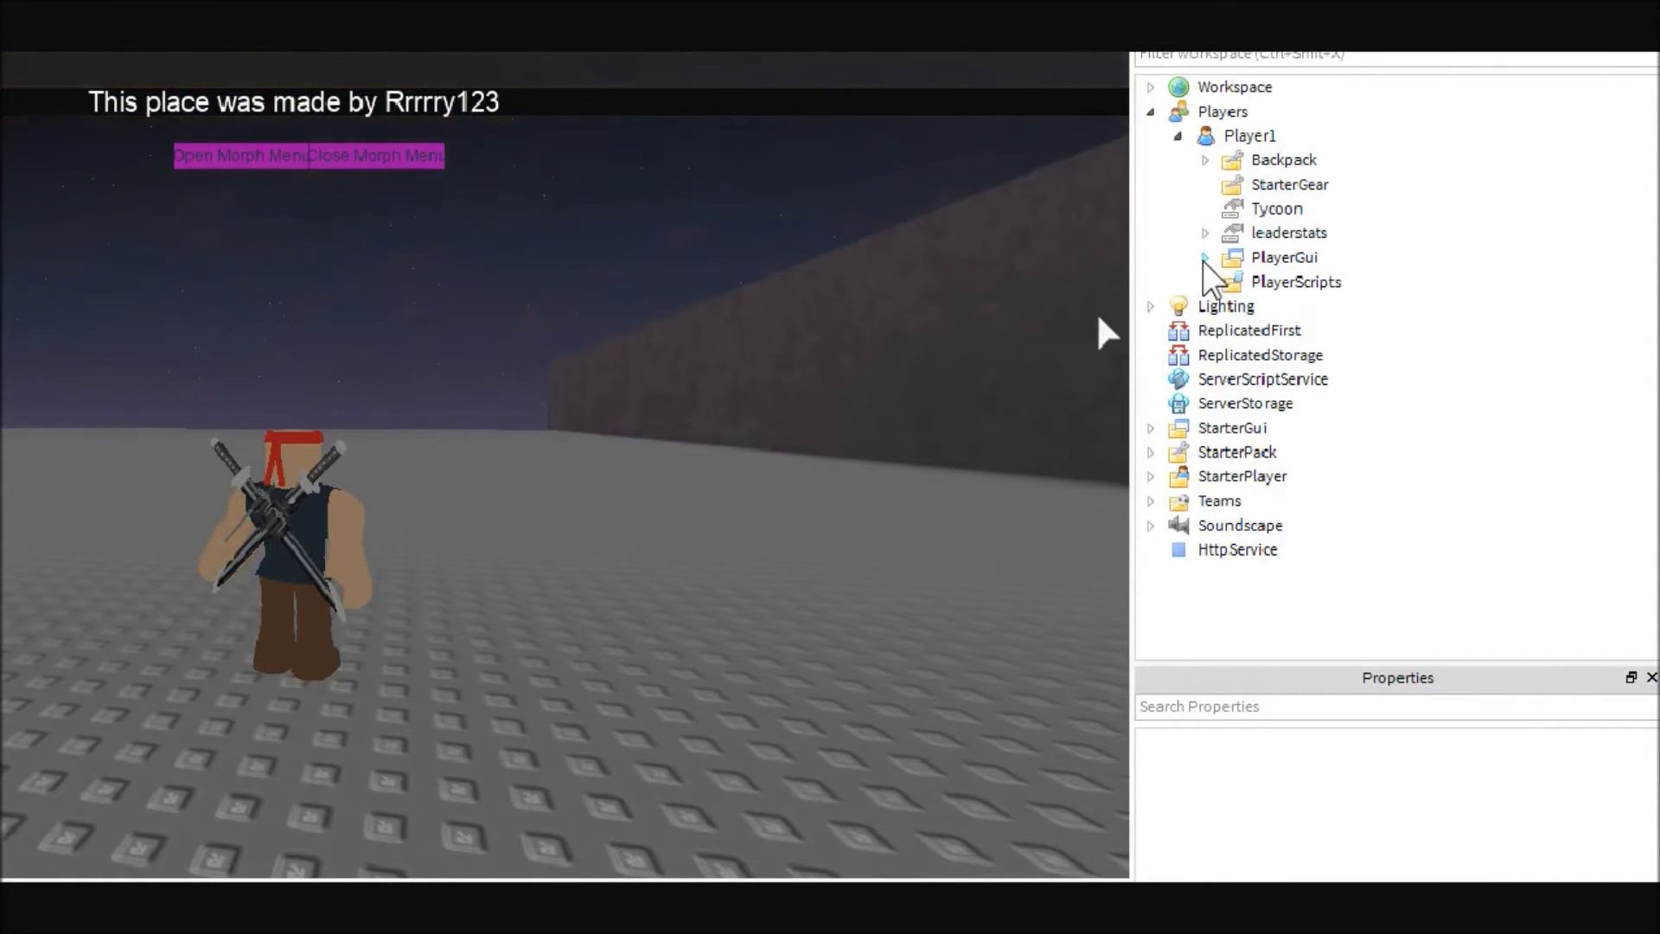
click(1204, 160)
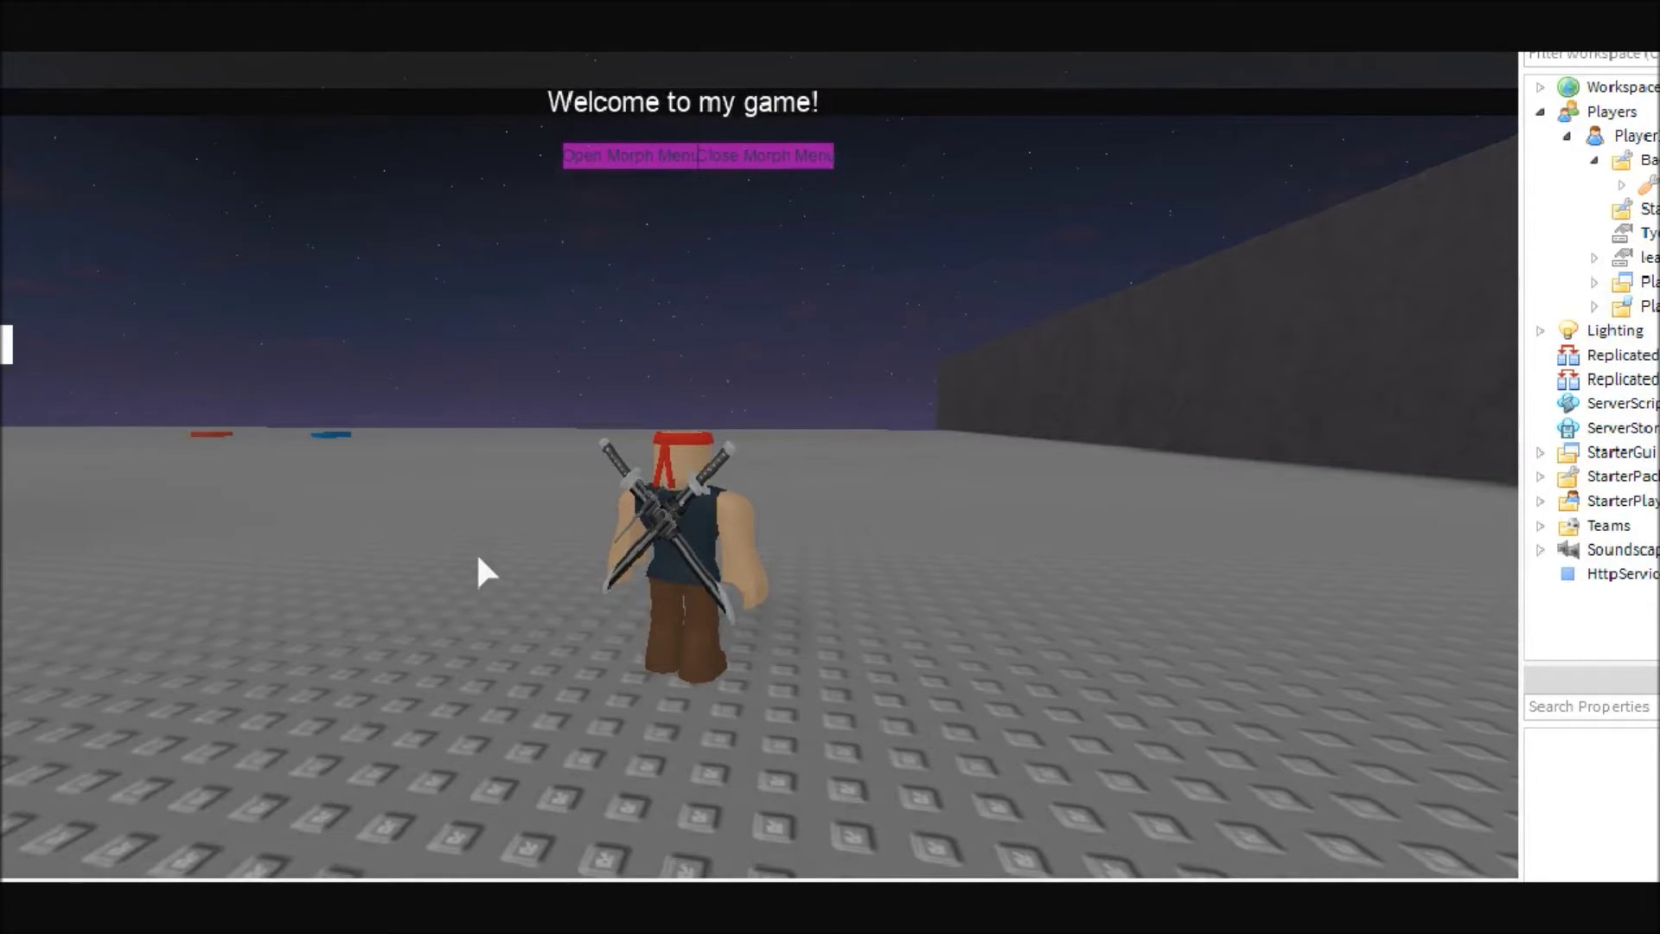
key(Left)
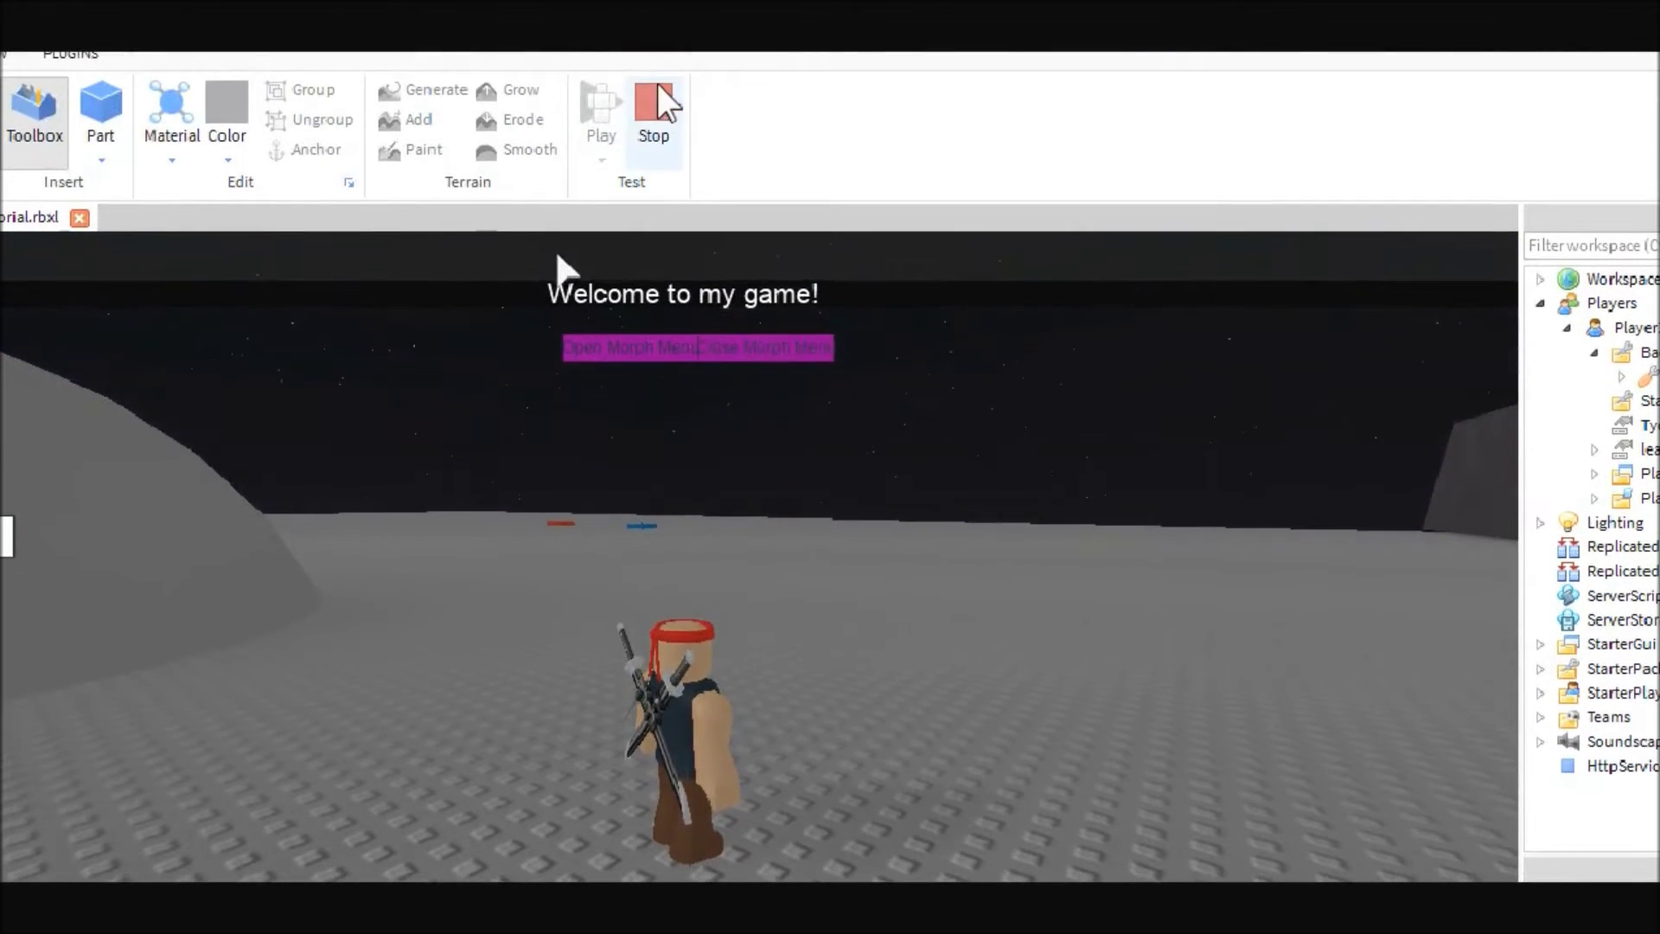
key(shift+F5)
click(924, 645)
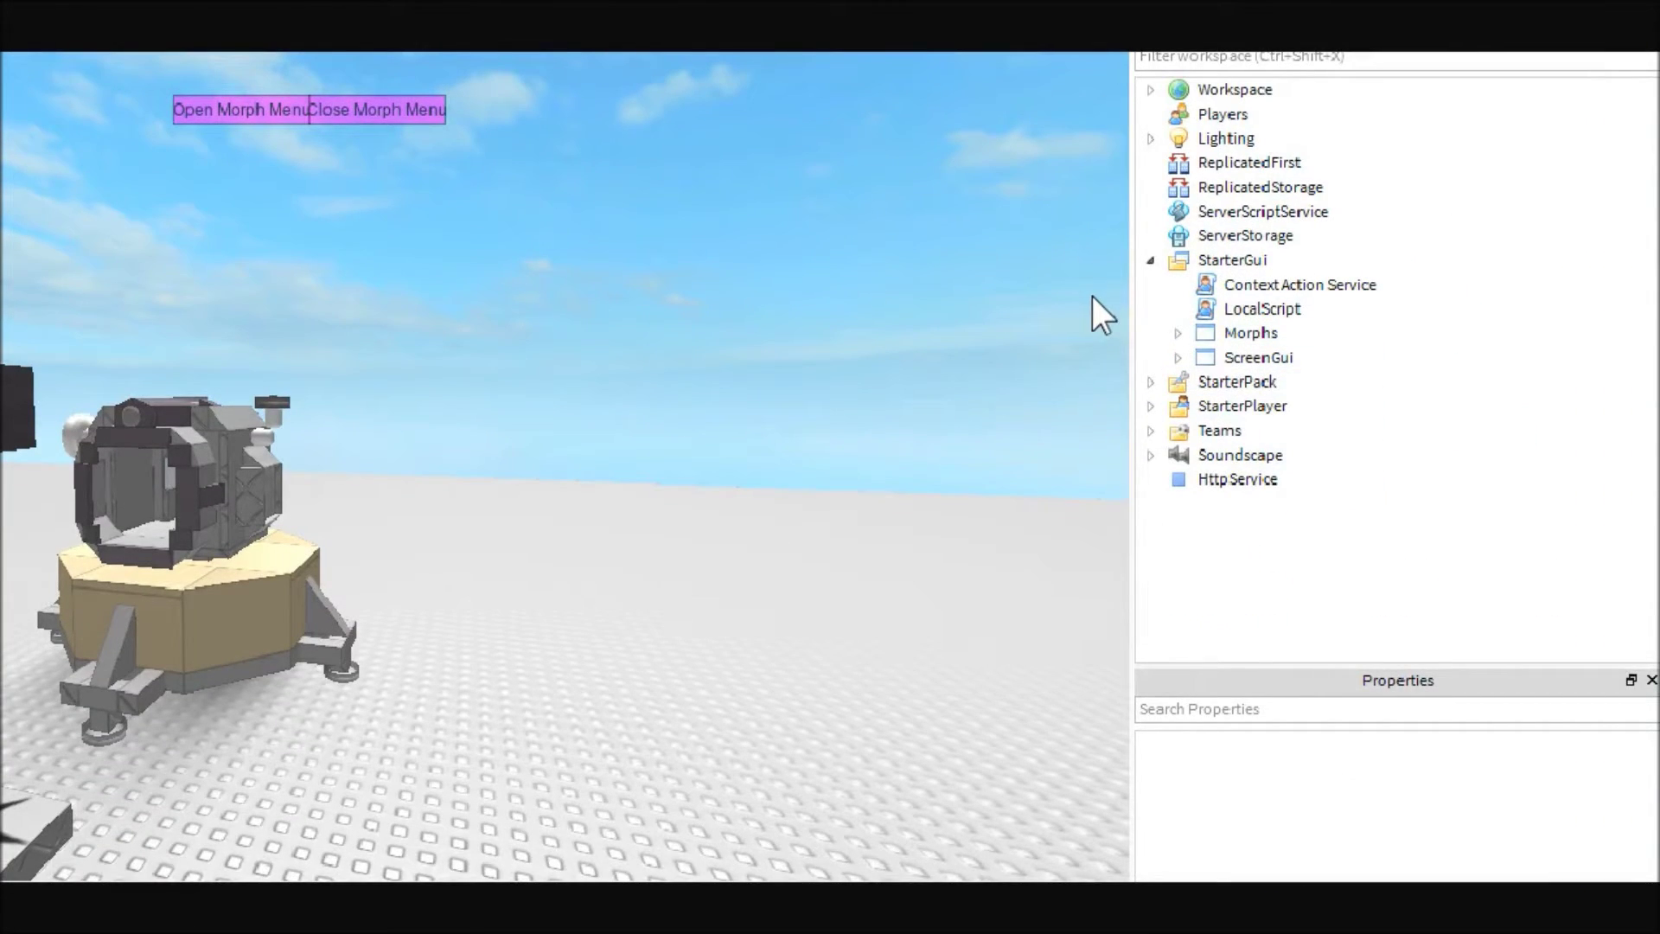
Open the HideGUI LocalScript under StarterGui, showing code that disables all core GUI
click(1265, 309)
text(HideGUI)
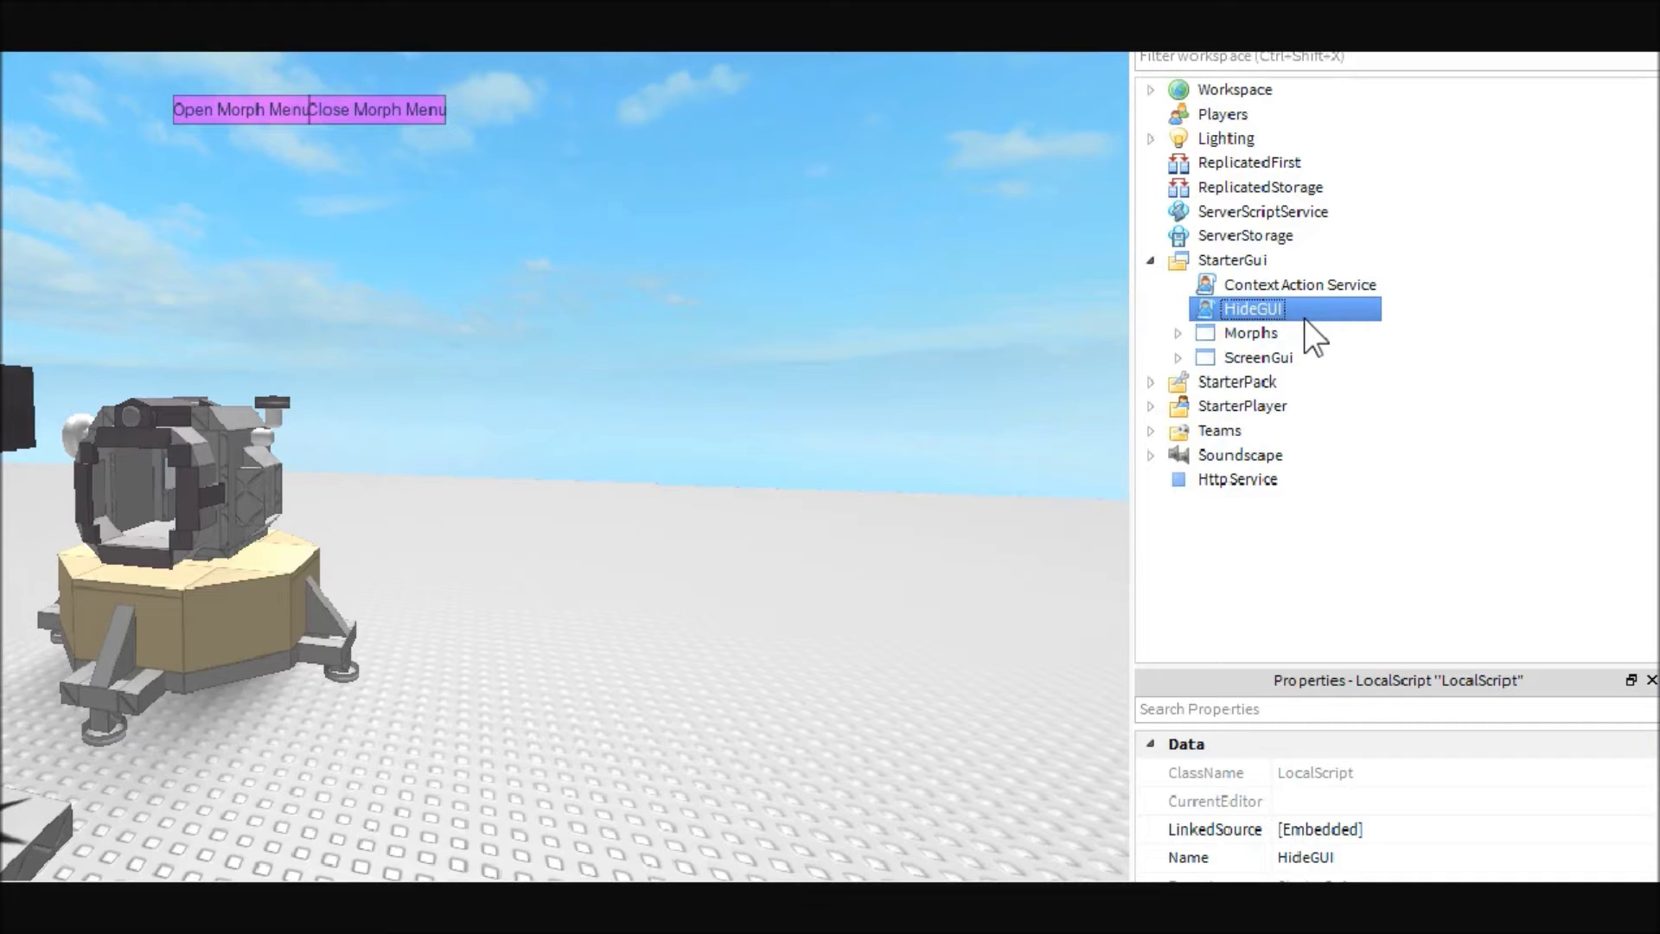
double_click(1289, 310)
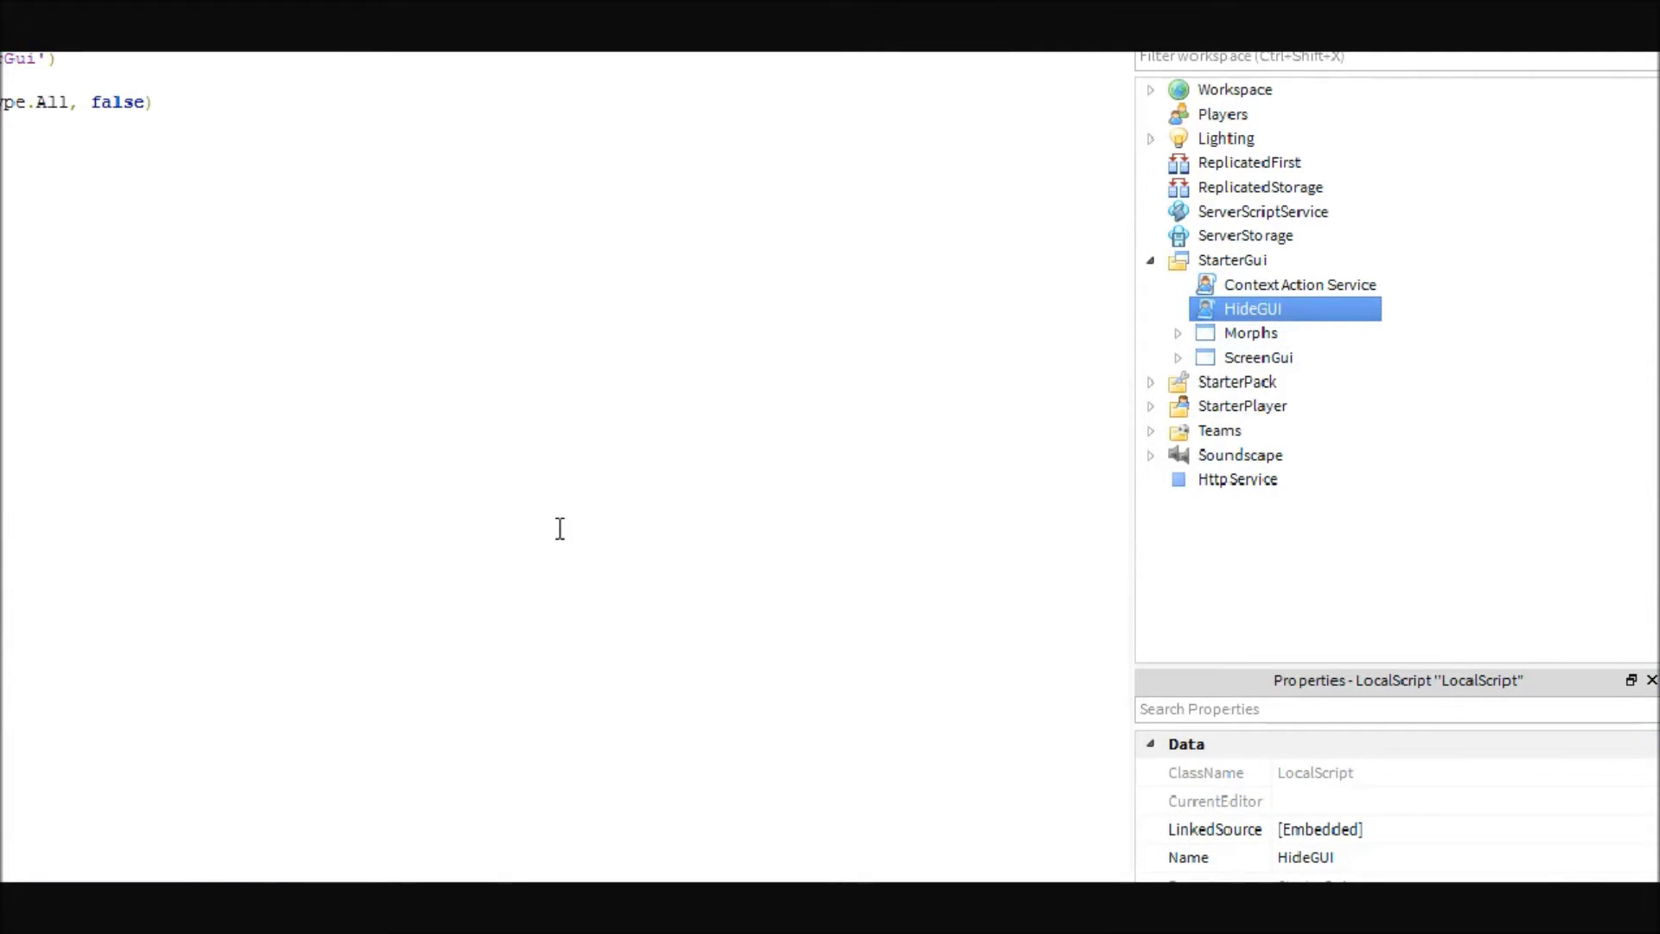
click(1479, 487)
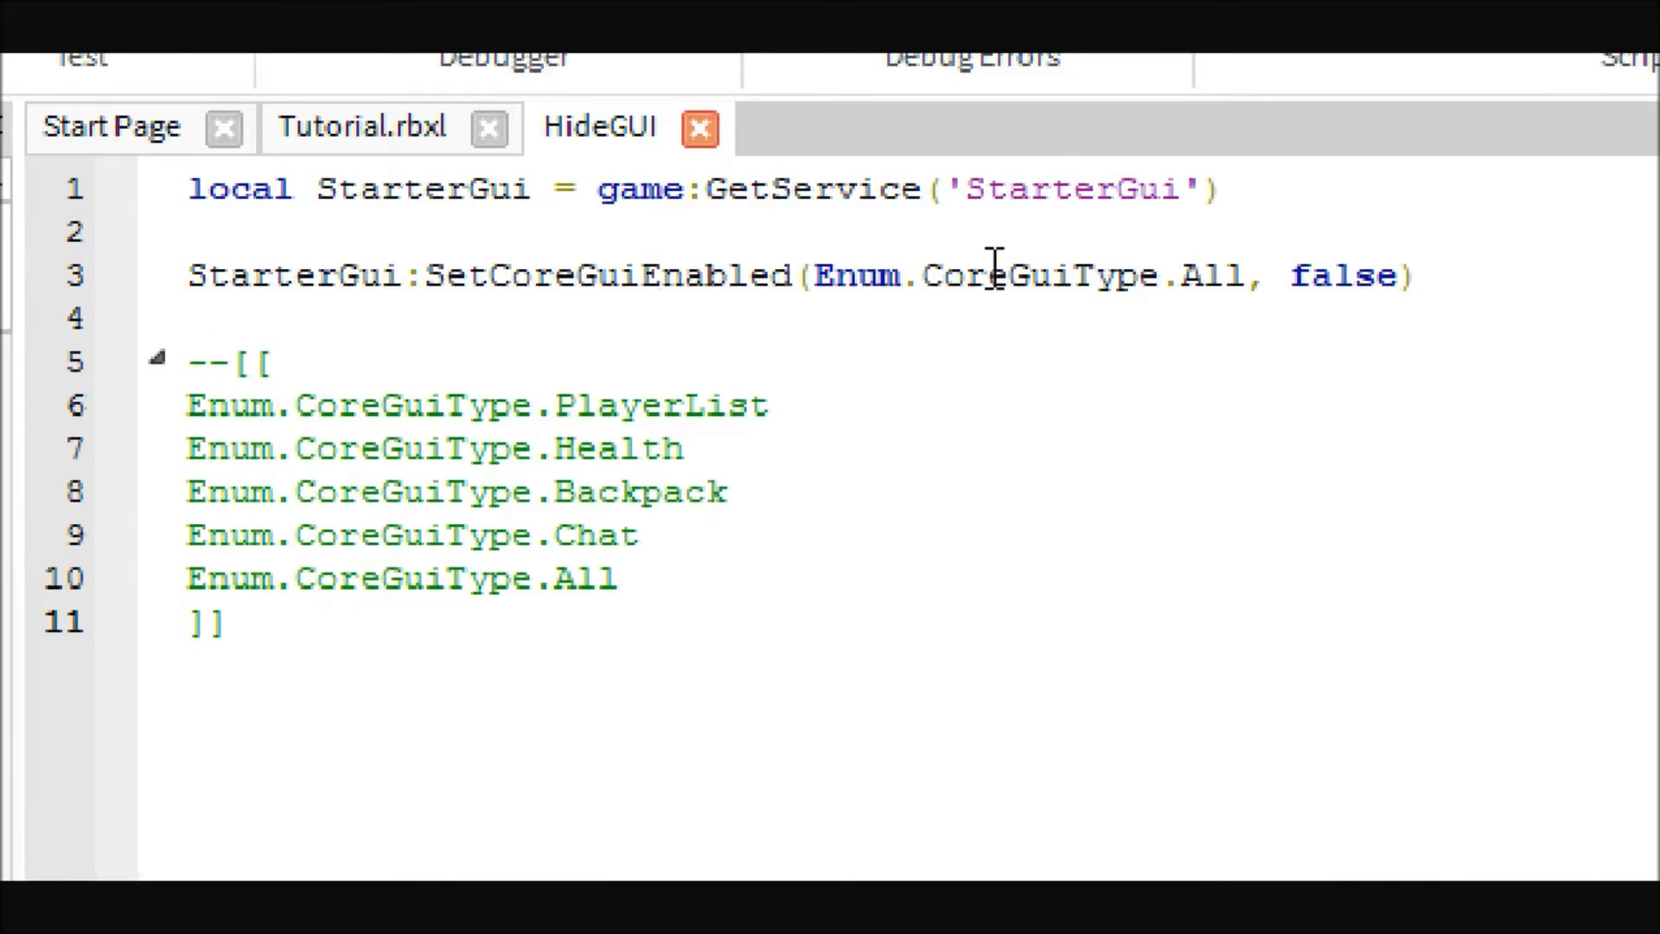
Highlight CoreGuiType, All, false and Chat in the script while explaining the code
double_click(972, 274)
click(1271, 276)
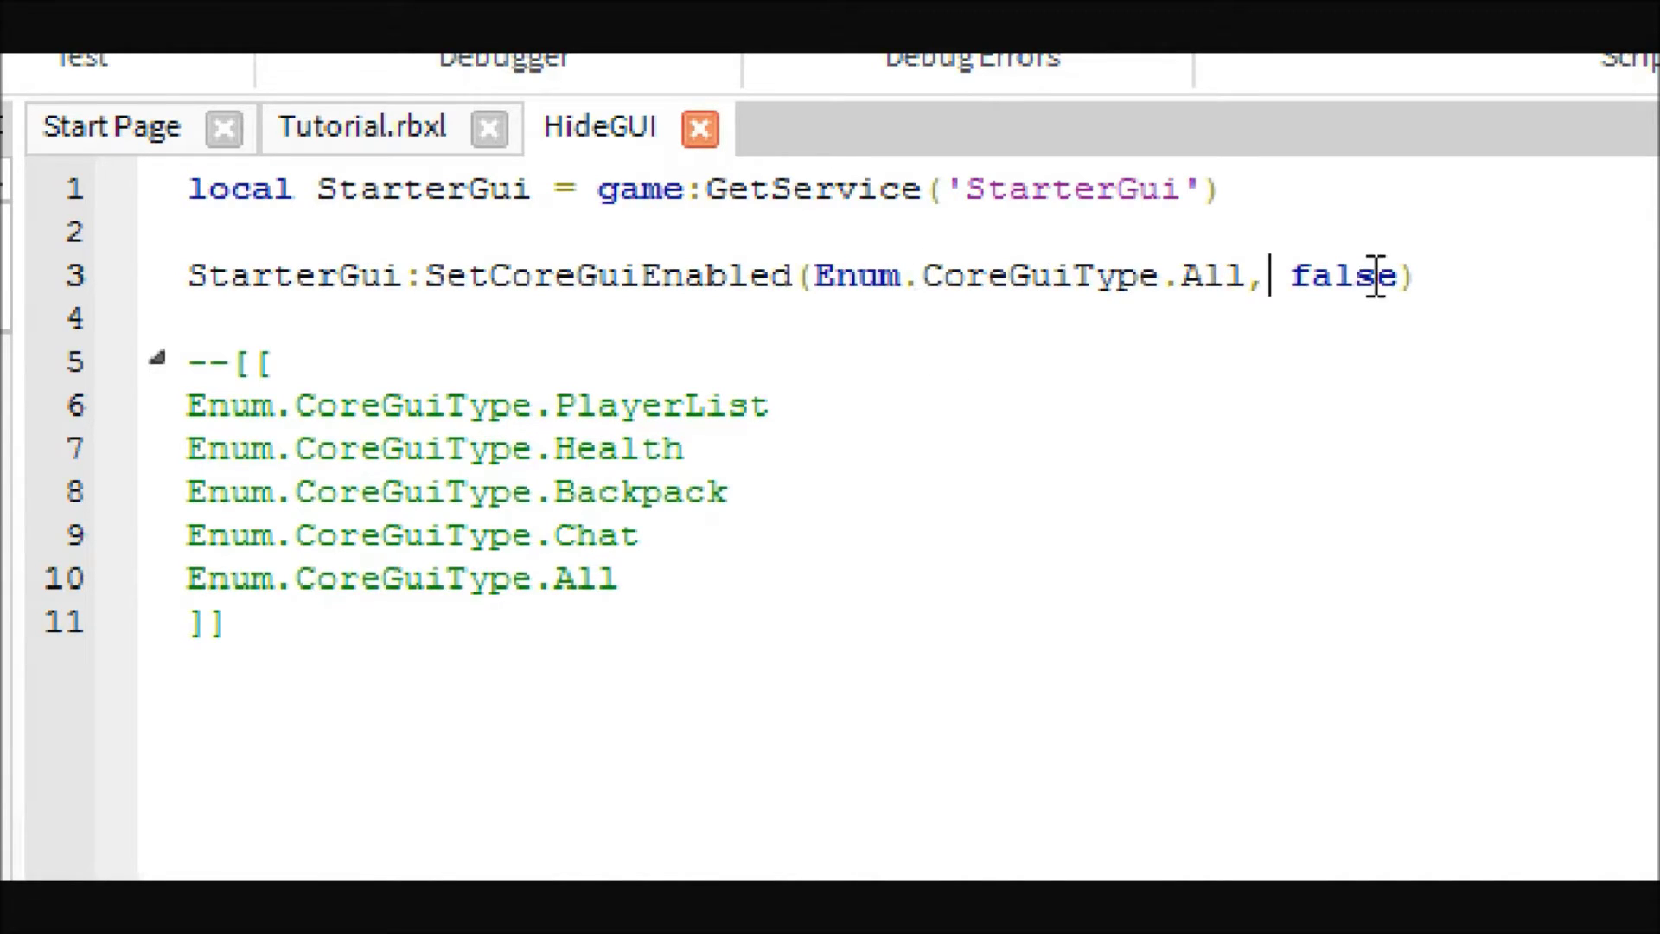
double_click(1193, 276)
click(1213, 361)
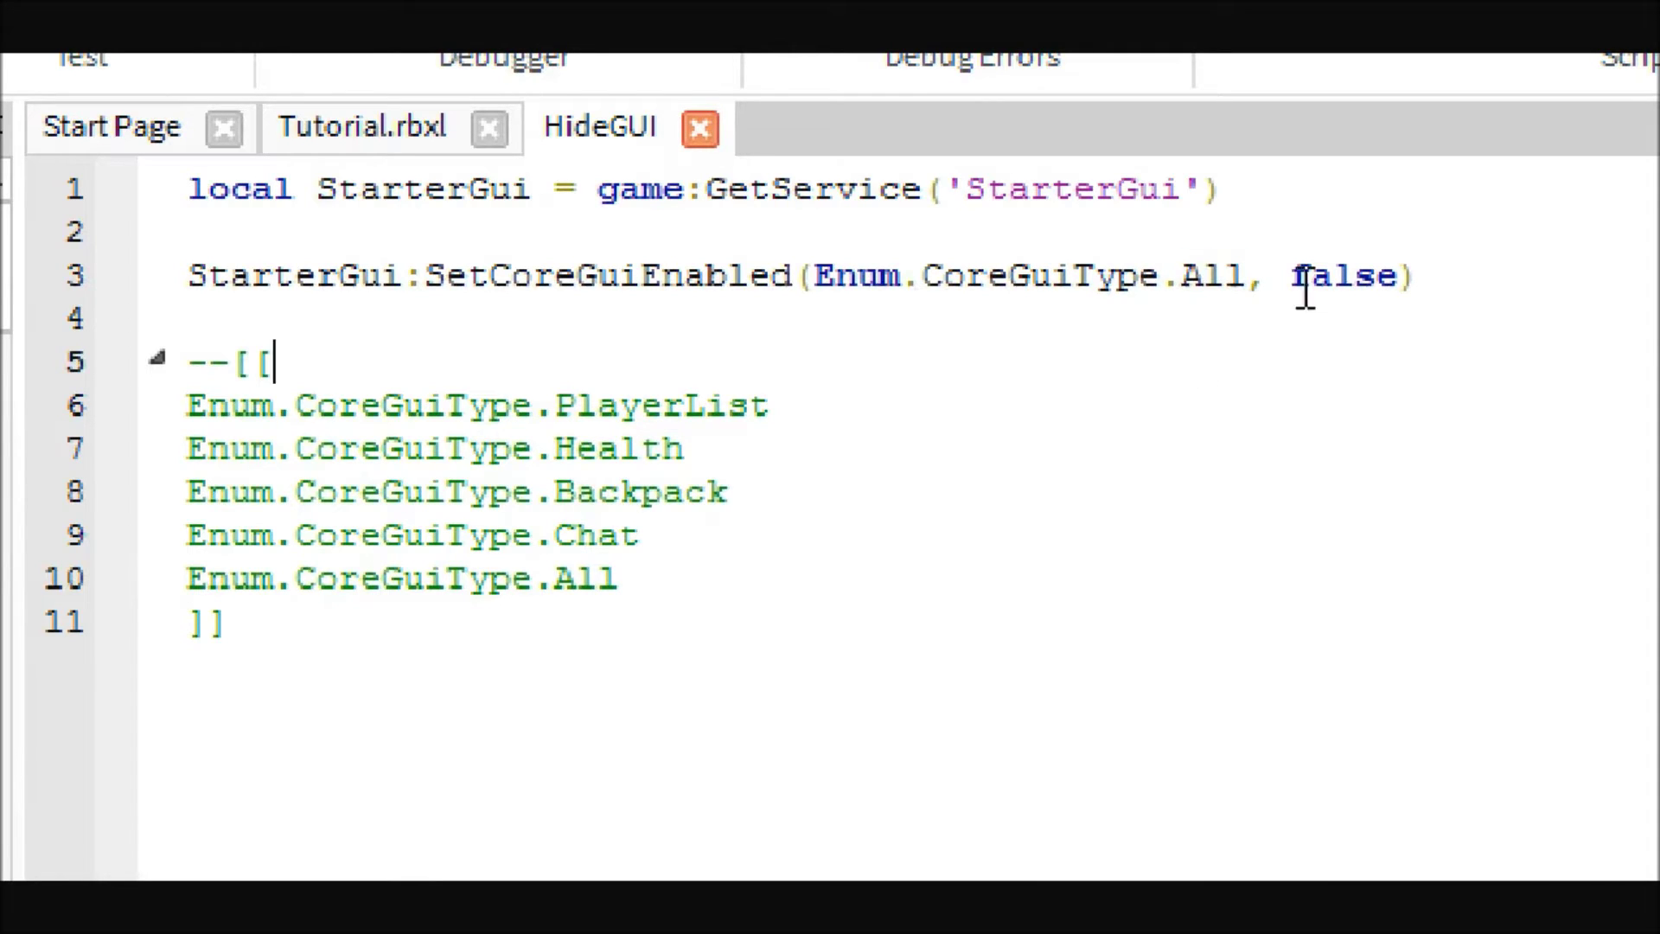
double_click(1330, 275)
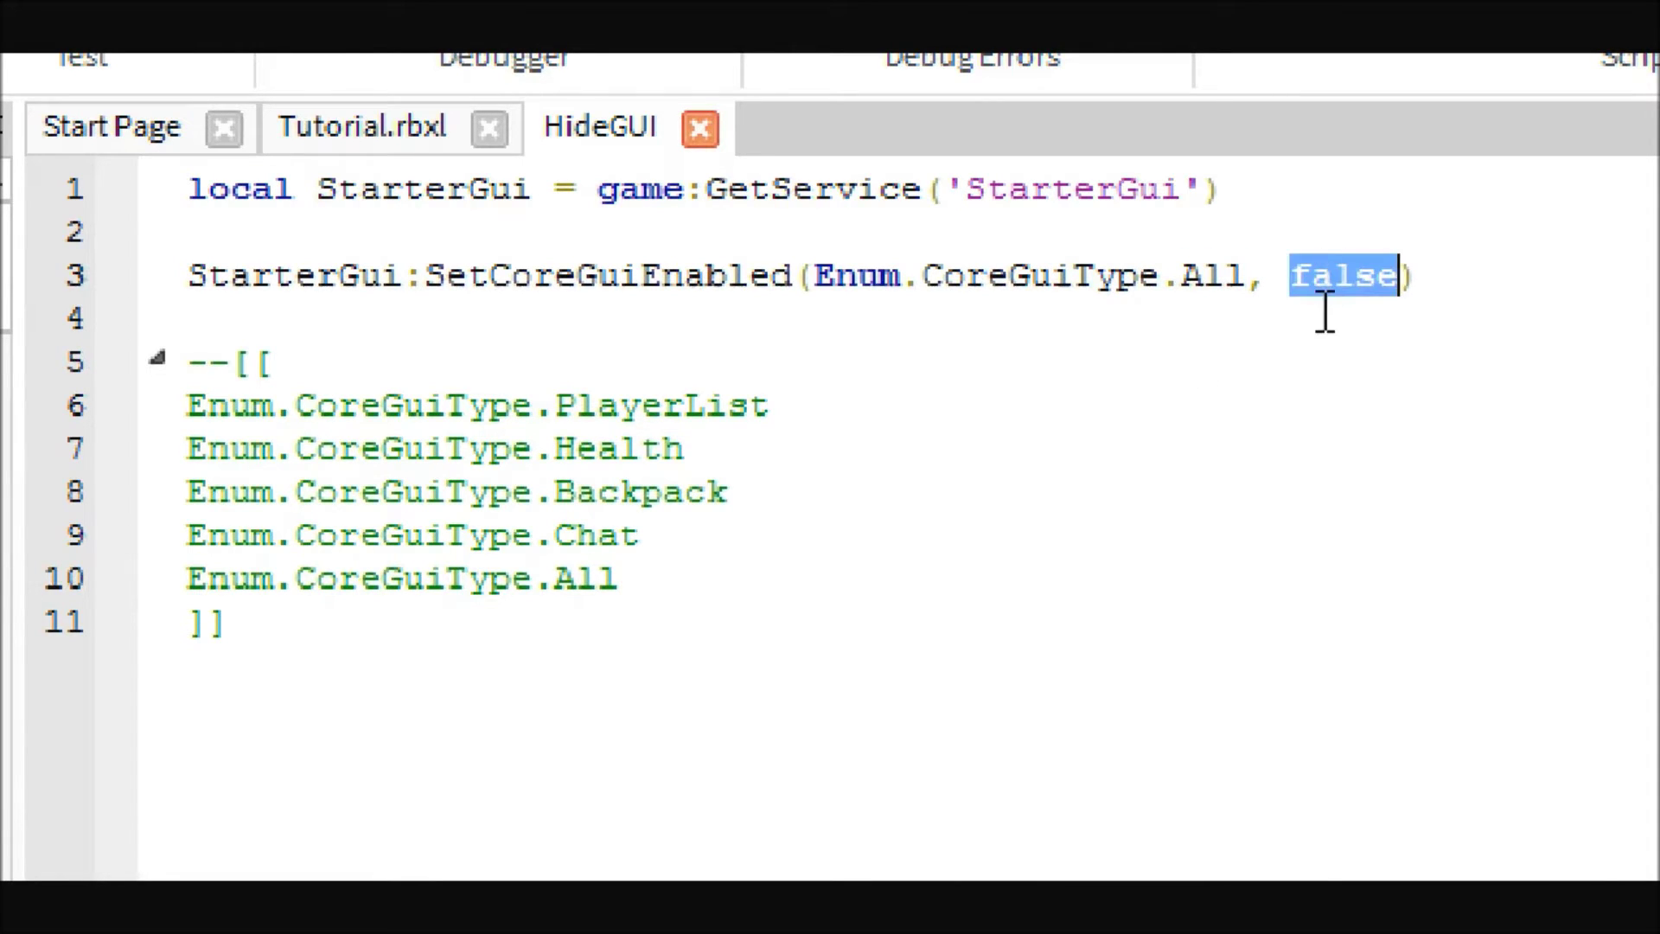
click(1295, 347)
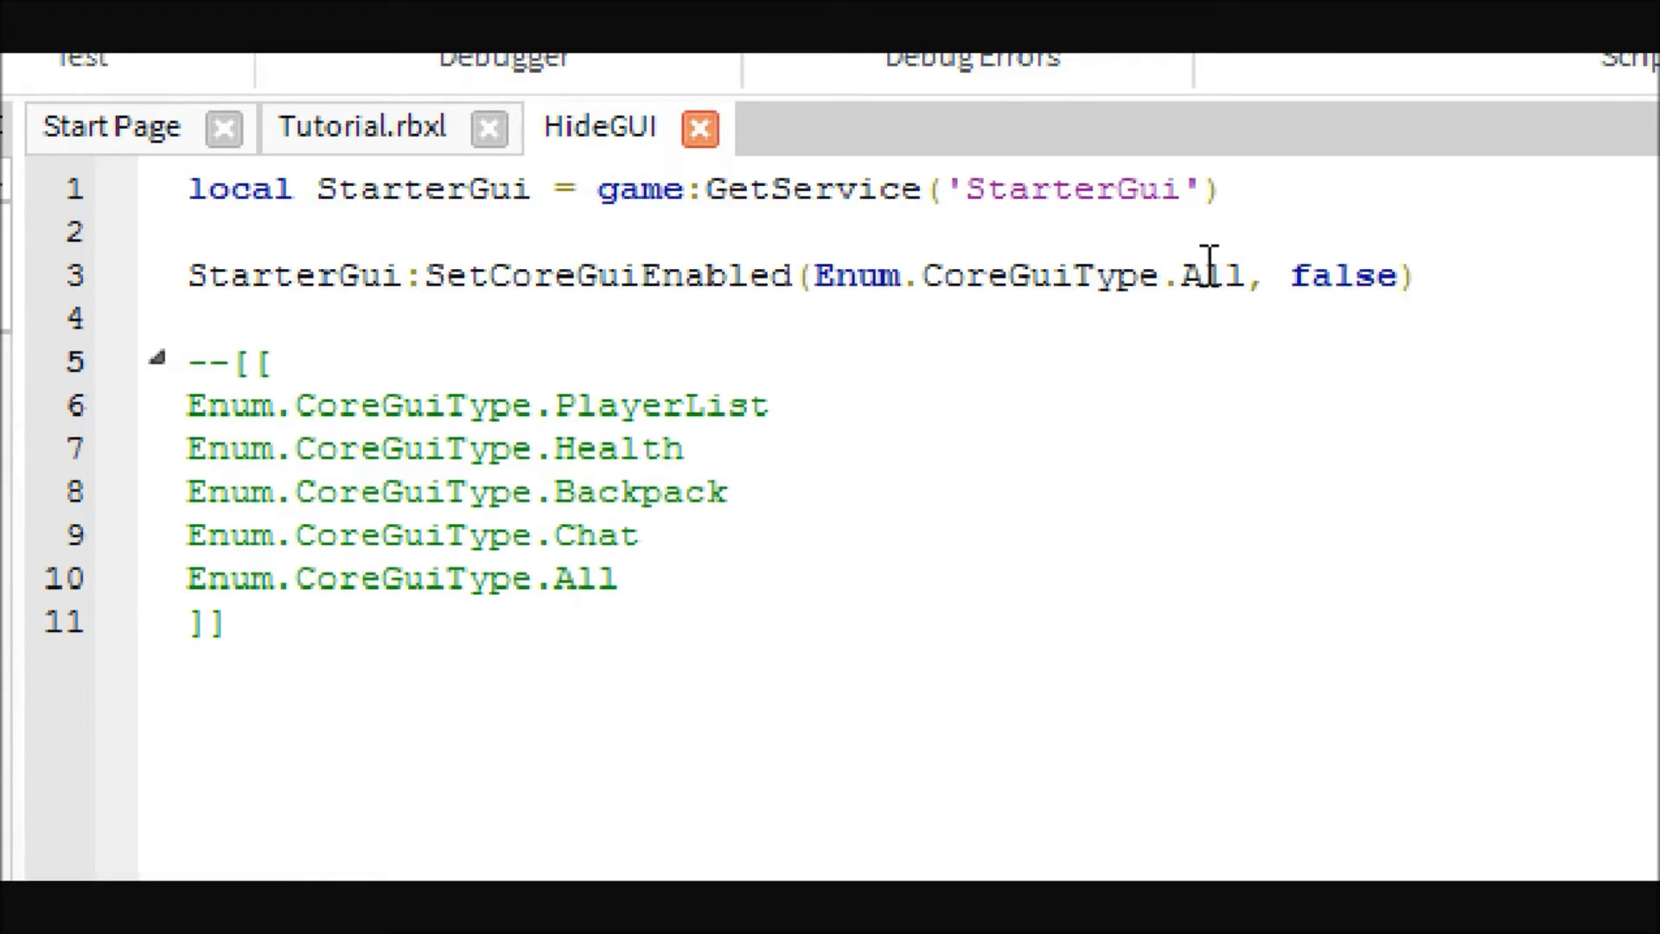
double_click(617, 532)
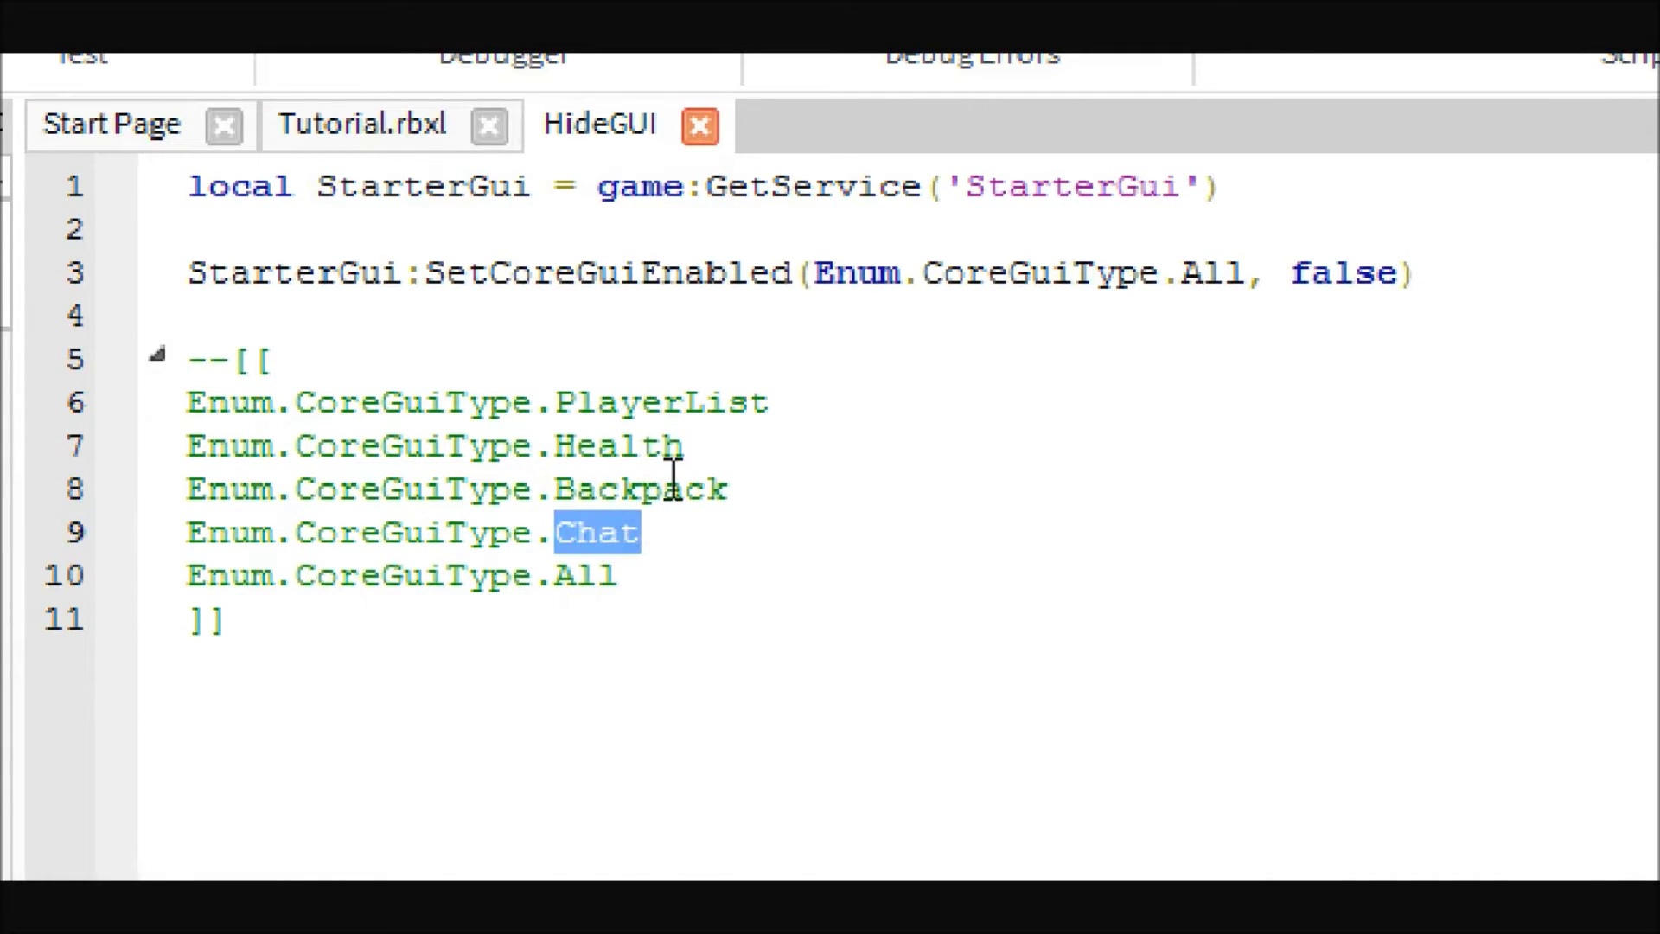
click(655, 490)
Replace All on line 3 with PlayerList and close the HideGUI script
double_click(662, 404)
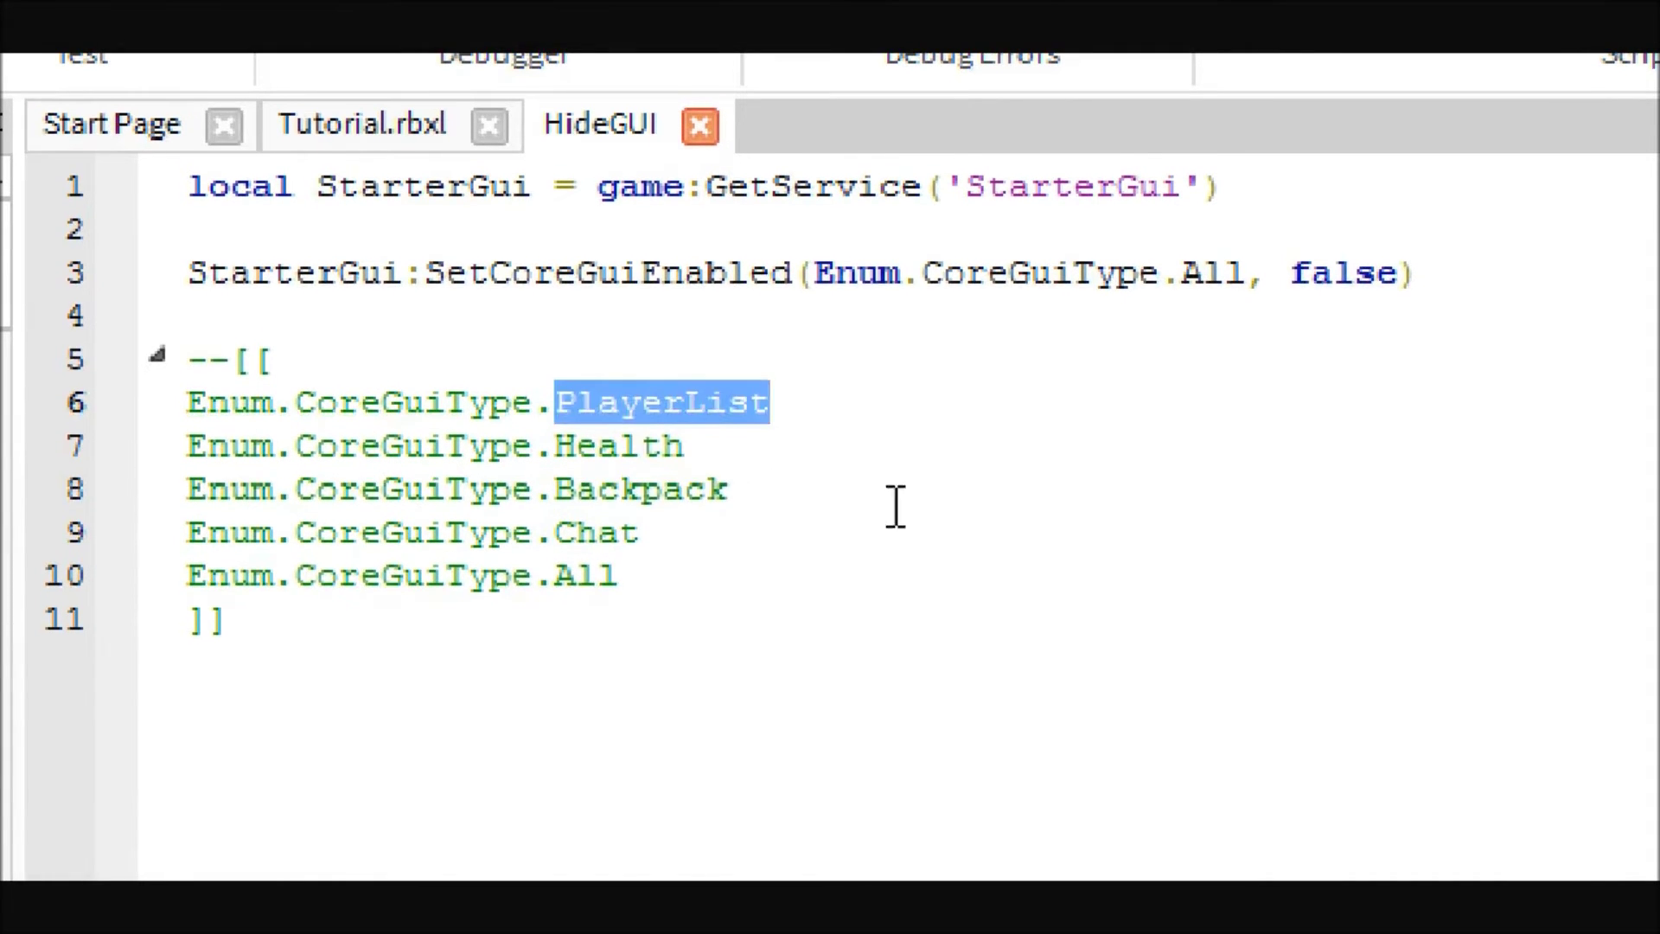
click(867, 464)
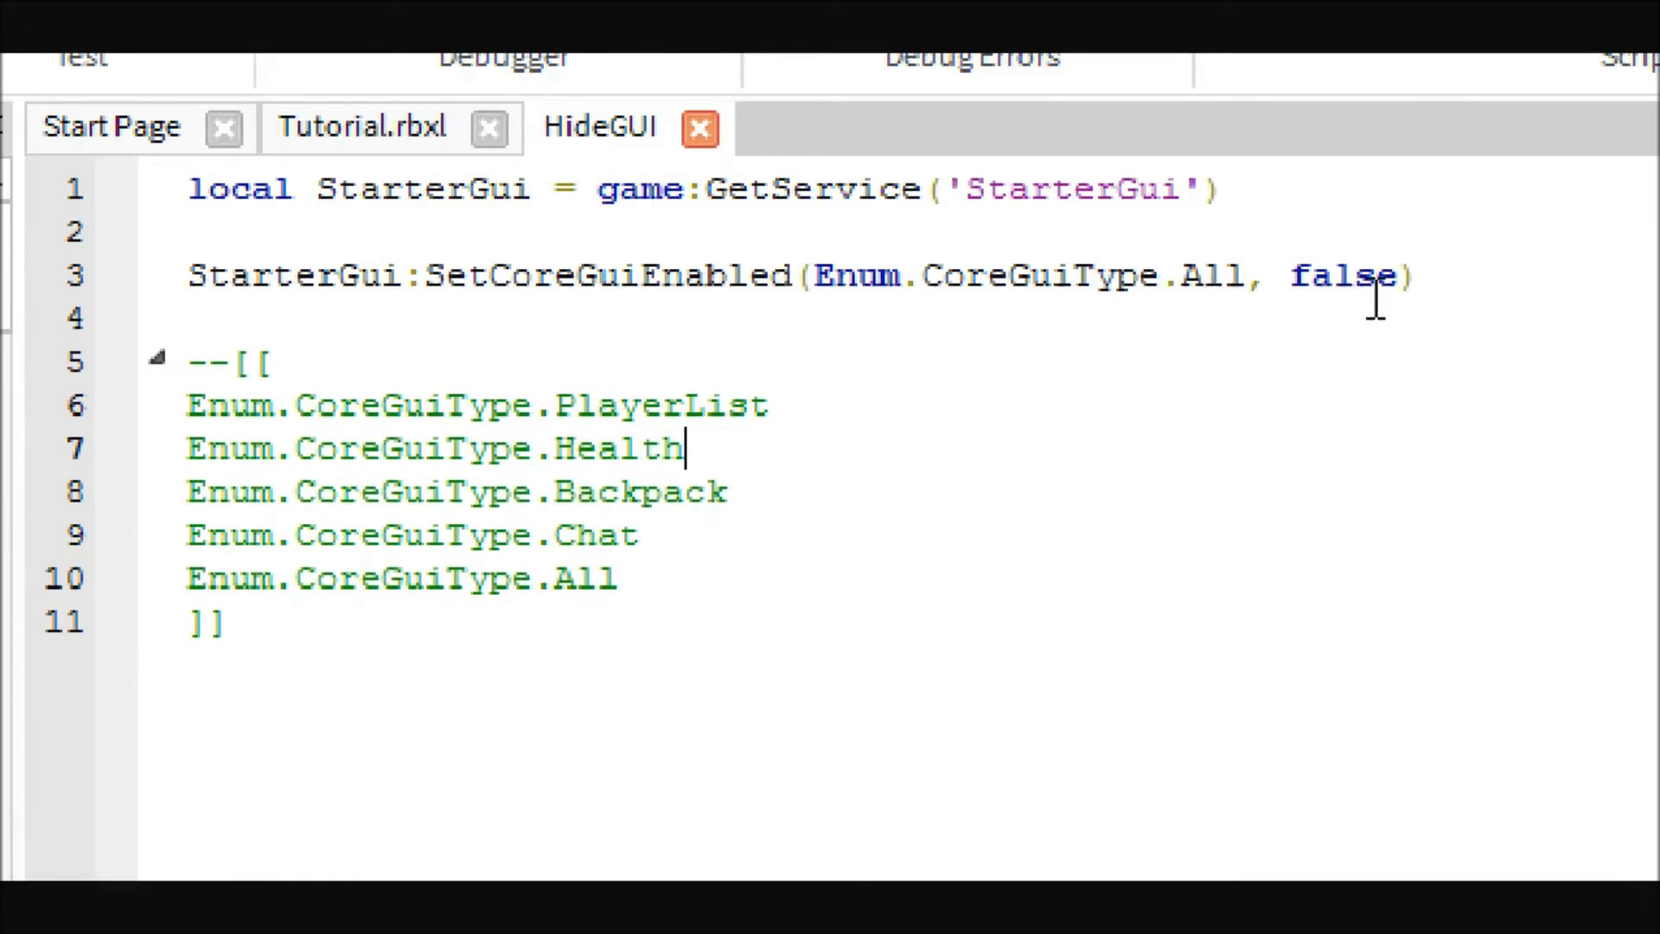
double_click(1226, 275)
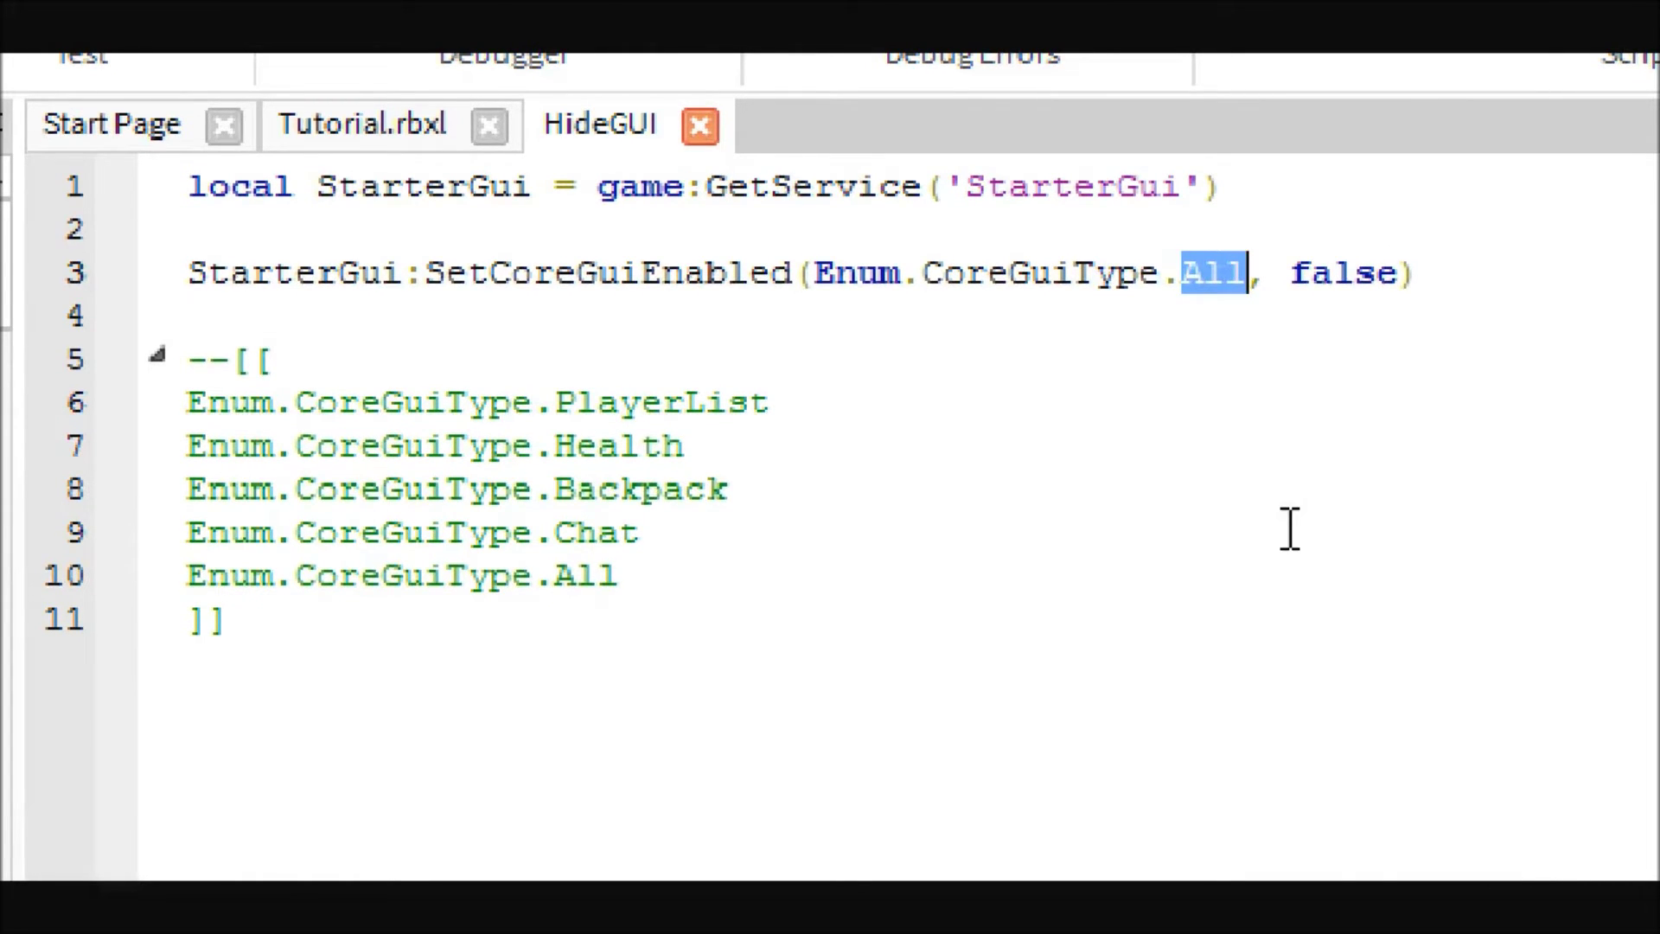
text(Playe)
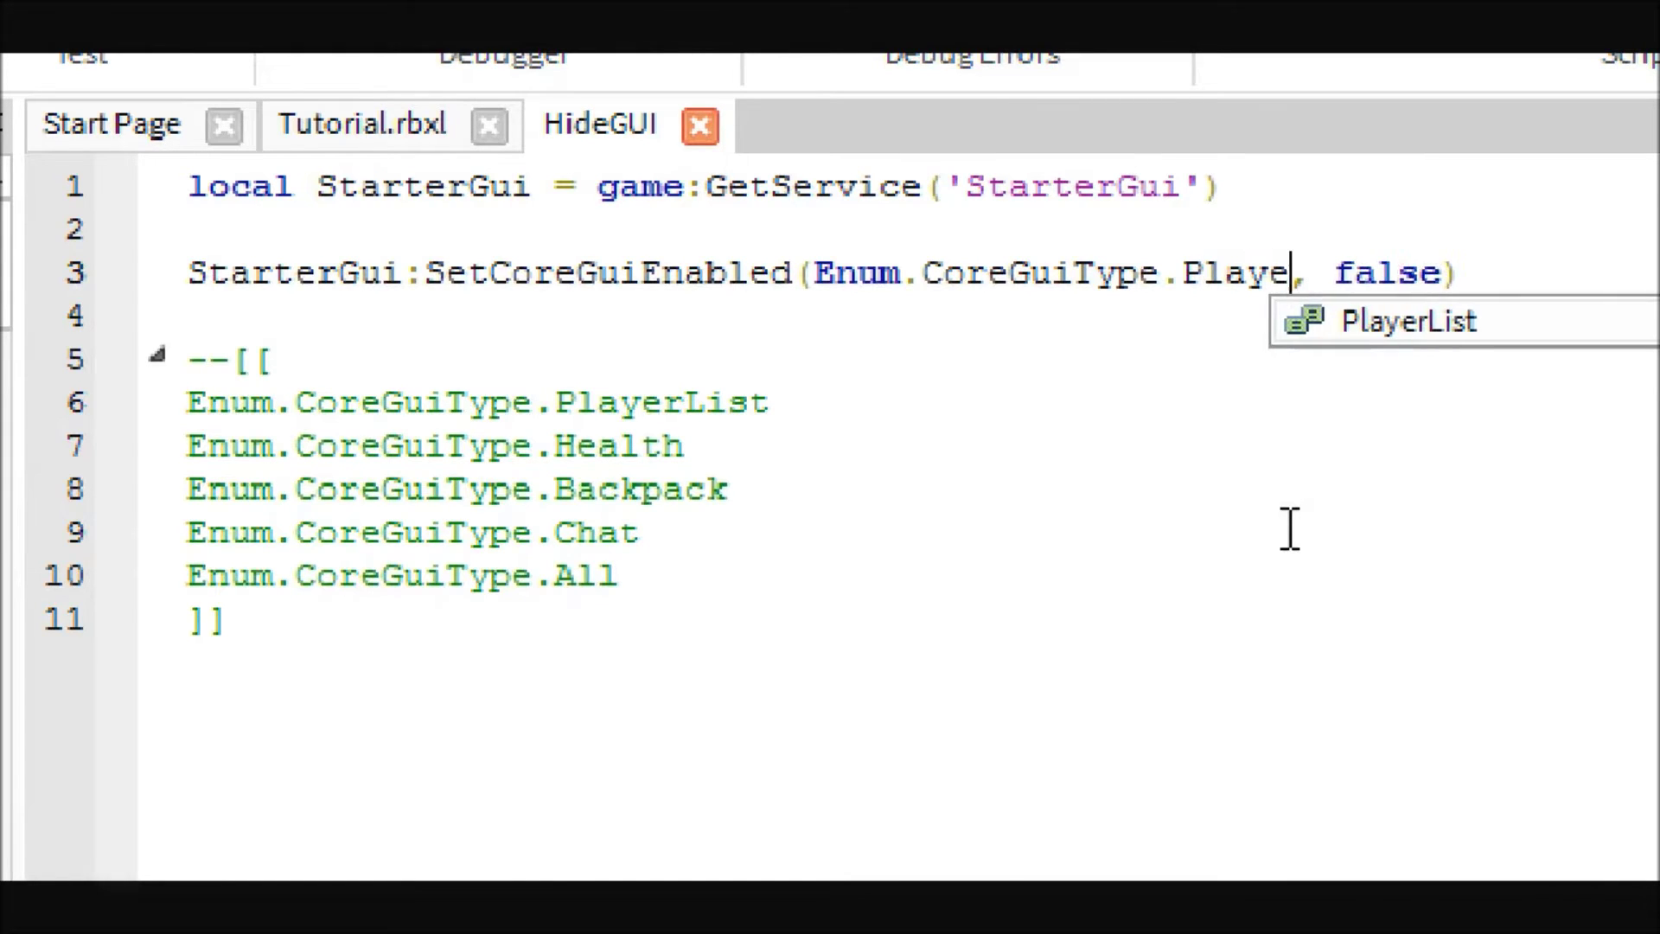
text(rList)
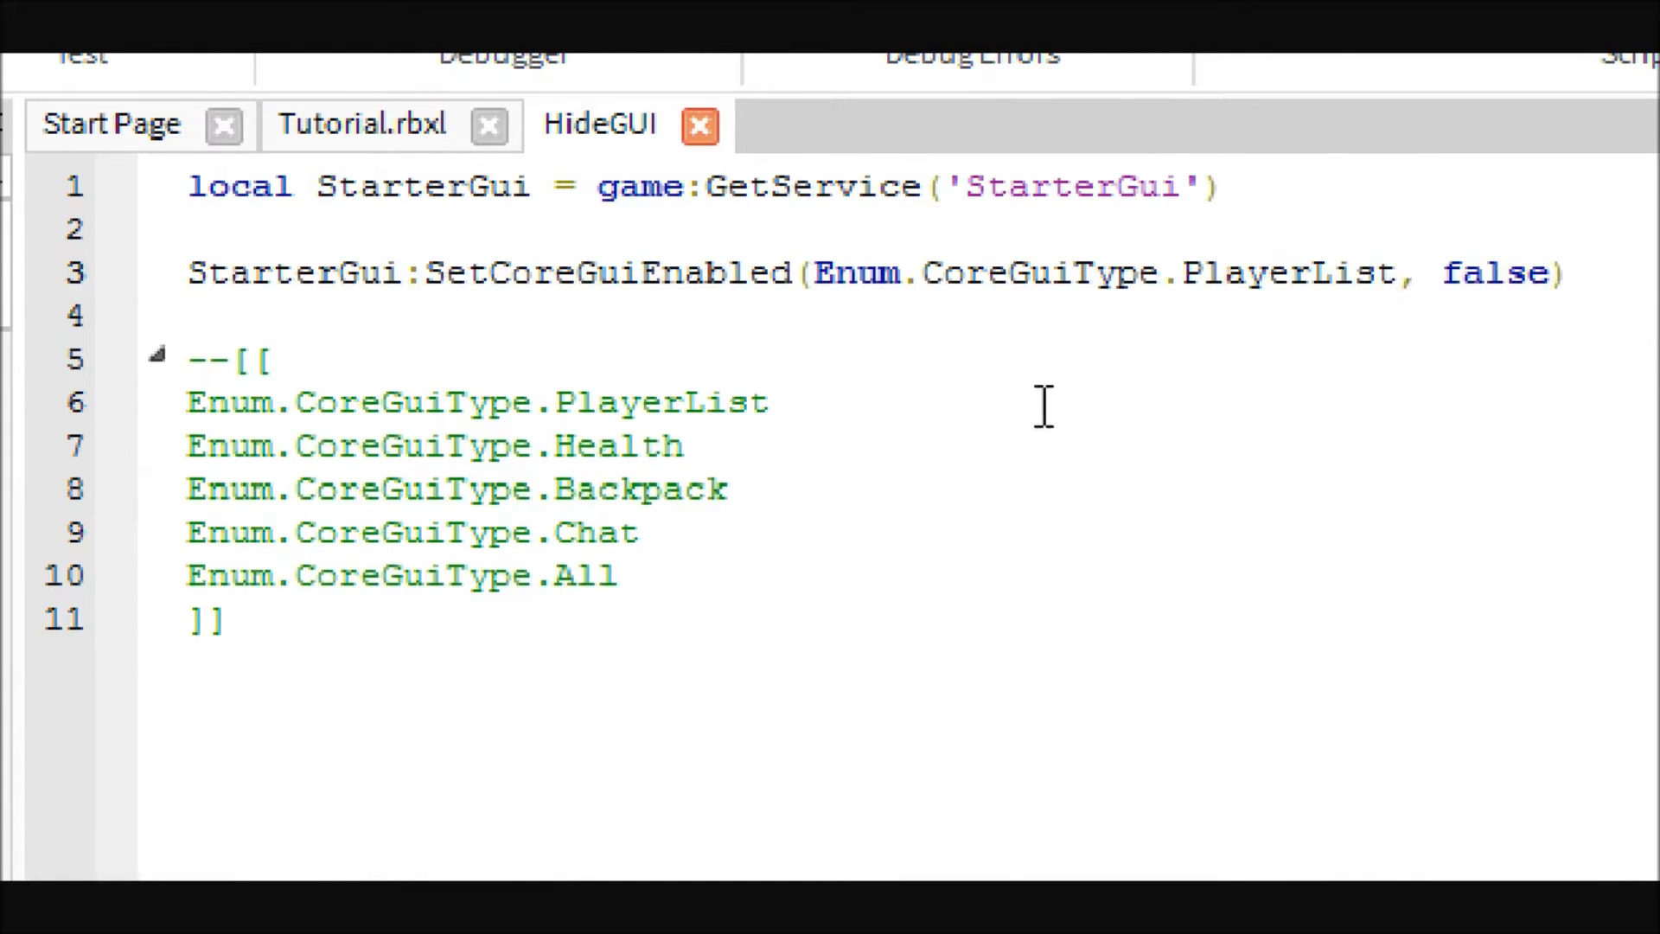
click(699, 125)
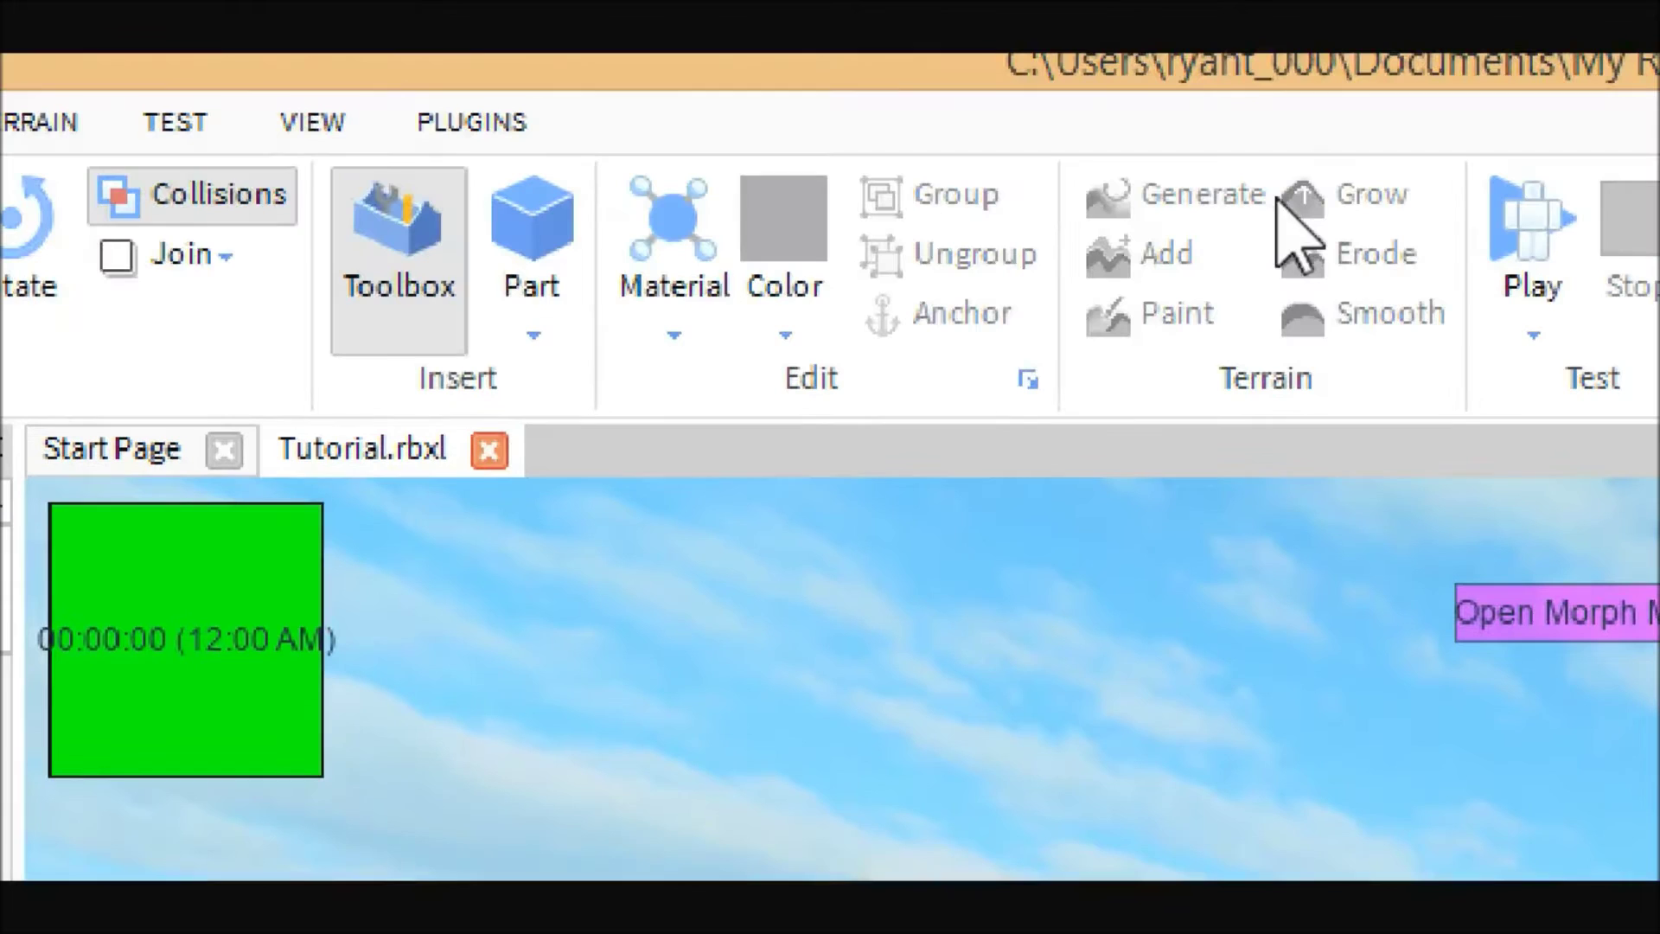
Run a quick play test, stop it, and select HideGUI under StarterGui
click(1530, 246)
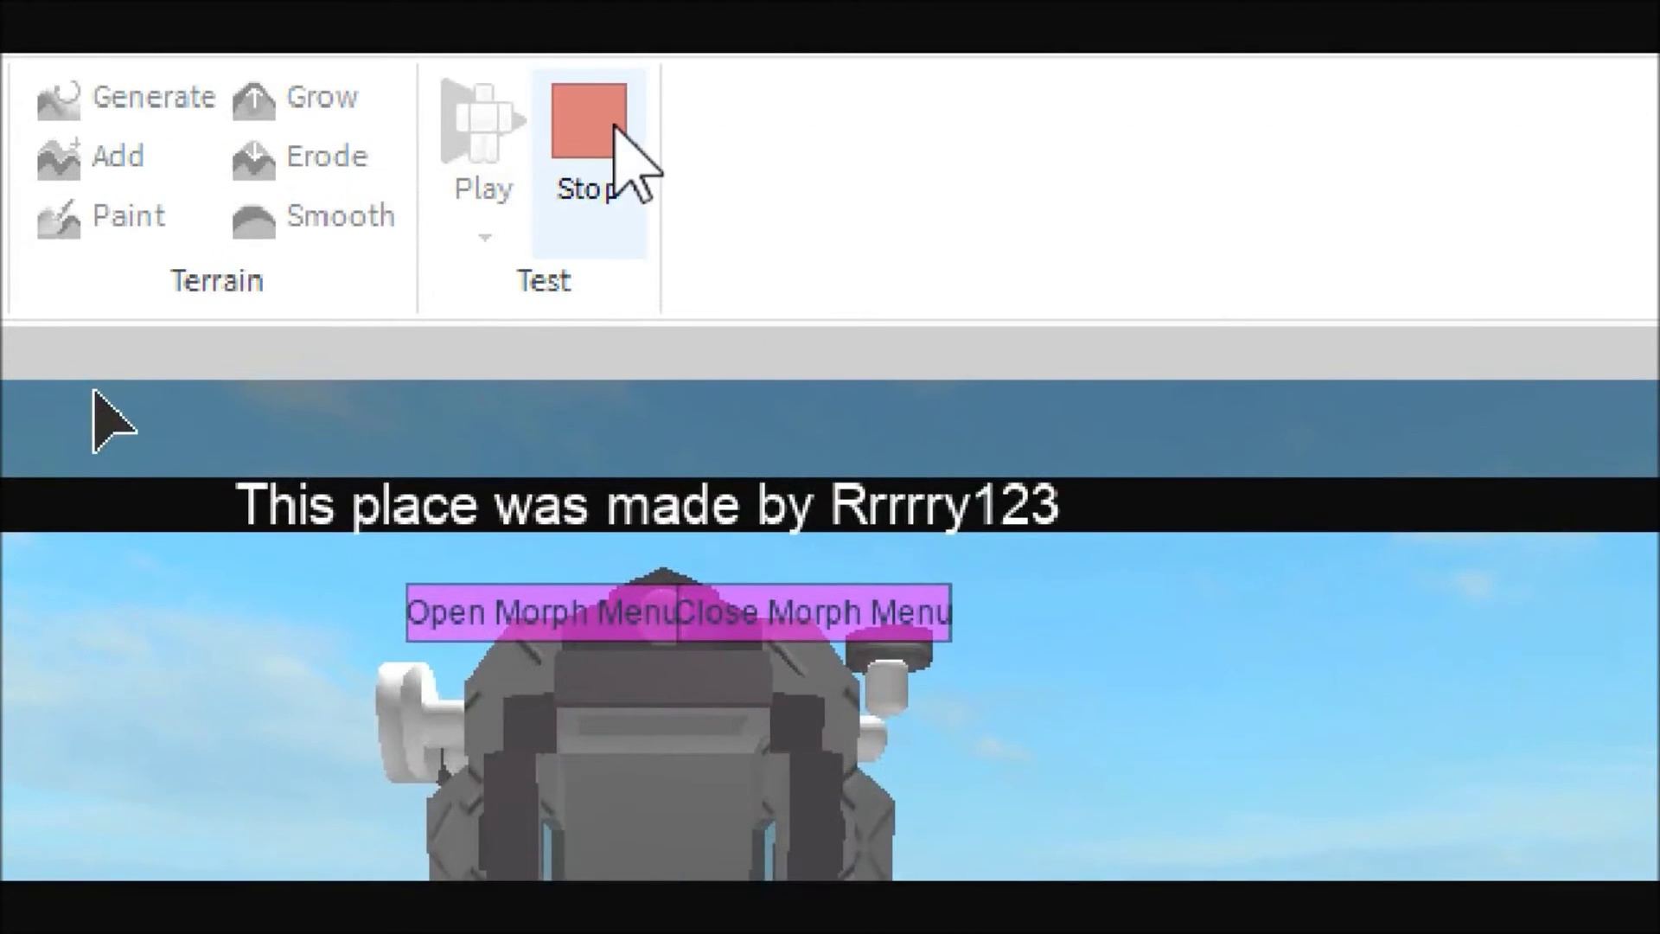
click(628, 162)
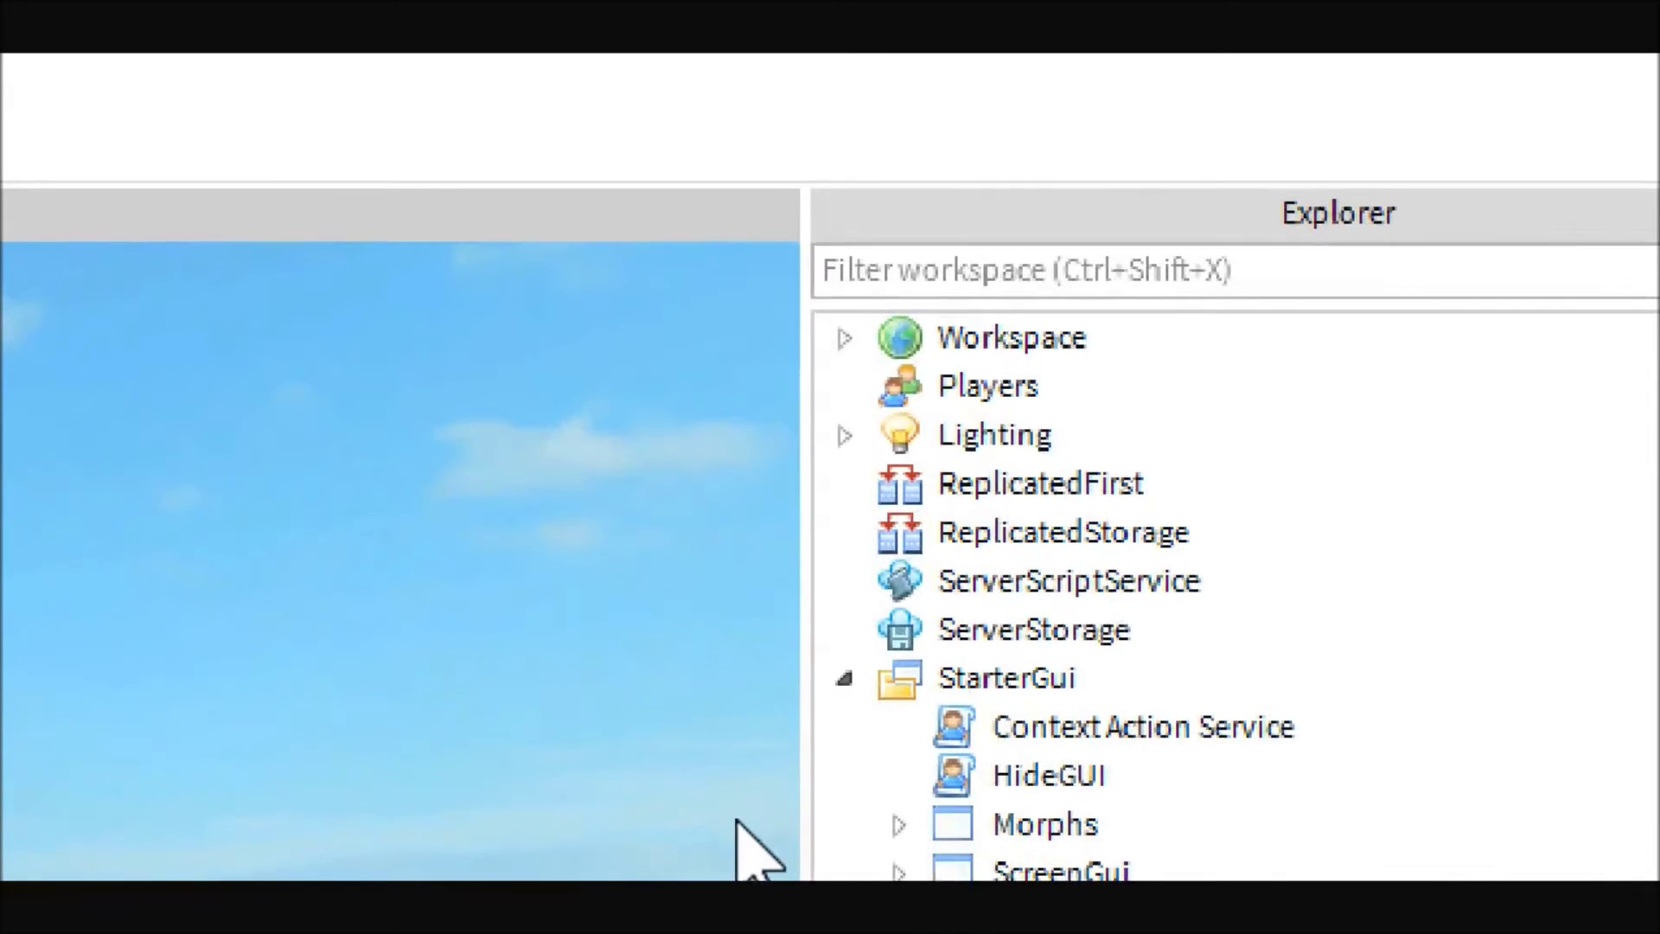
click(1010, 726)
click(1051, 771)
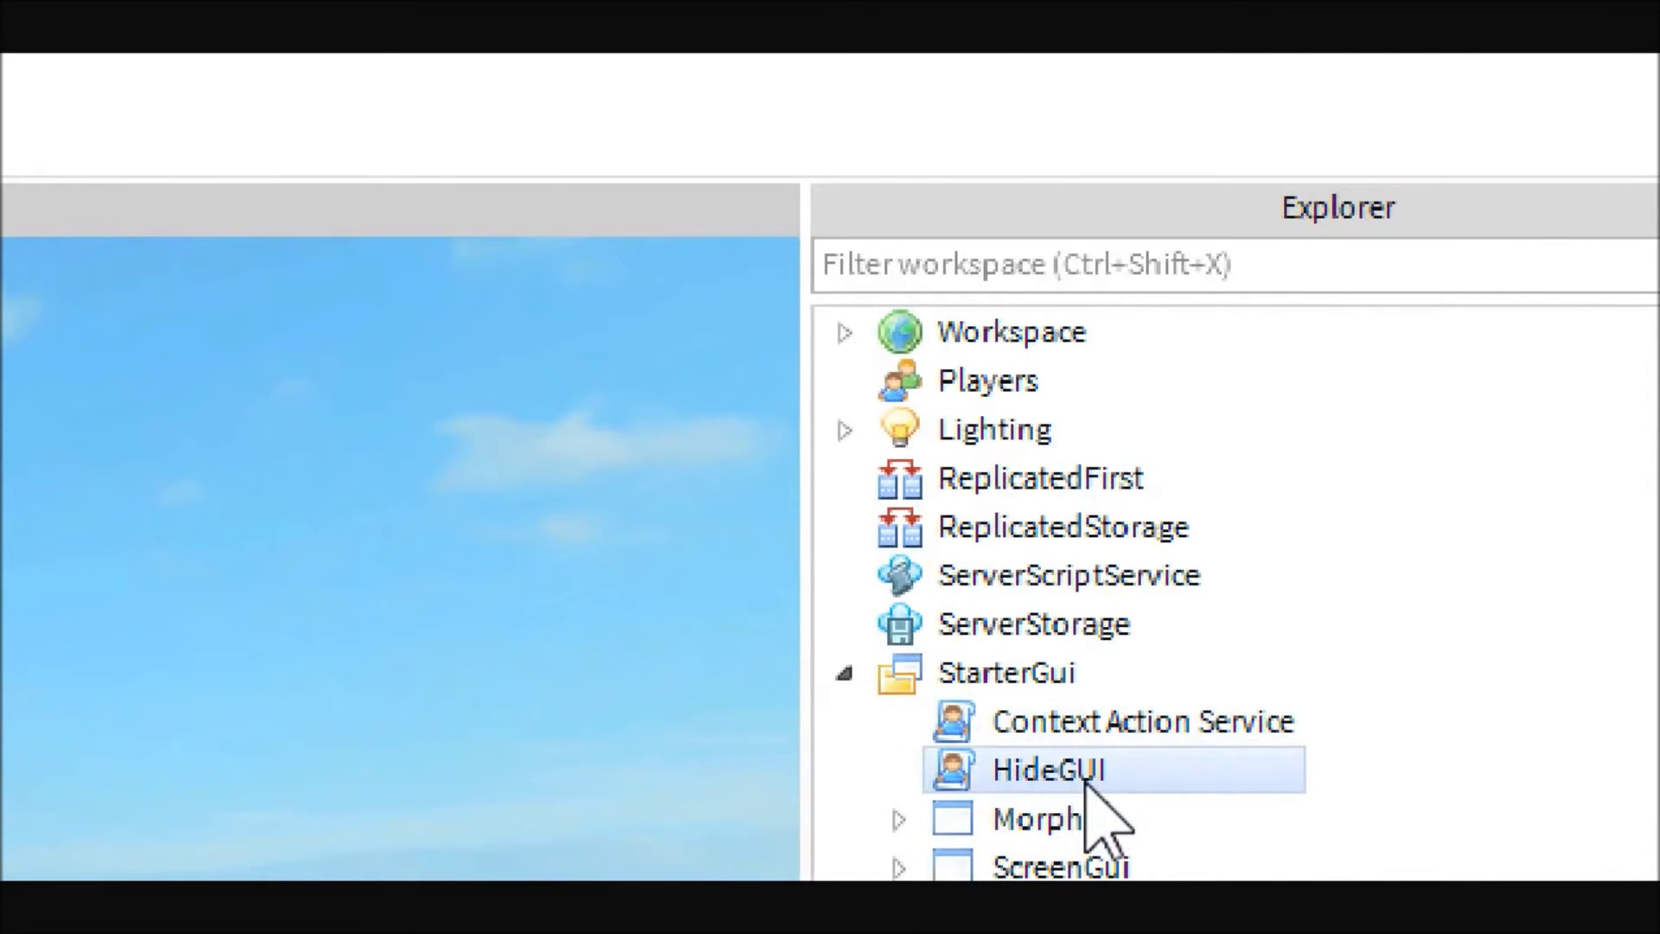
Open HideGUI, restore line 3 to disable All core GUI, and add a new line
double_click(1103, 774)
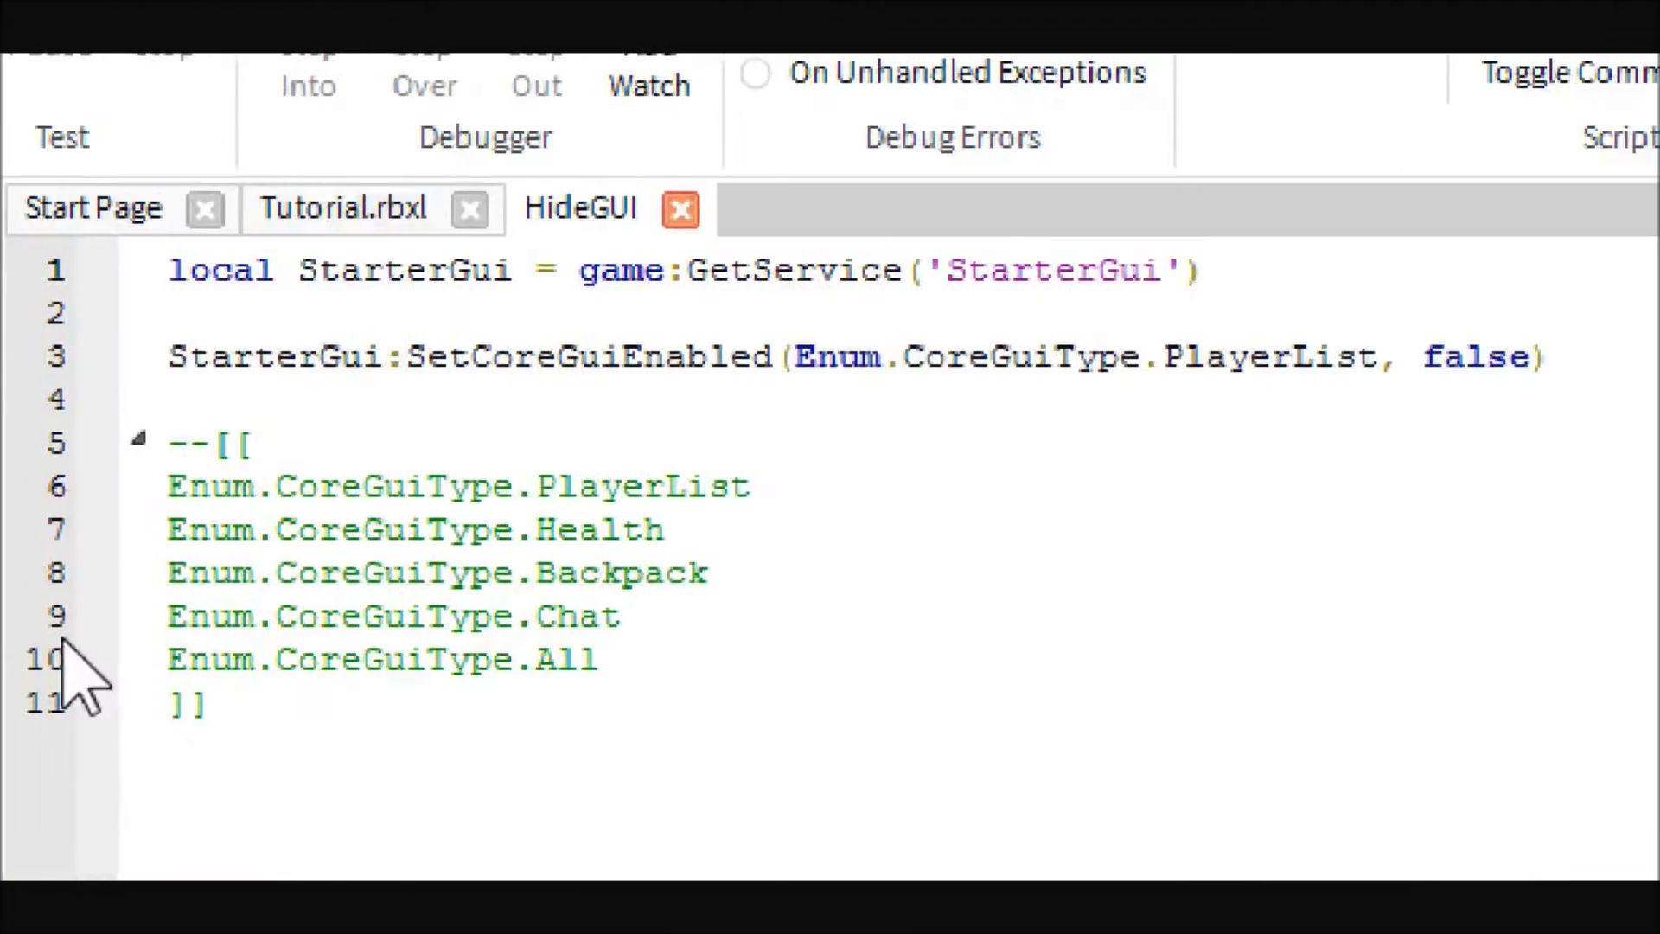
click(1585, 362)
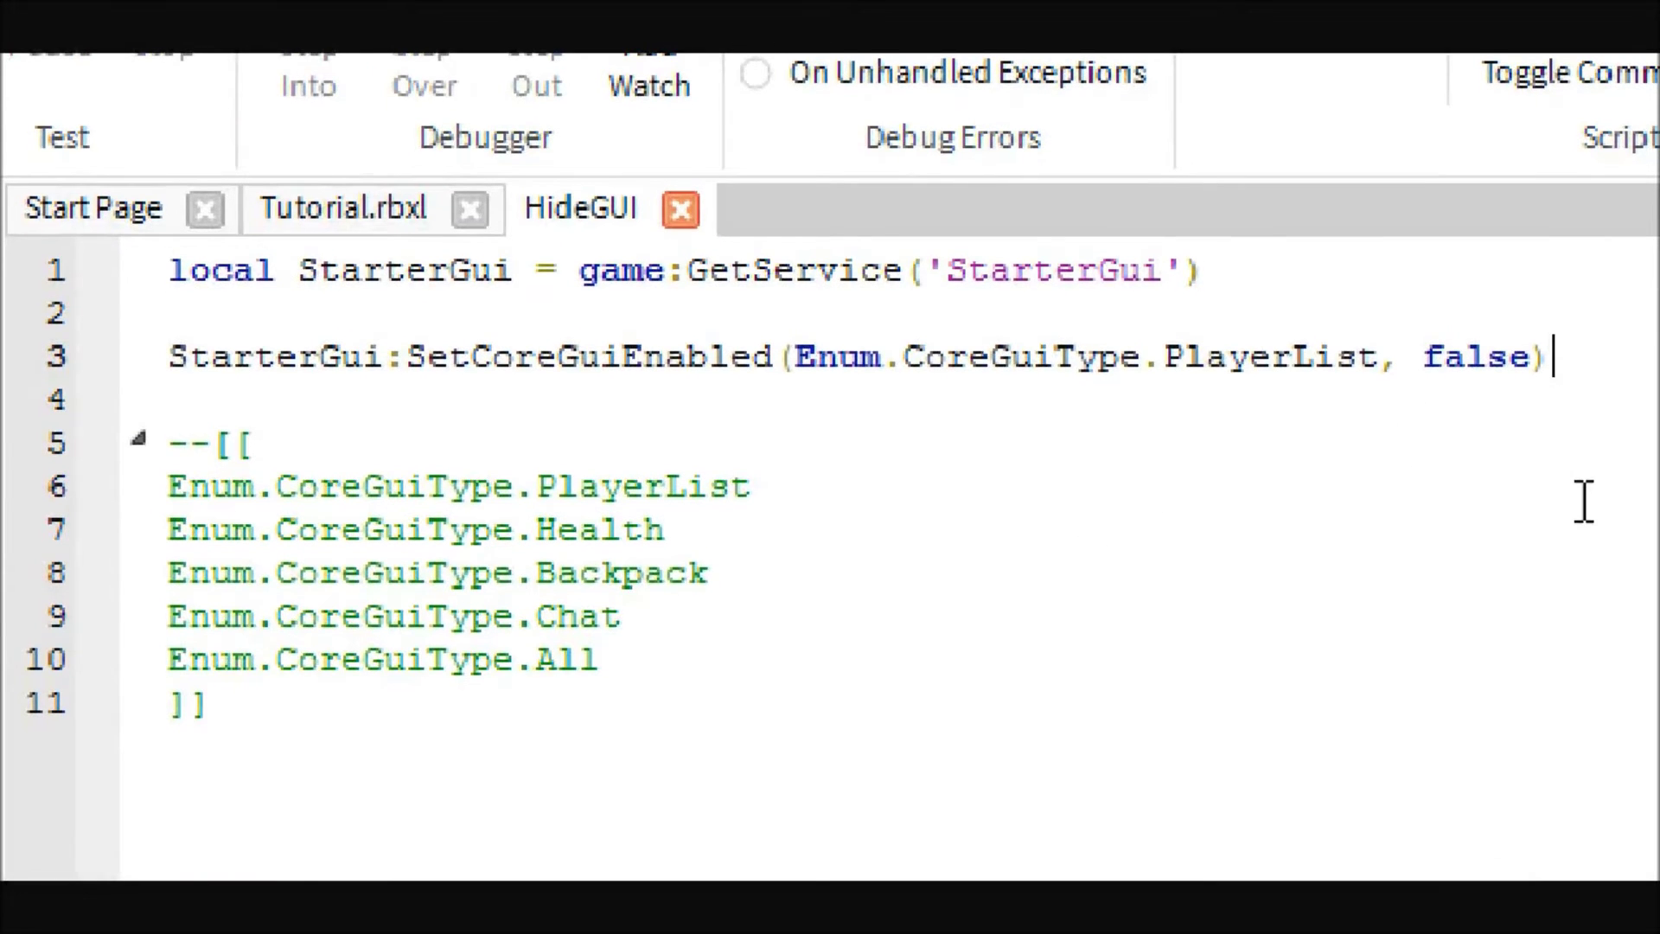
key(Return)
text(S)
key(BackSpace)
key(BackSpace)
key(BackSpace)
key(BackSpace)
key(BackSpace)
key(BackSpace)
key(BackSpace)
key(BackSpace)
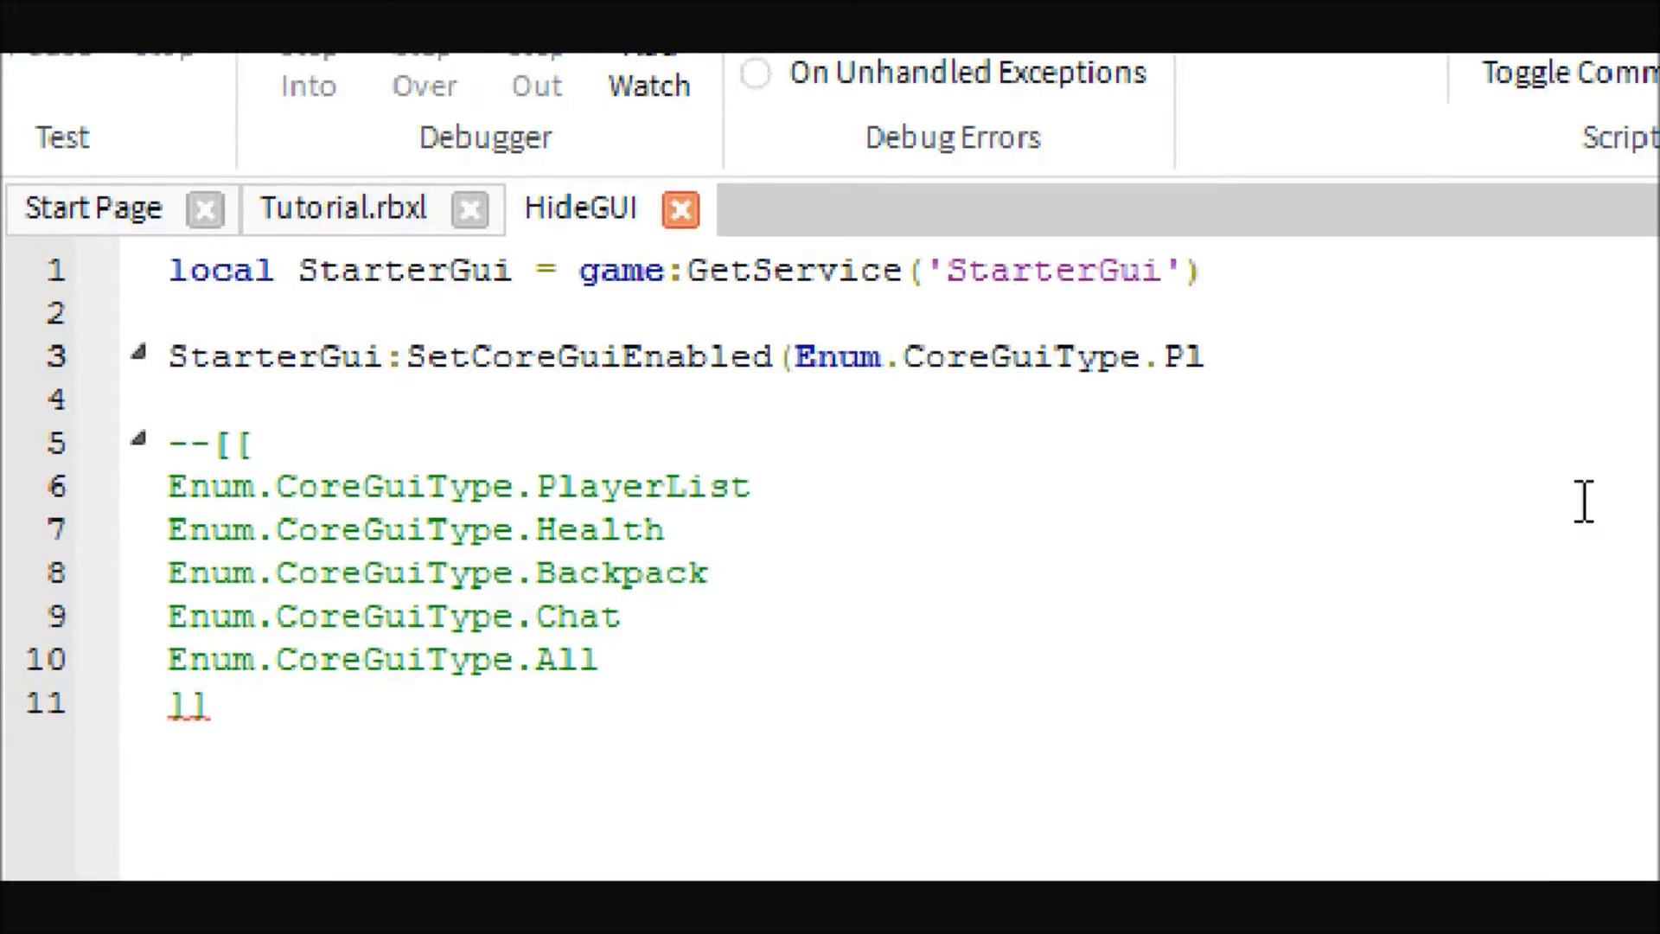
key(Tab)
text(fla)
key(BackSpace)
text(als)
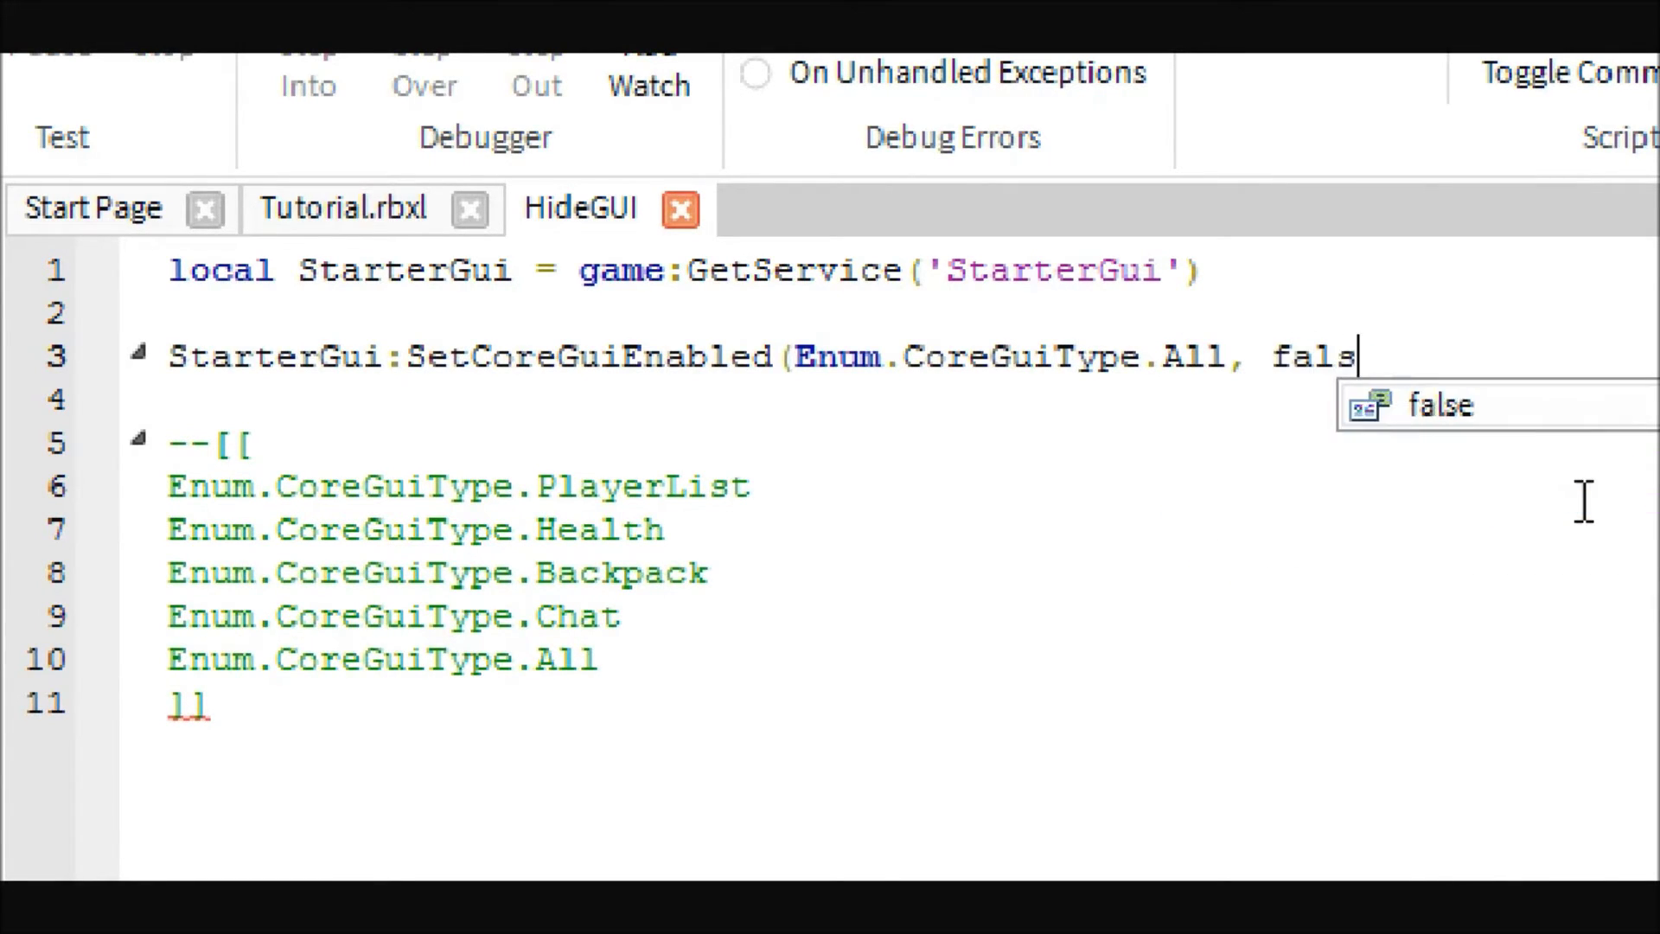
text(e)
key(Return)
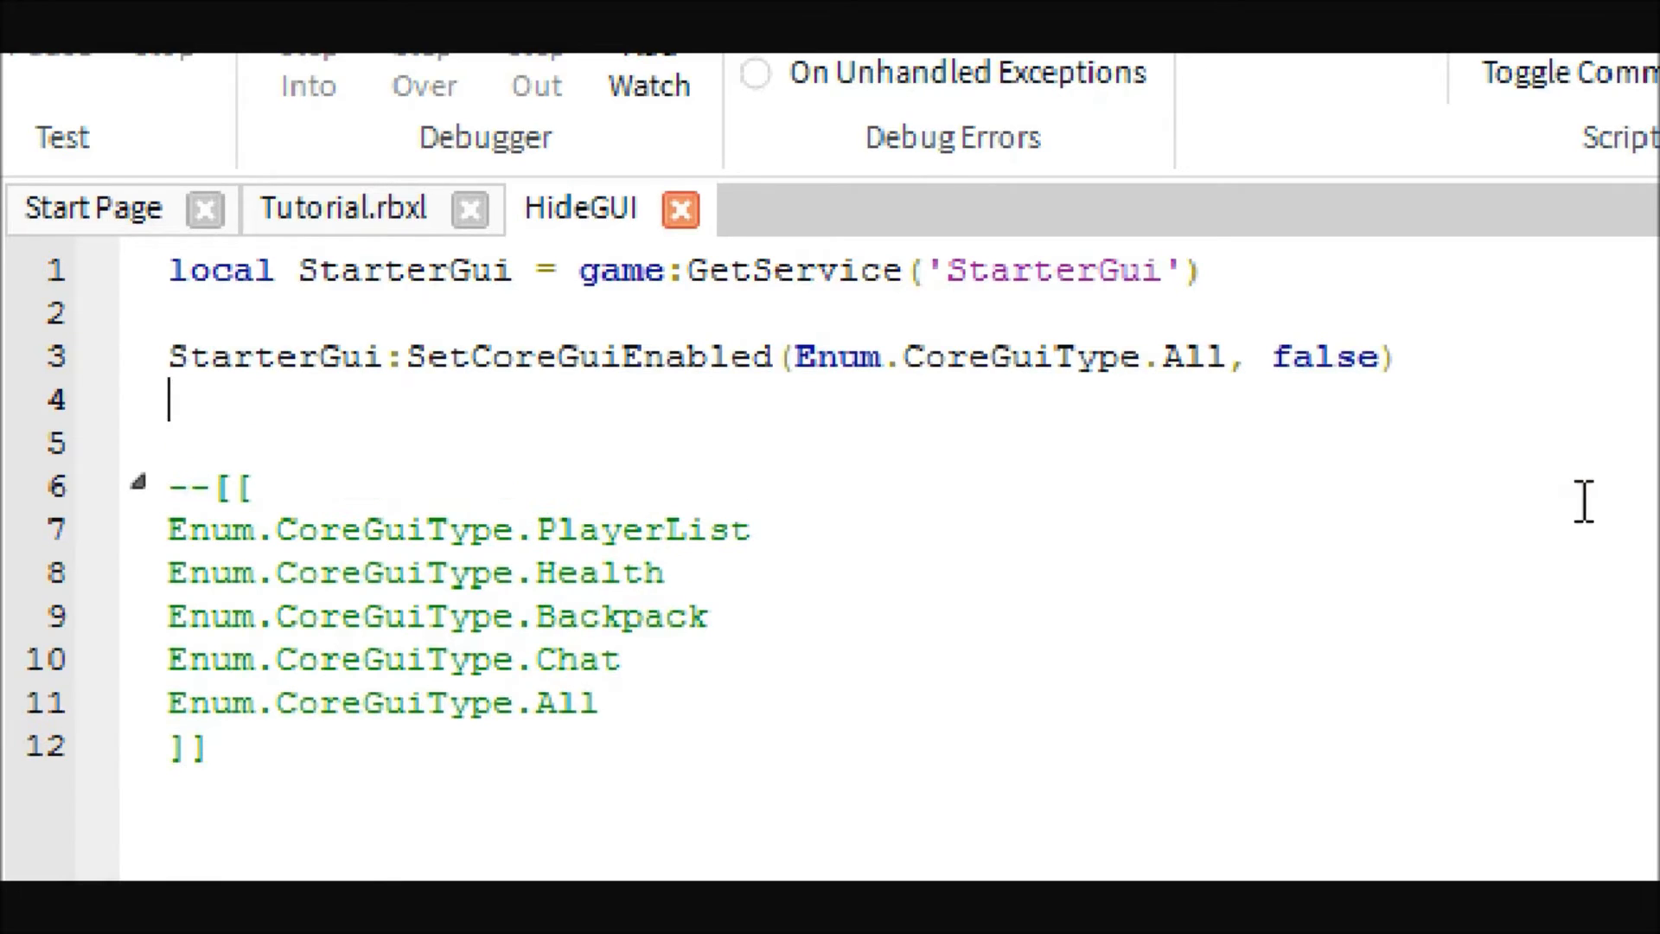
text(S)
Duplicate the SetCoreGuiEnabled call from line 3 onto line 4 and clear its arguments
drag(1467, 372, 169, 359)
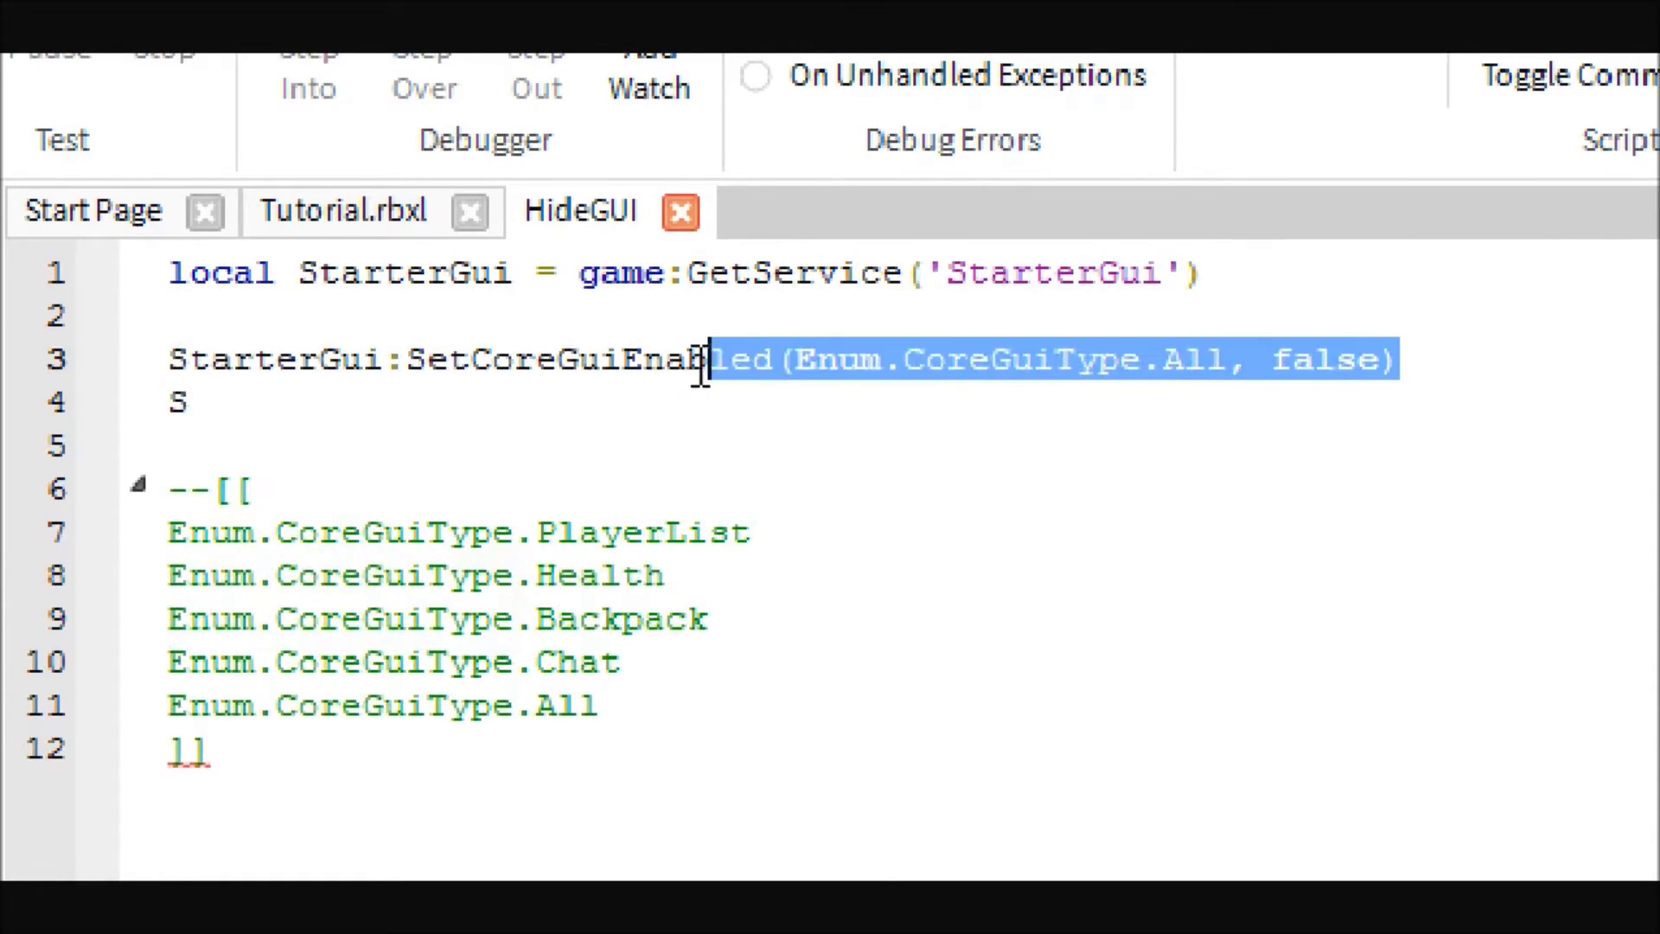
key(ctrl+c)
click(256, 406)
key(BackSpace)
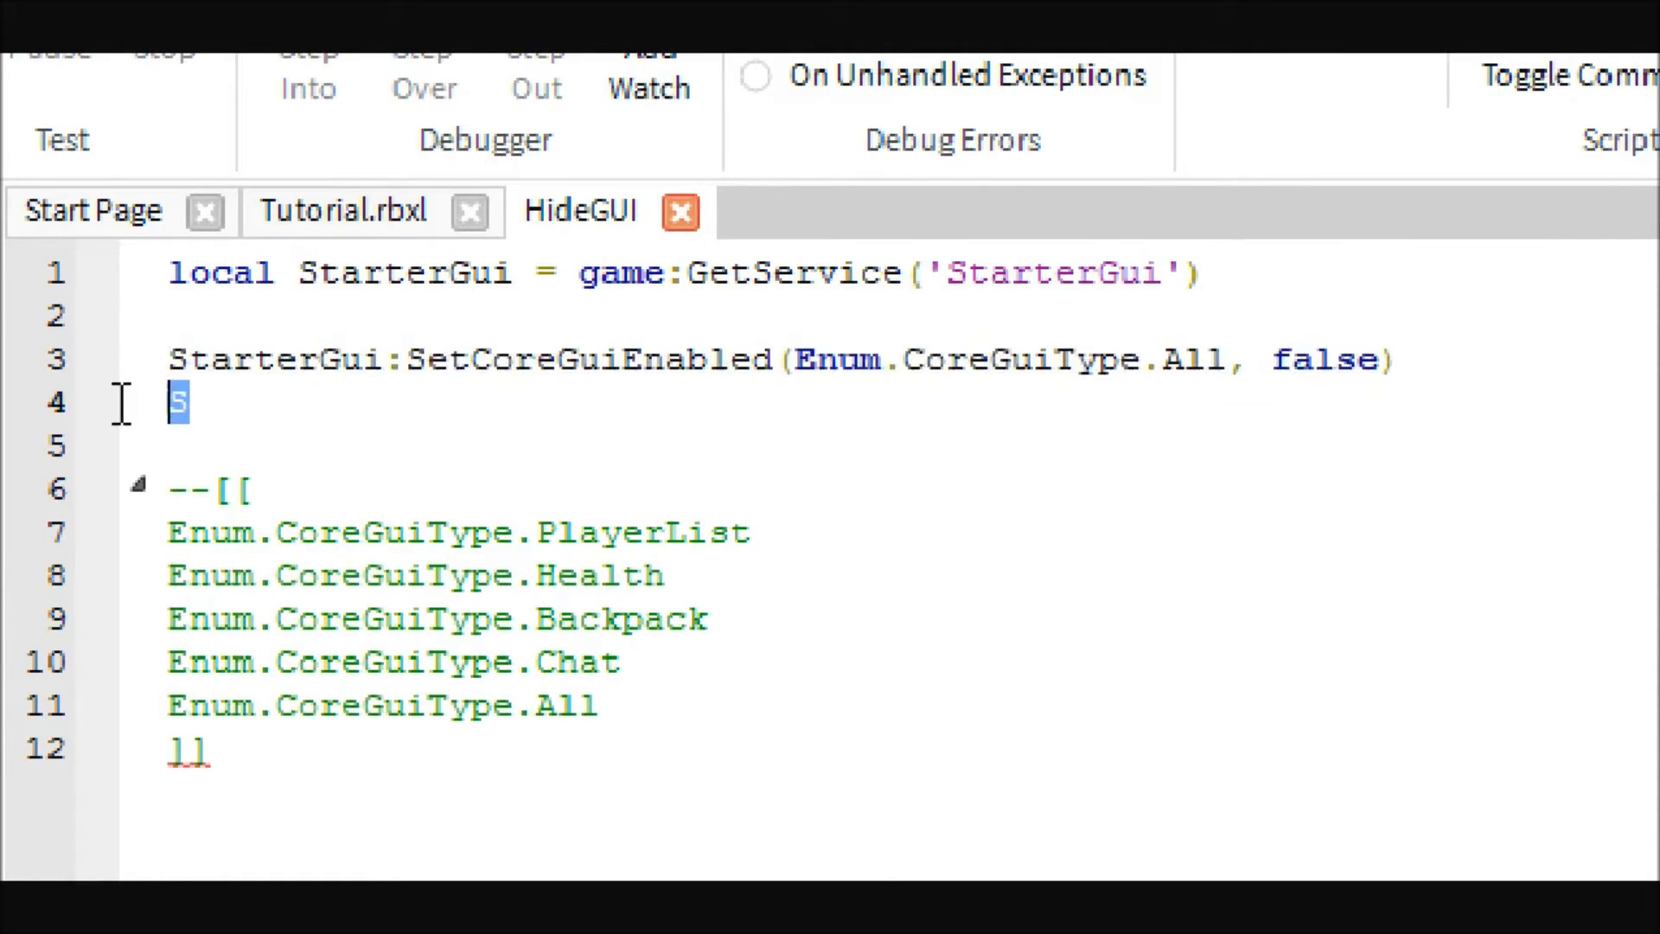
key(ctrl+v)
double_click(1193, 401)
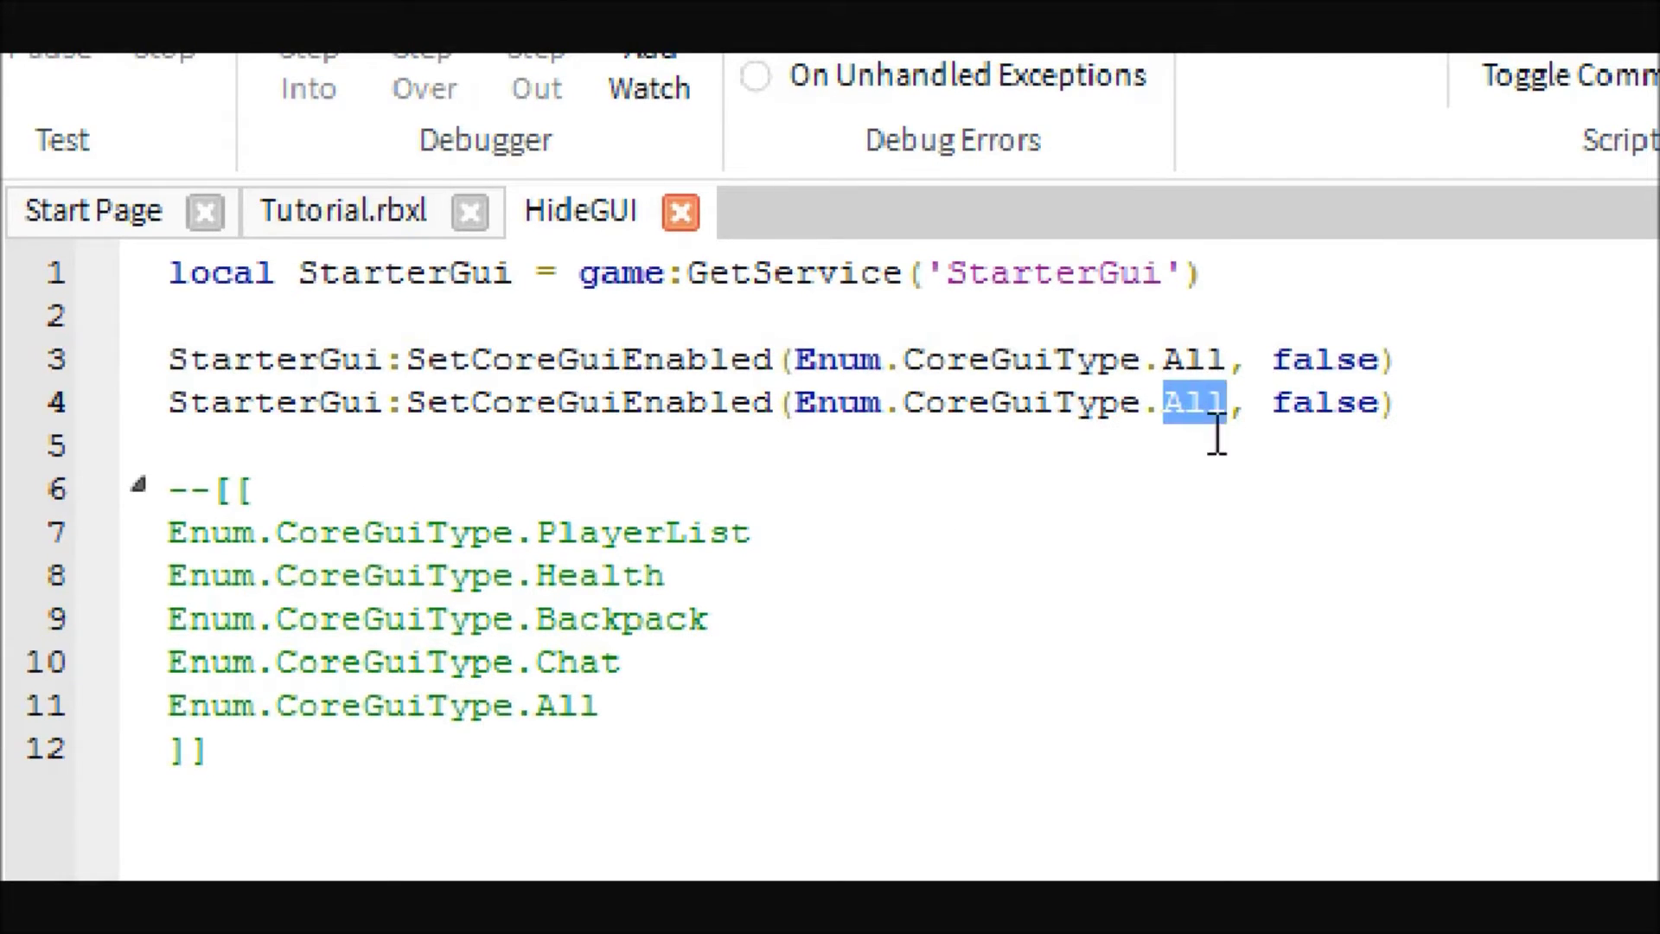
text(Chat)
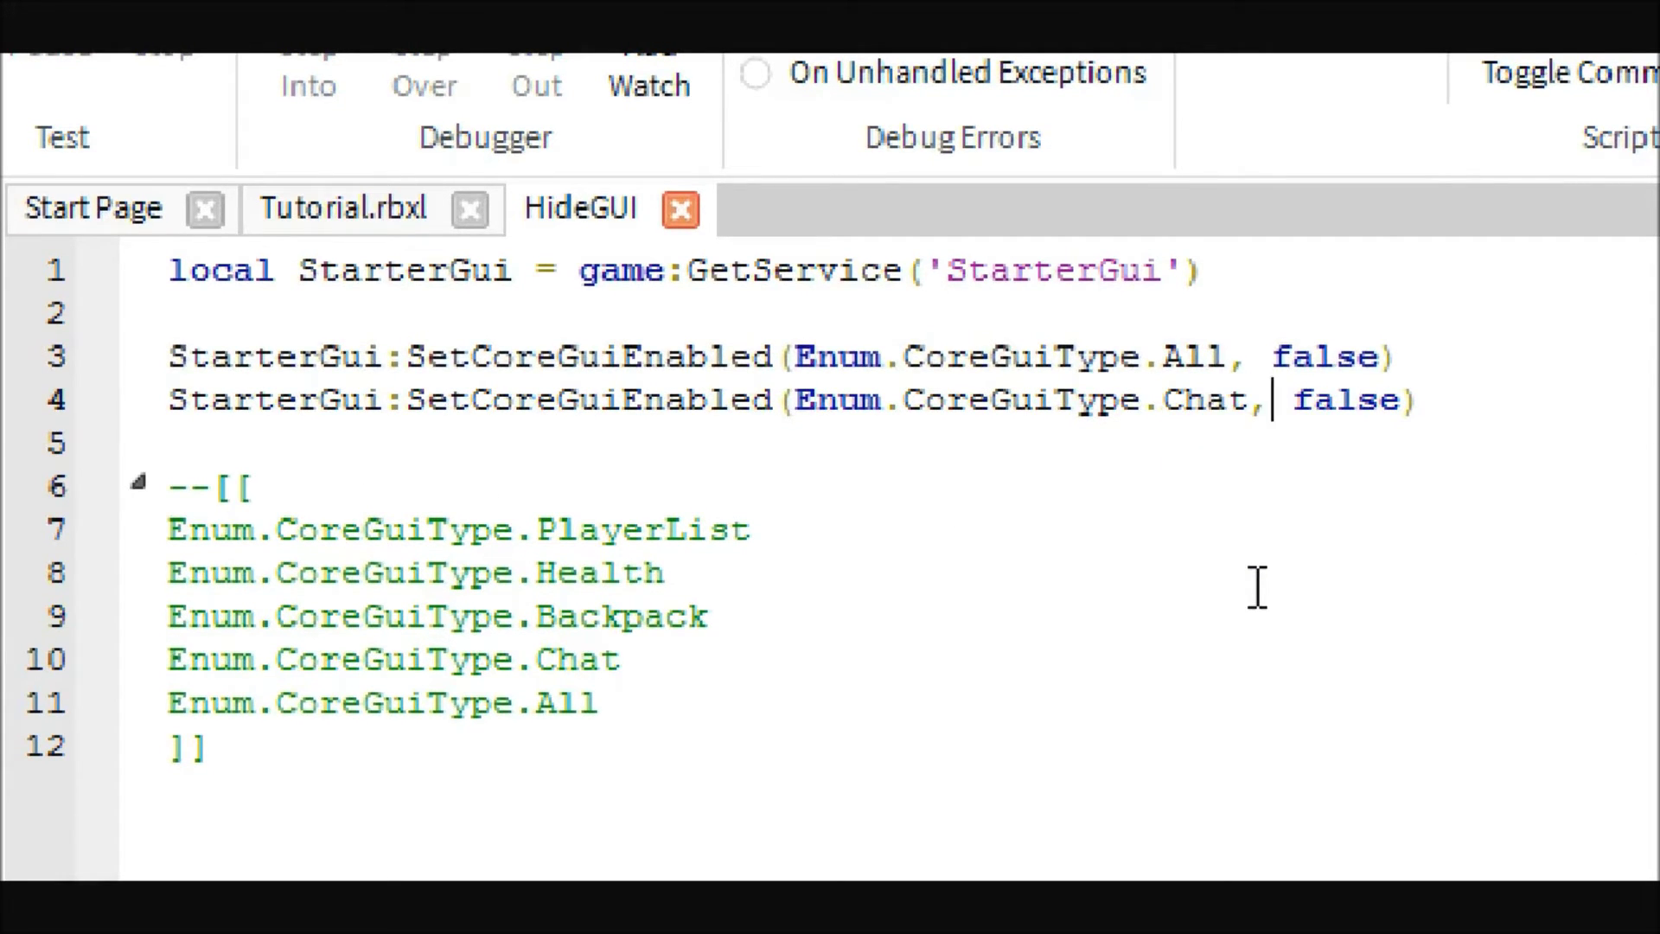
key(BackSpace)
key(BackSpace)
key(BackSpace)
key(BackSpace)
key(BackSpace)
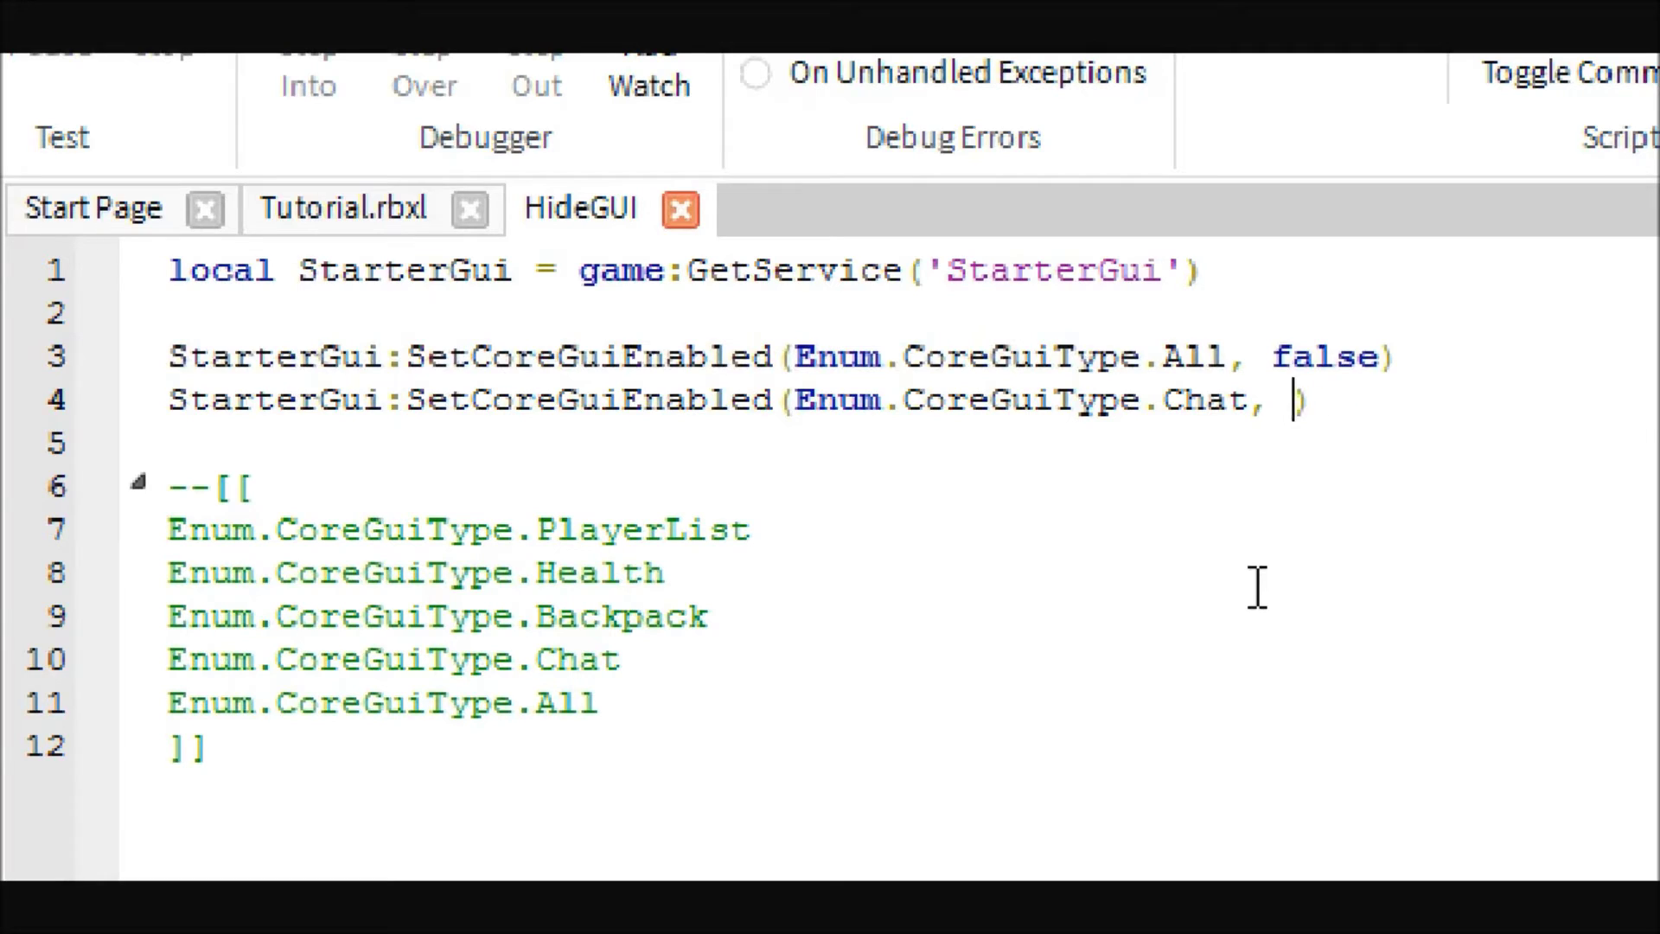
text(true)
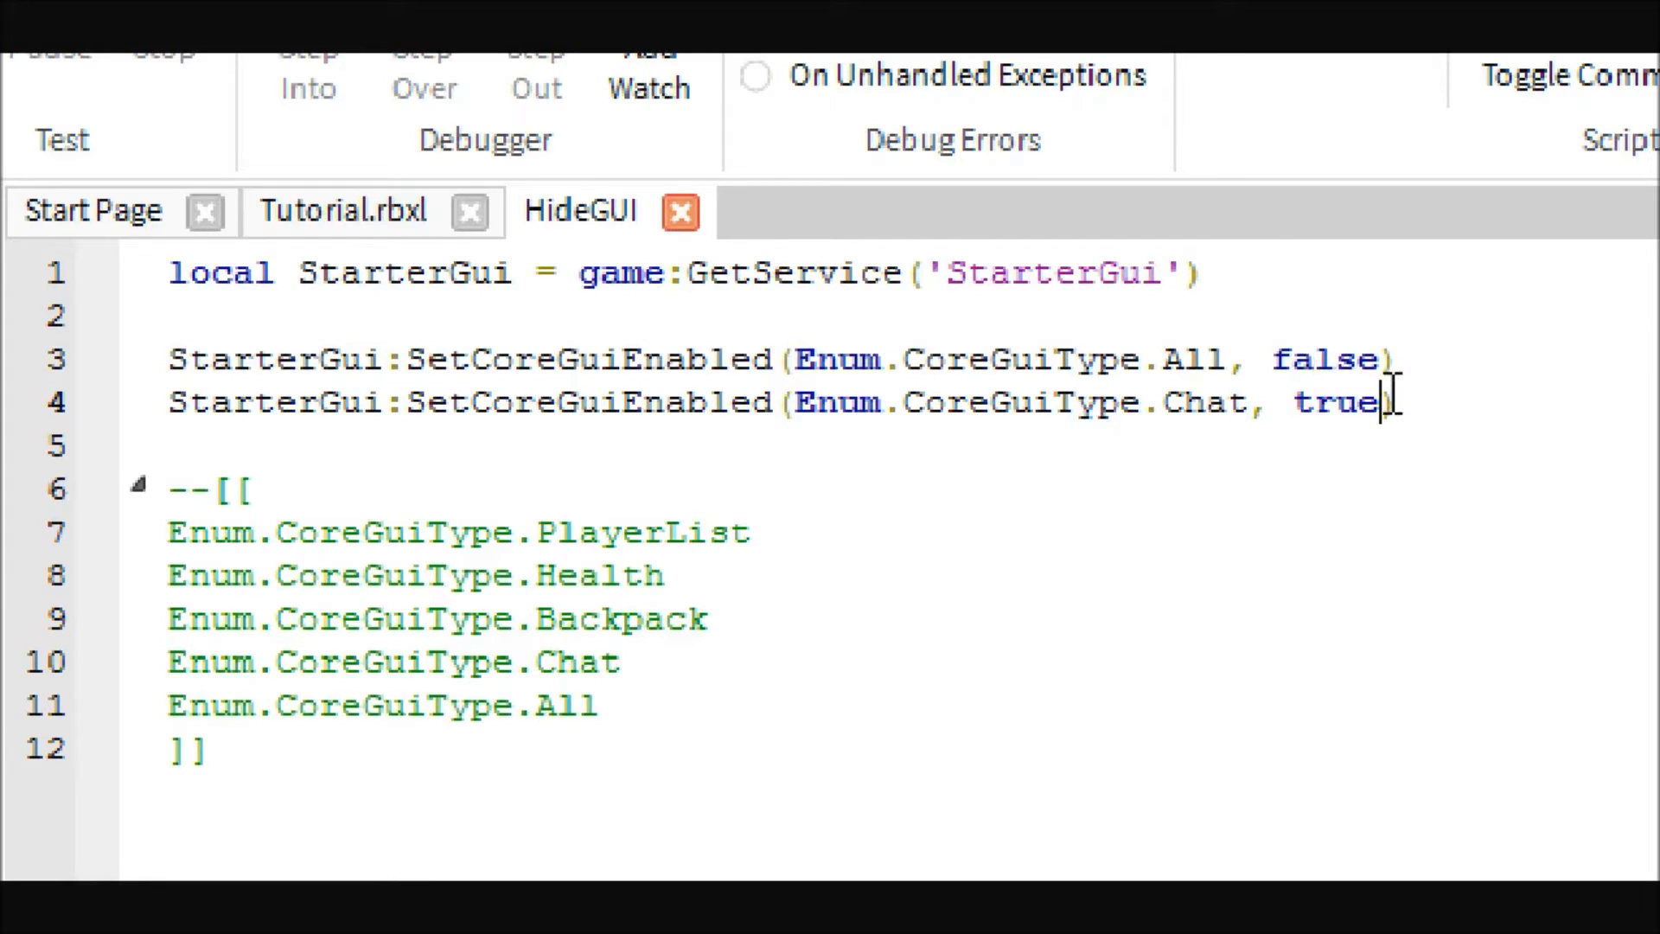
drag(688, 441, 407, 402)
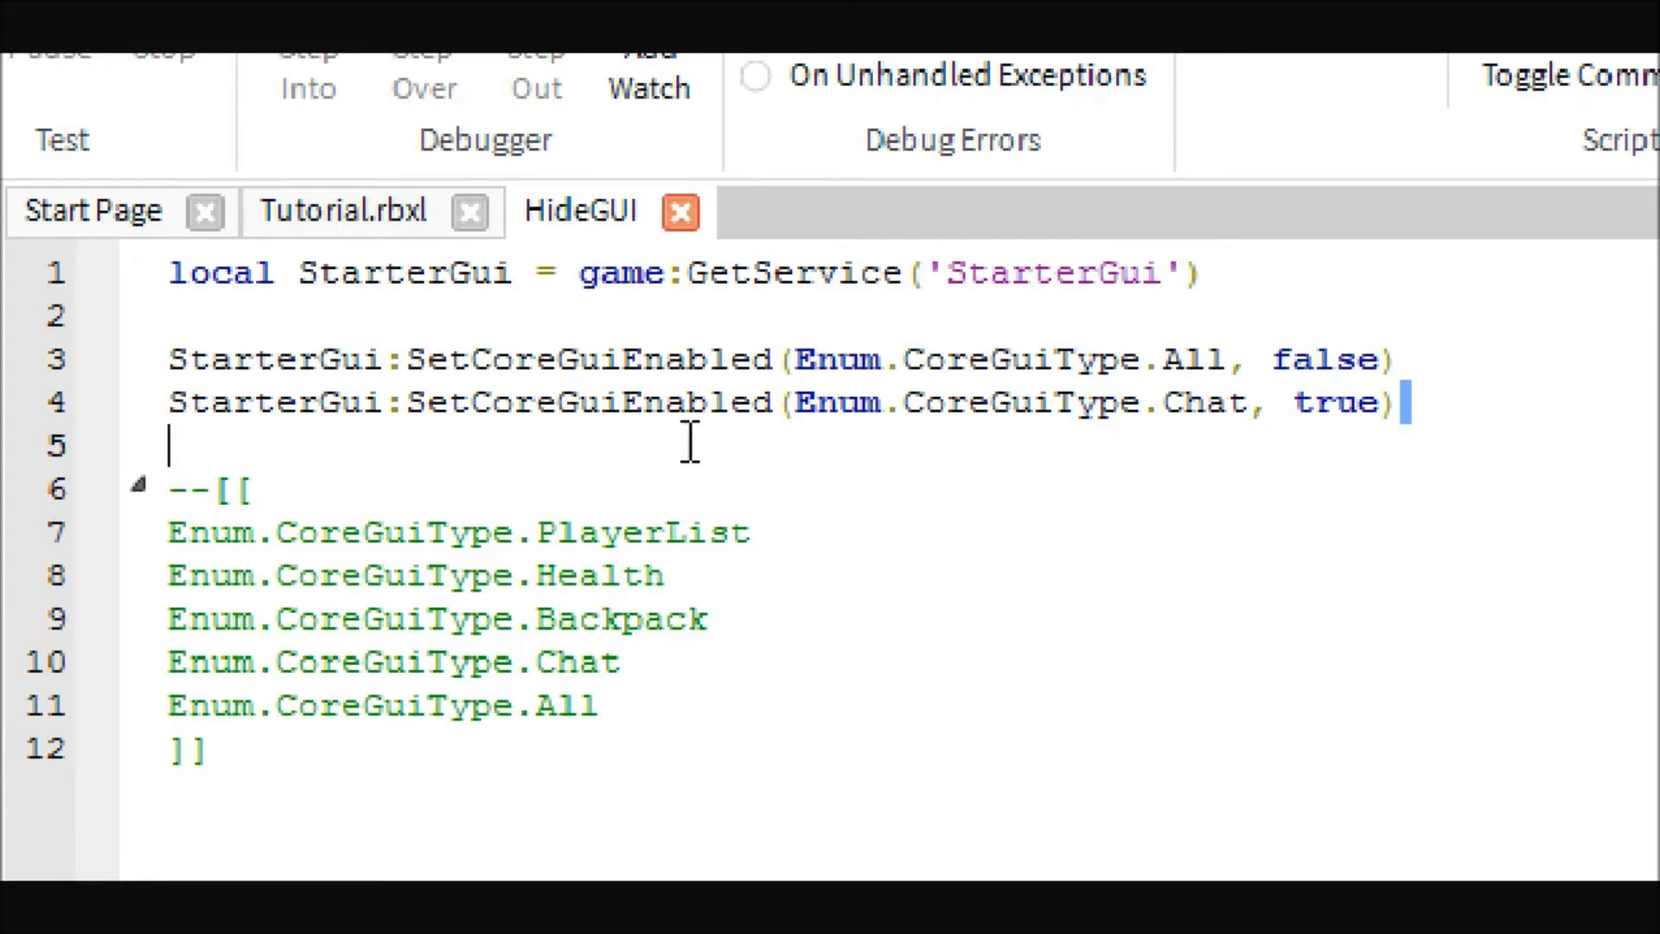
click(464, 308)
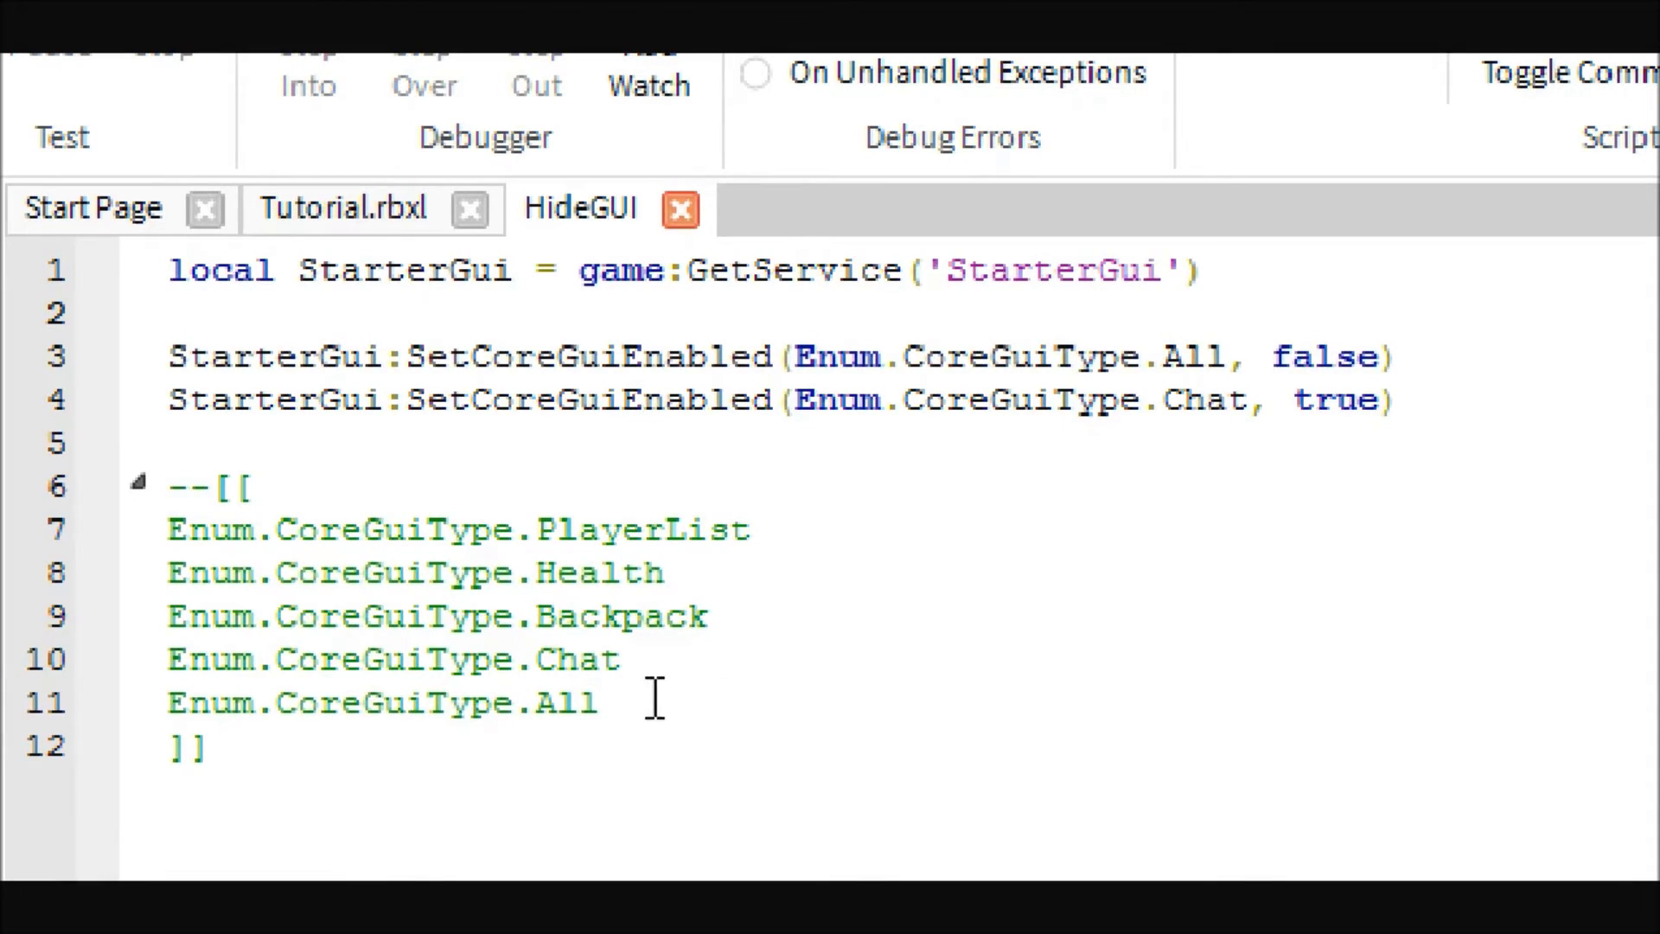
Set line 4 to SetCoreGuiEnabled(Enum.CoreGuiType.Health, false), delete the All line, and close the script
double_click(1219, 402)
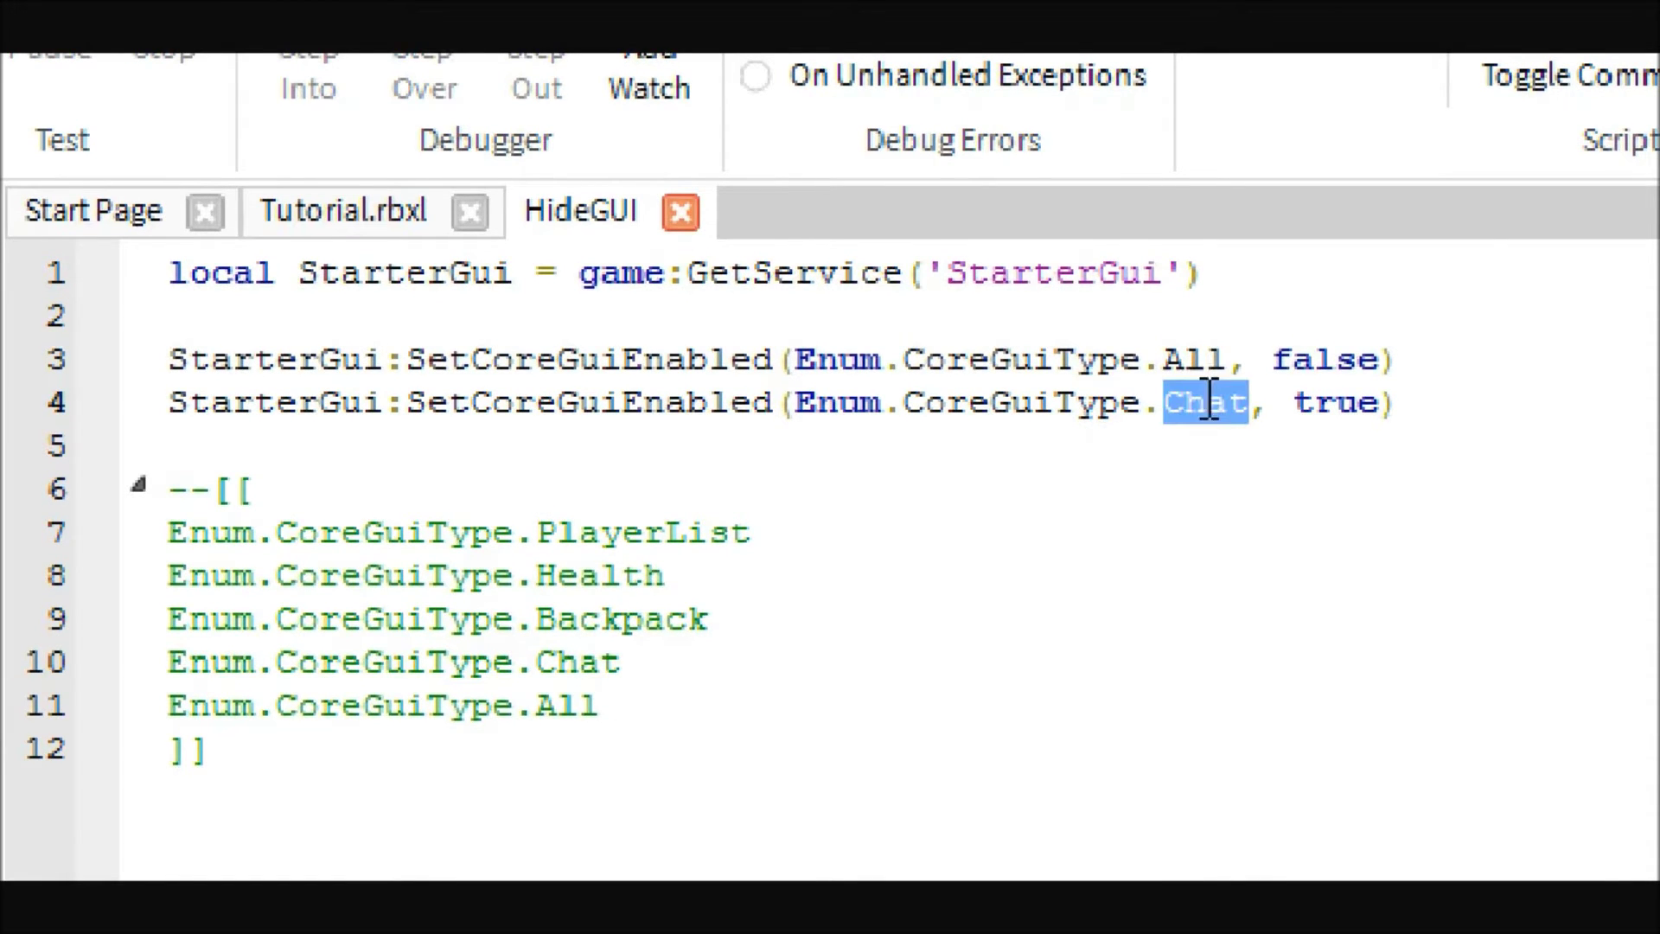
text(H)
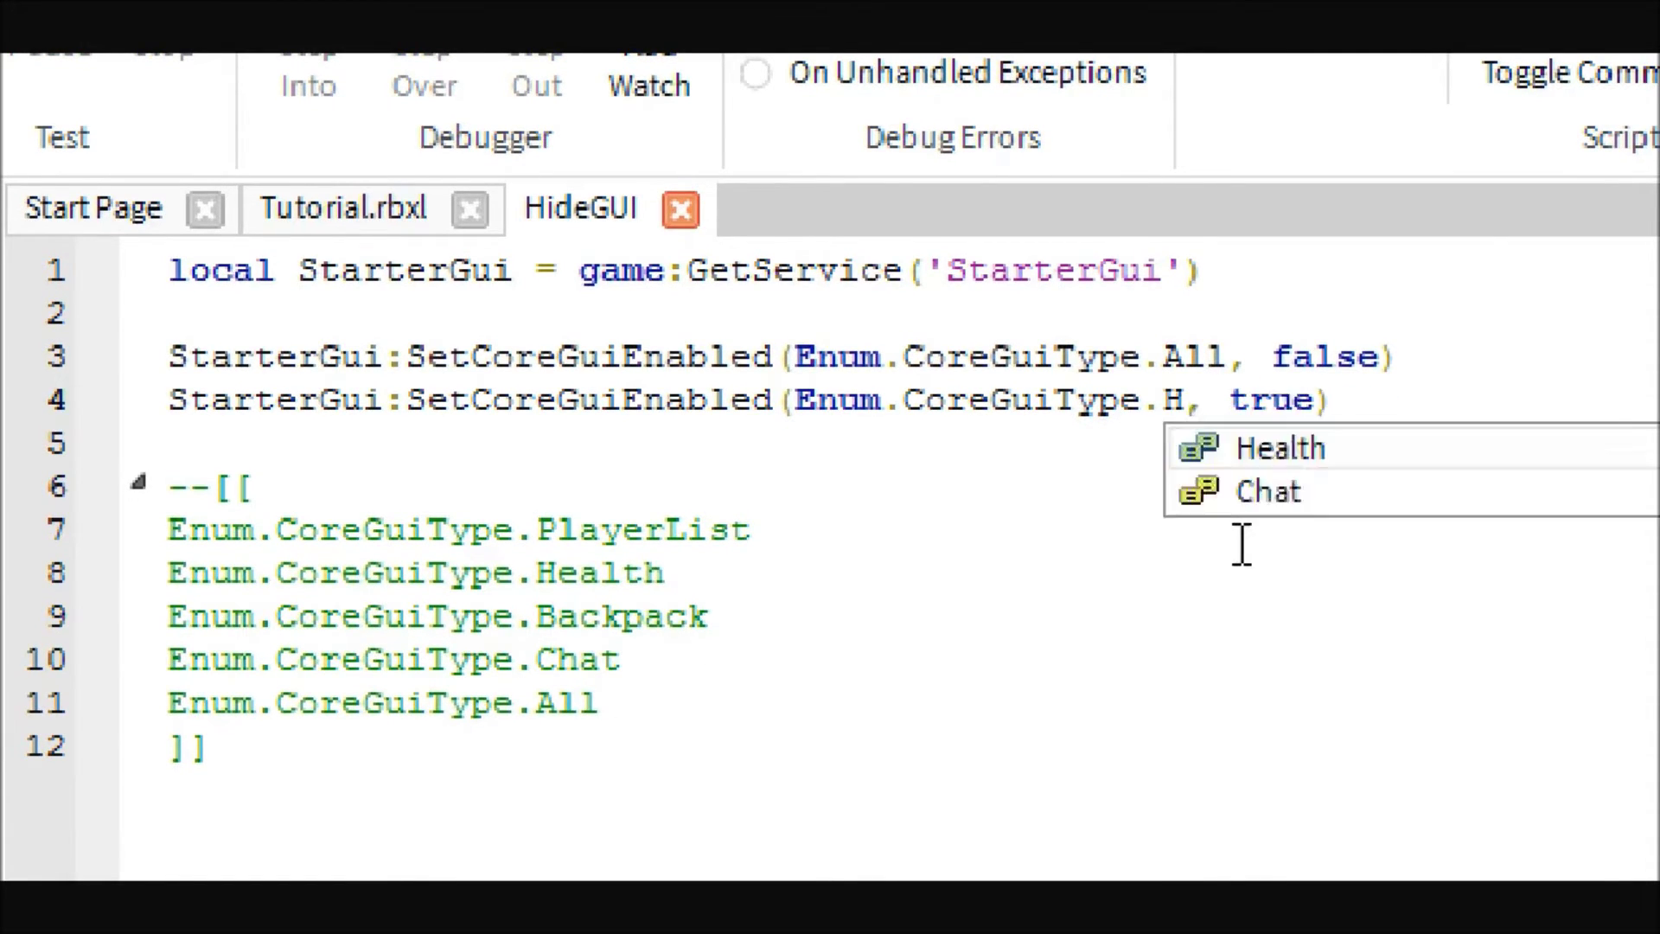
text(eath)
key(BackSpace)
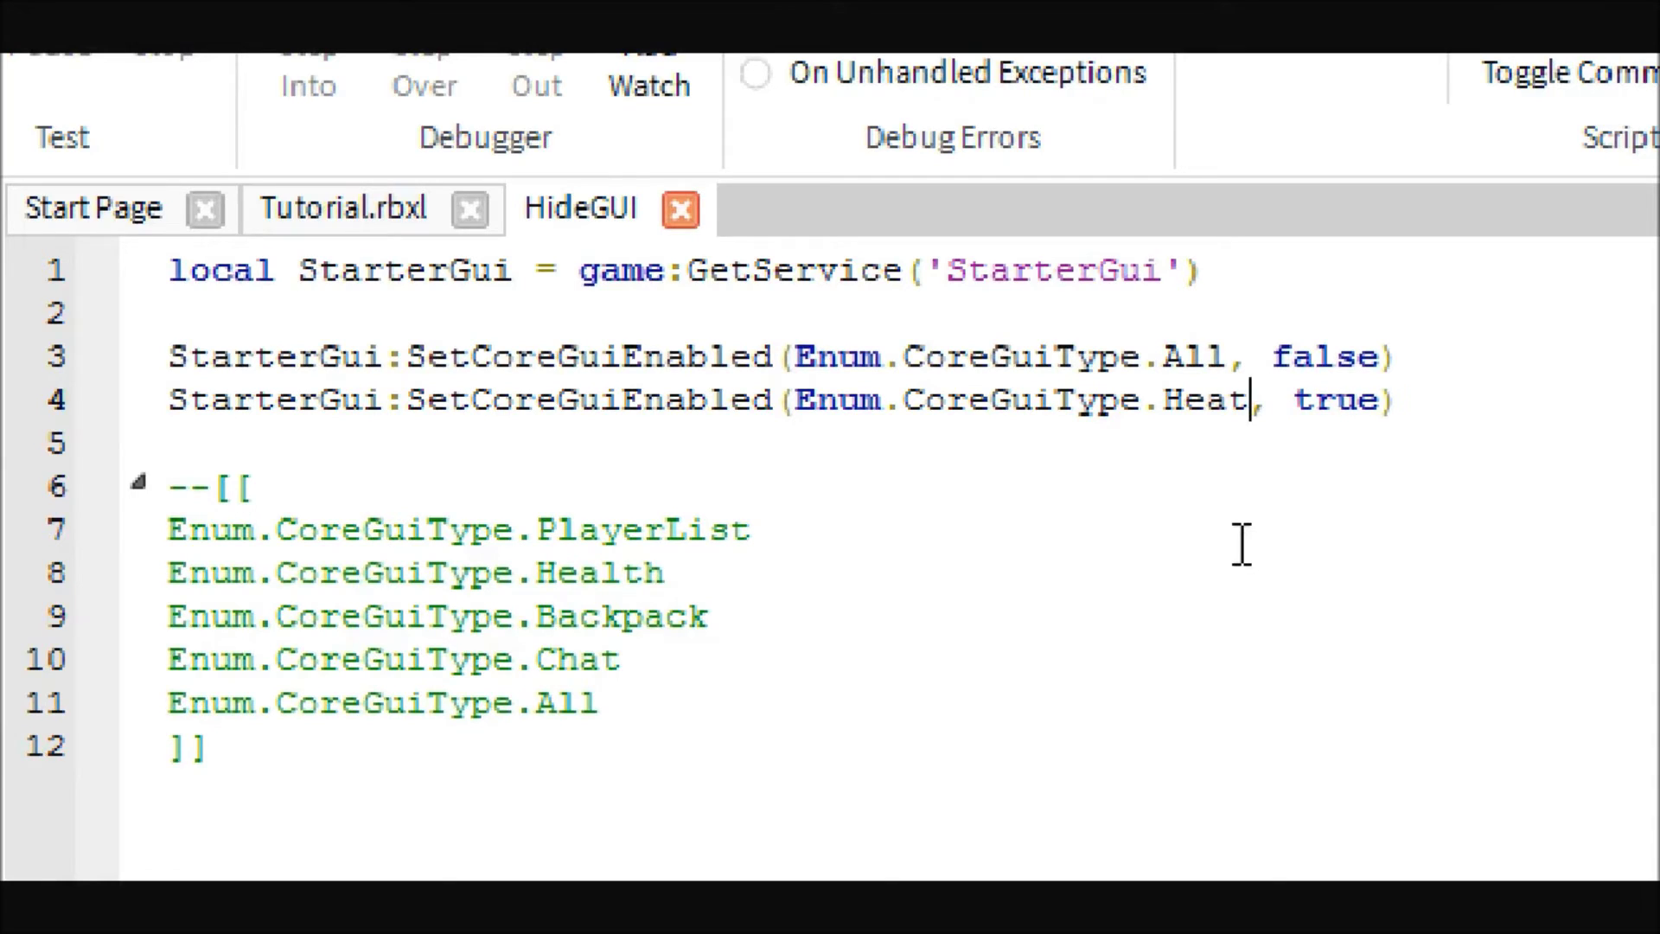
key(BackSpace)
key(BackSpace)
key(BackSpace)
key(BackSpace)
text(He)
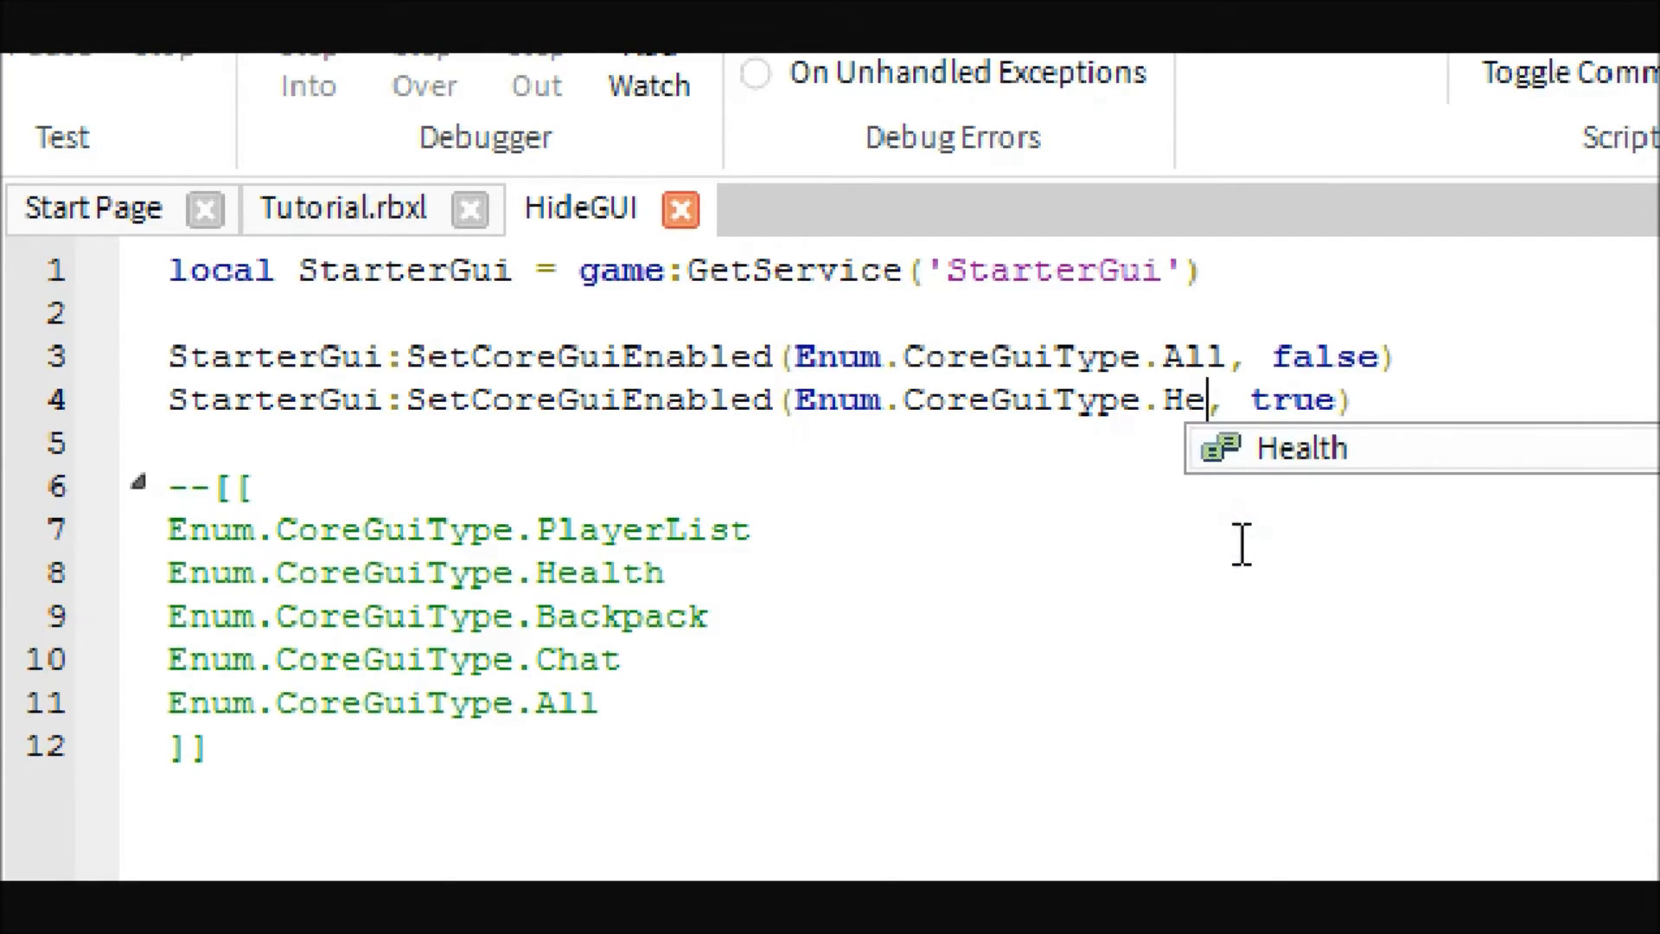
text(a)
key(Tab)
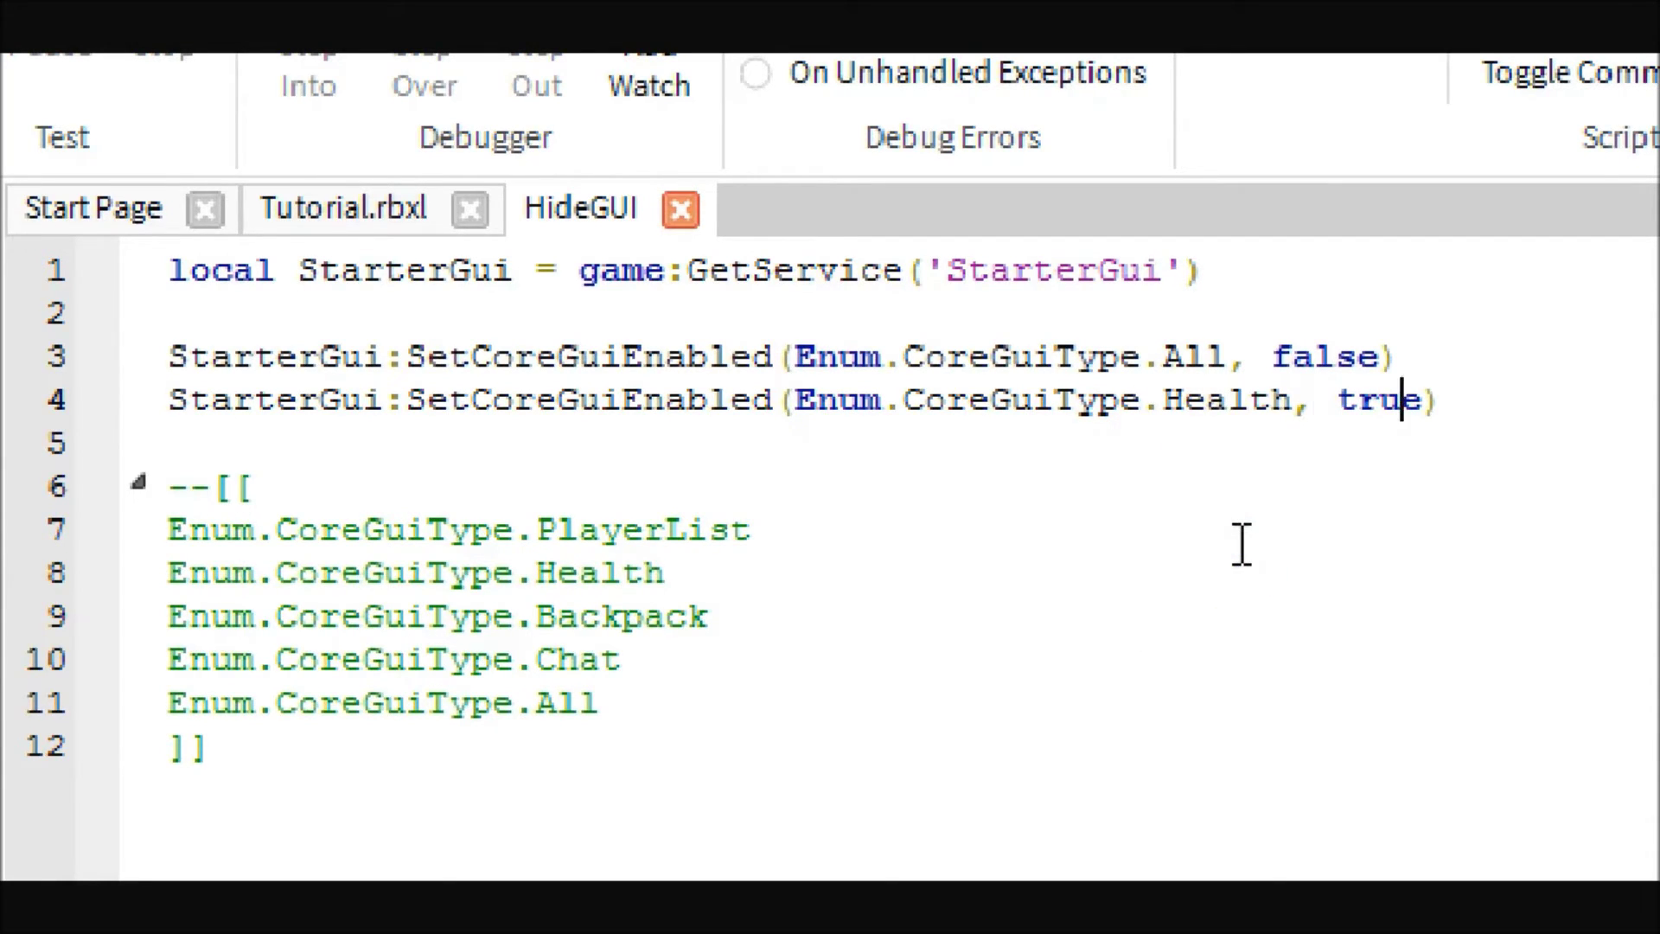
key(BackSpace)
key(BackSpace)
key(BackSpace)
key(BackSpace)
text(fa)
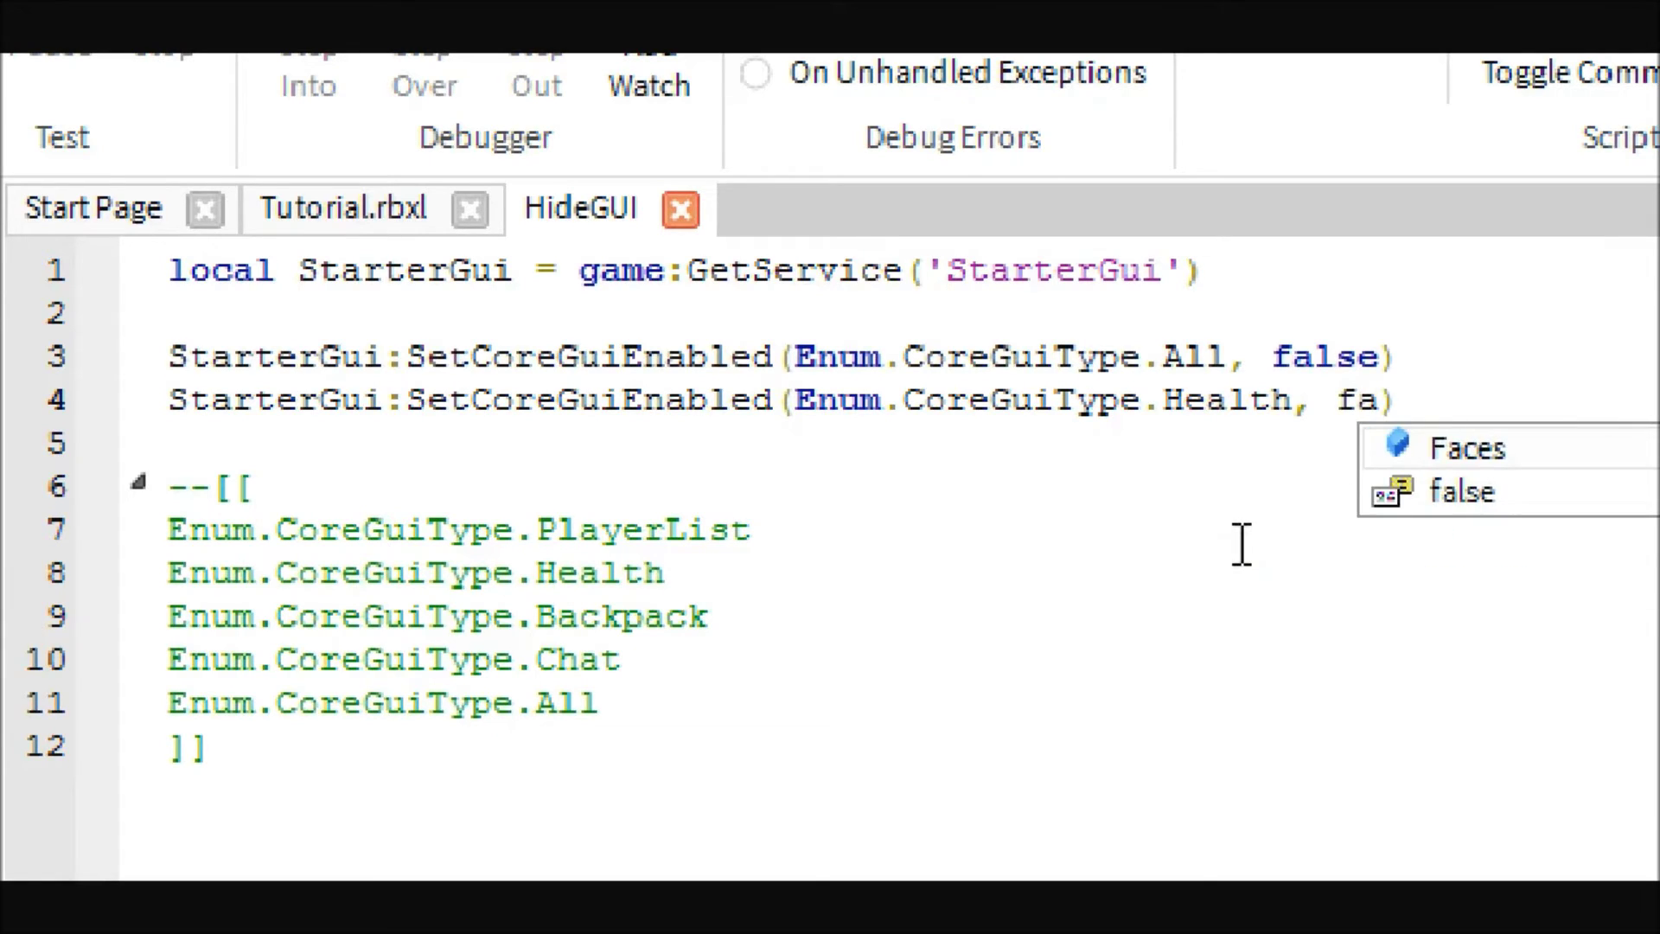
key(Tab)
key(BackSpace)
key(BackSpace)
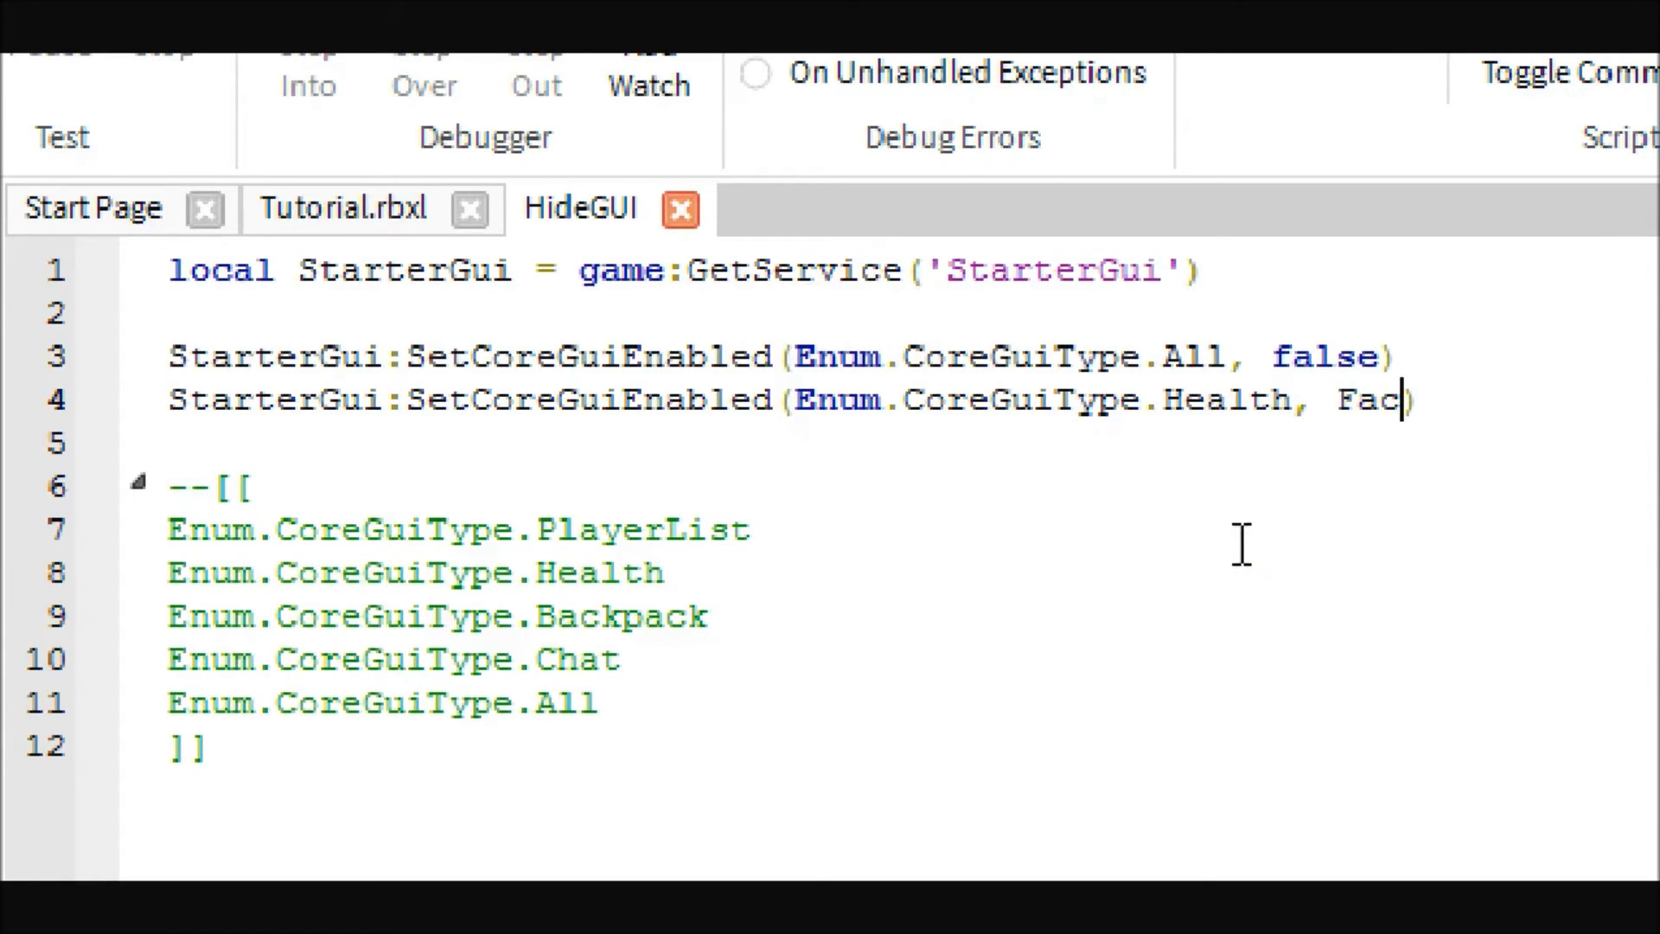
key(BackSpace)
key(BackSpace)
key(BackSpace)
text(fal)
key(Tab)
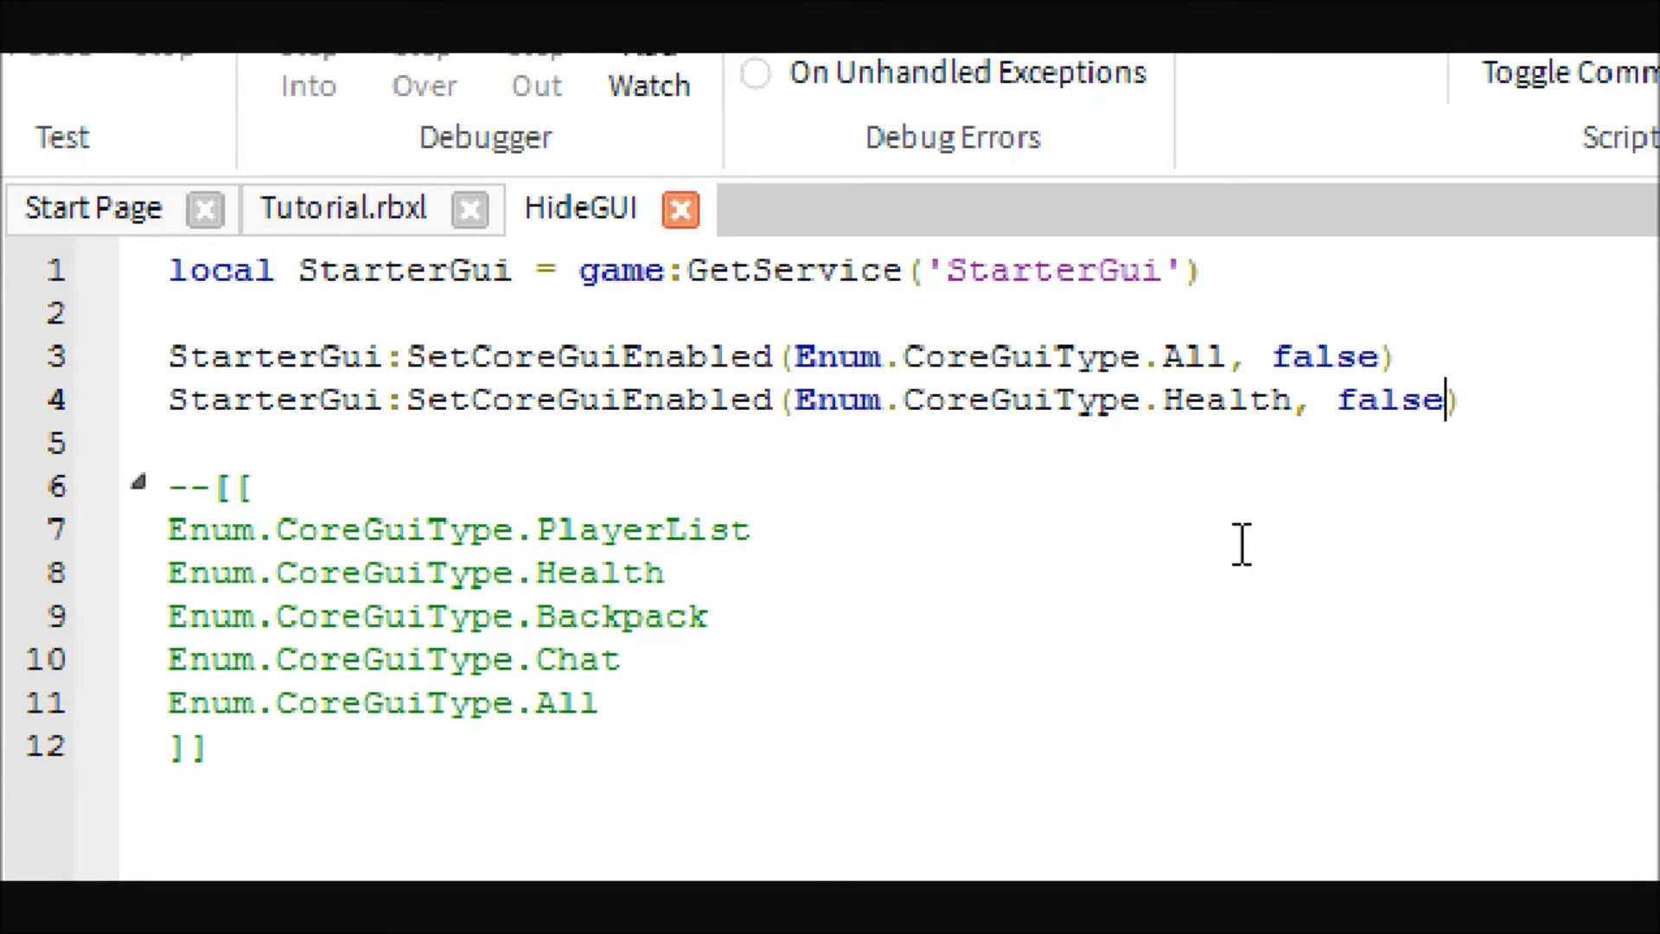
drag(1398, 360, 749, 364)
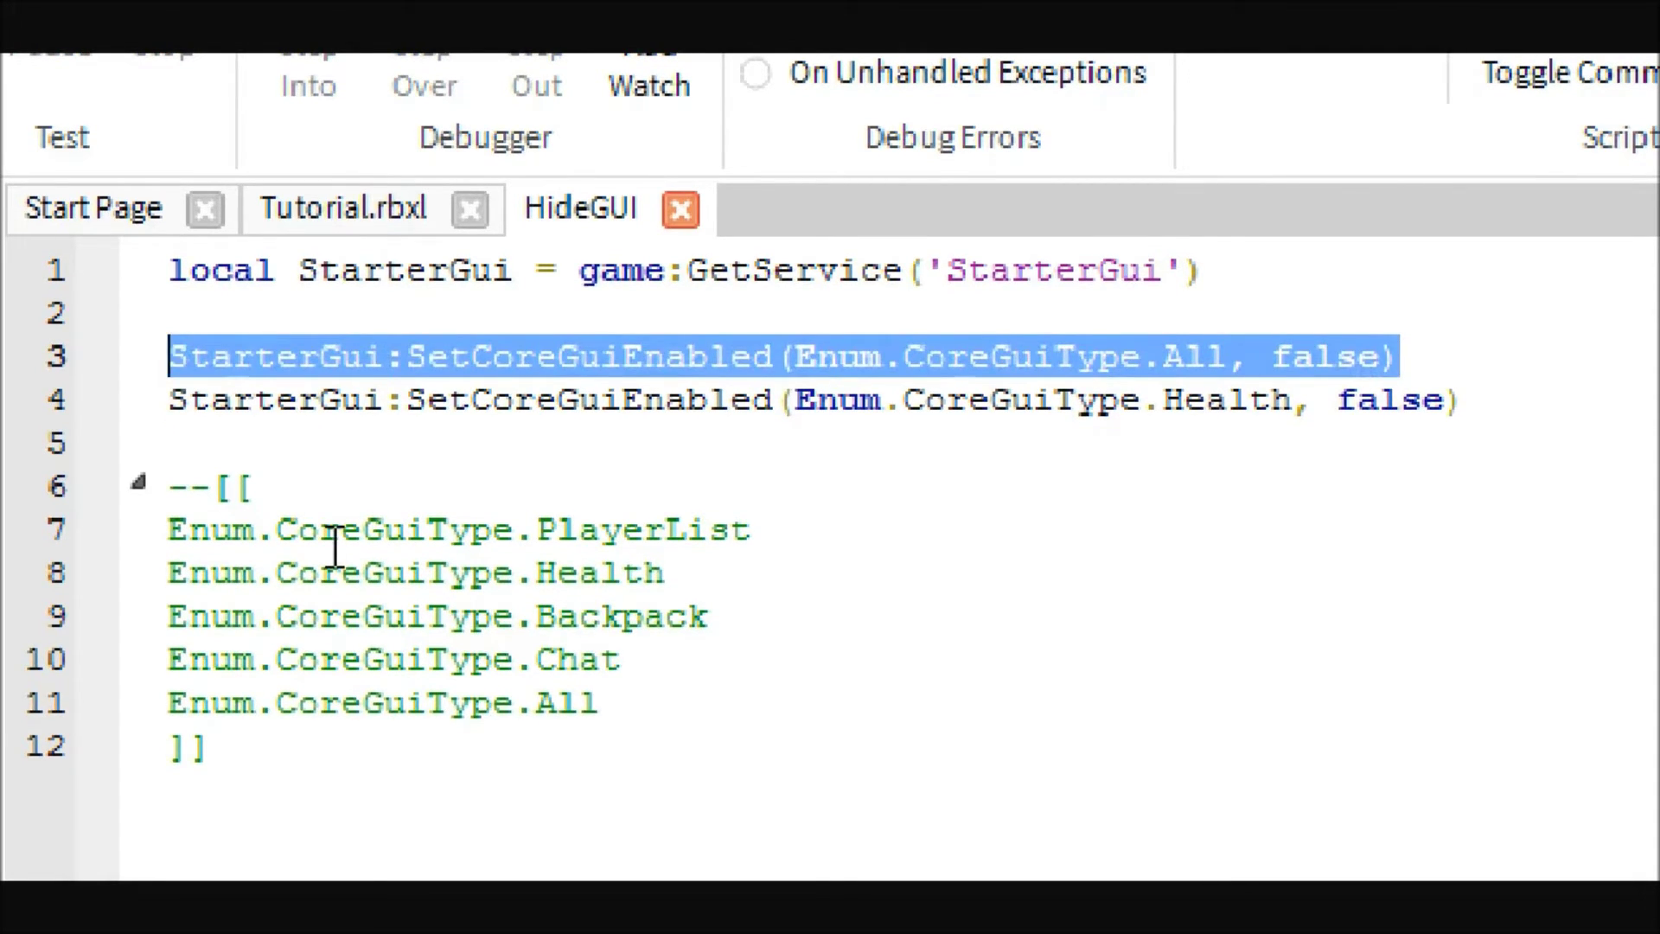
key(BackSpace)
key(BackSpace)
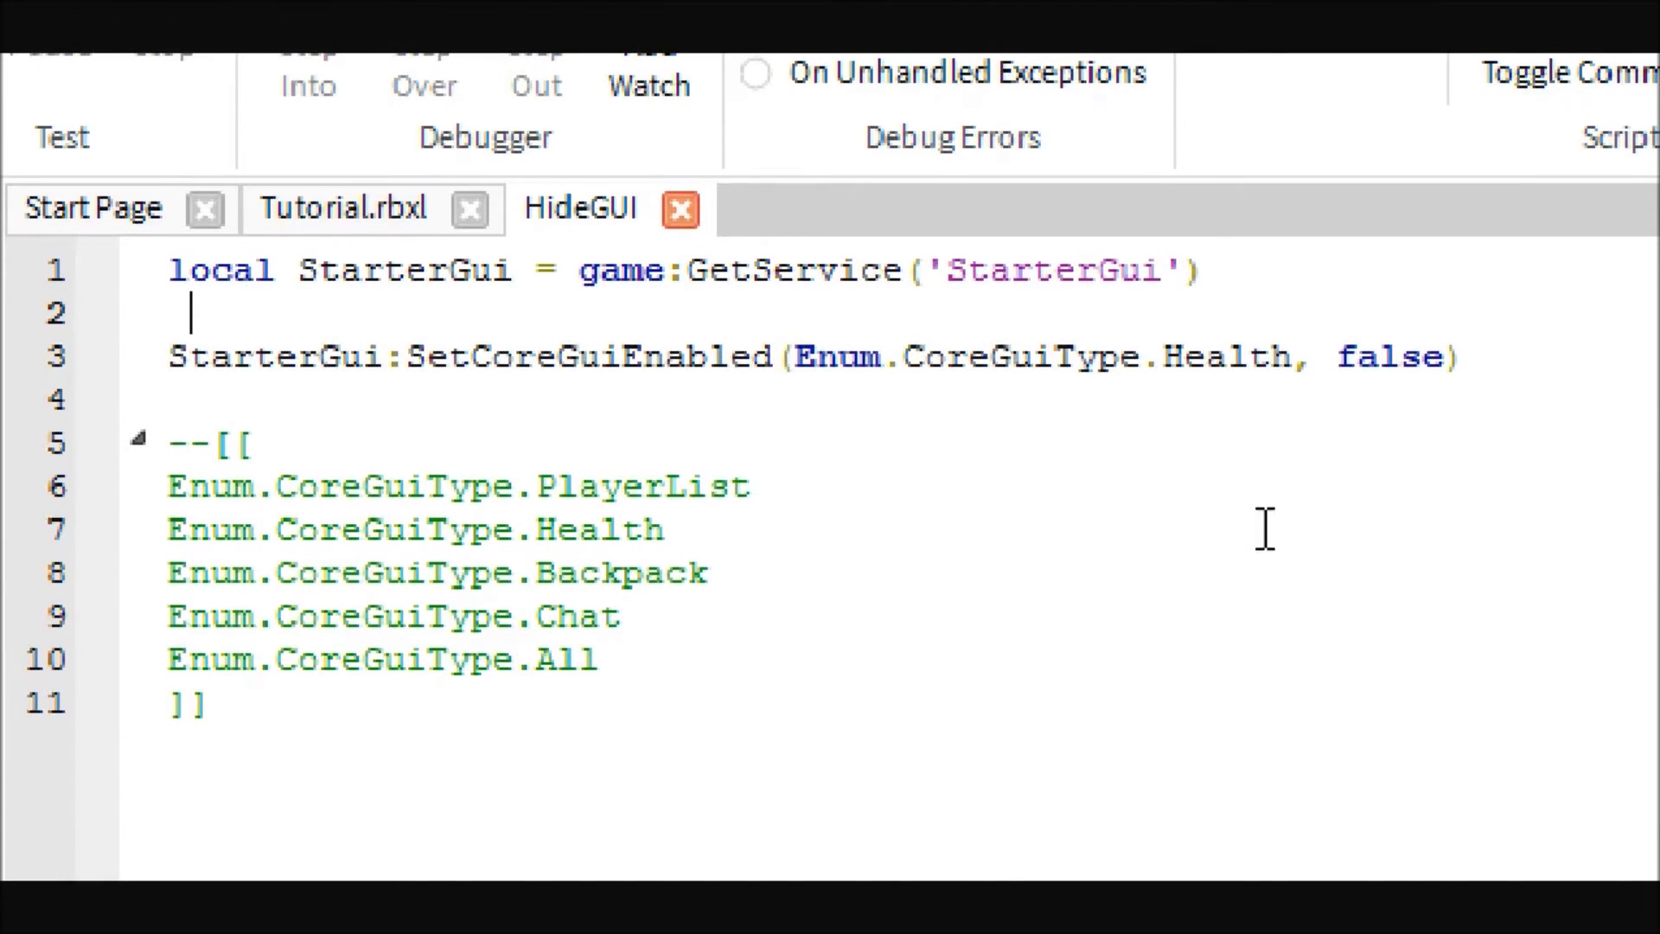
click(680, 211)
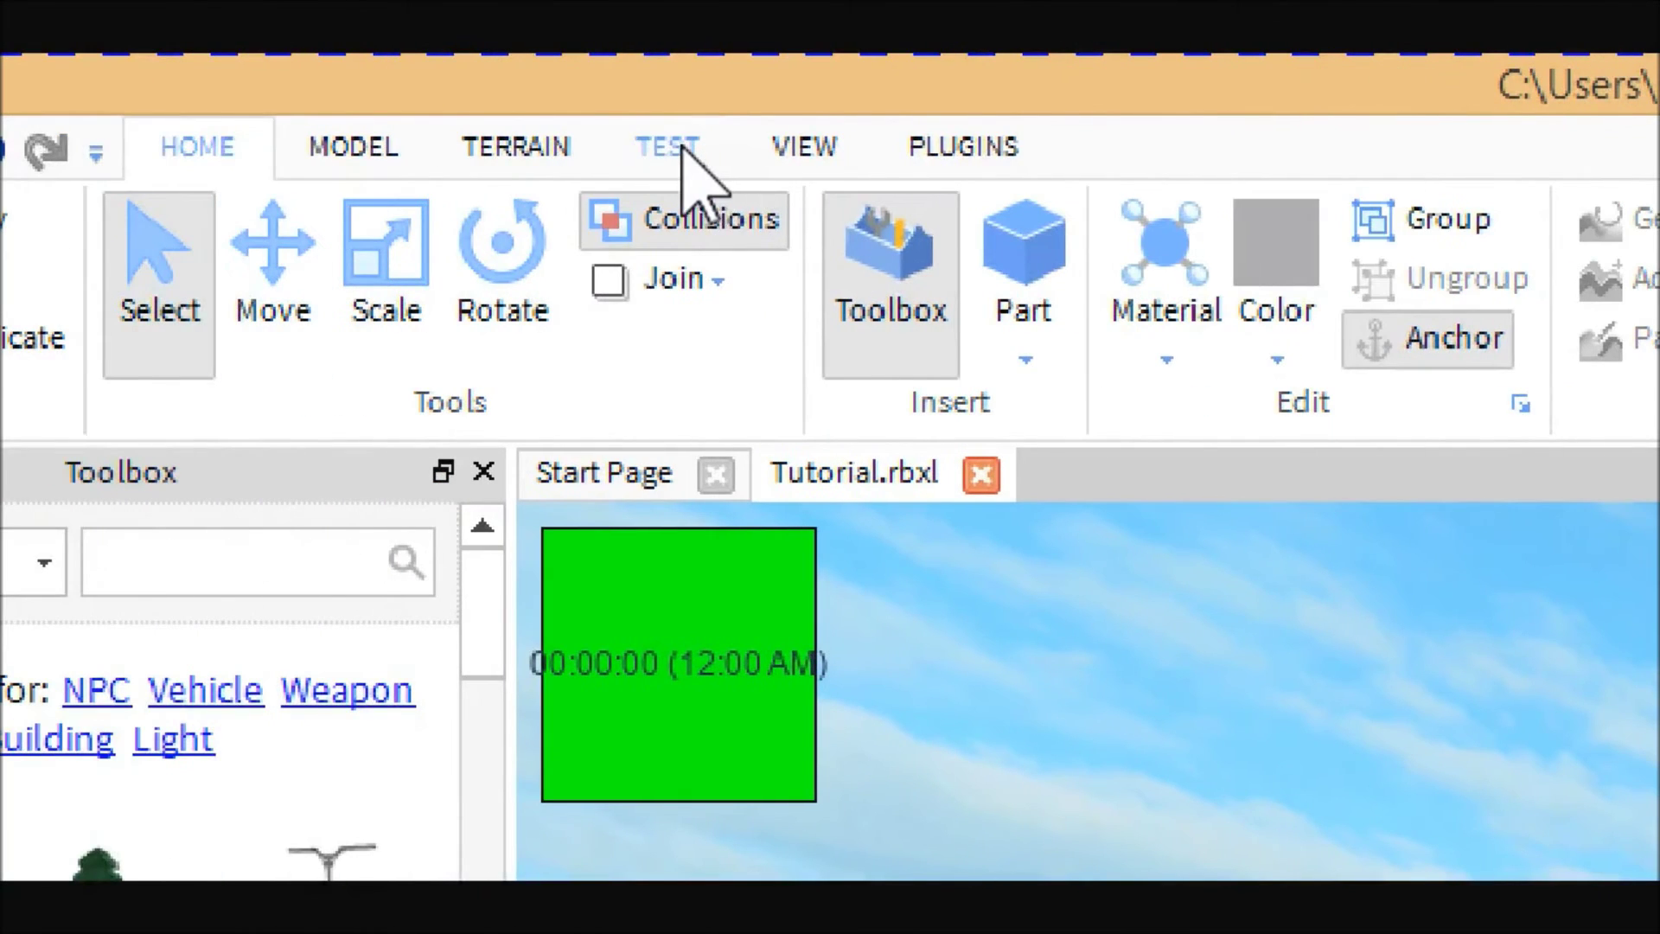
Start a local test server with 2 Players
click(668, 147)
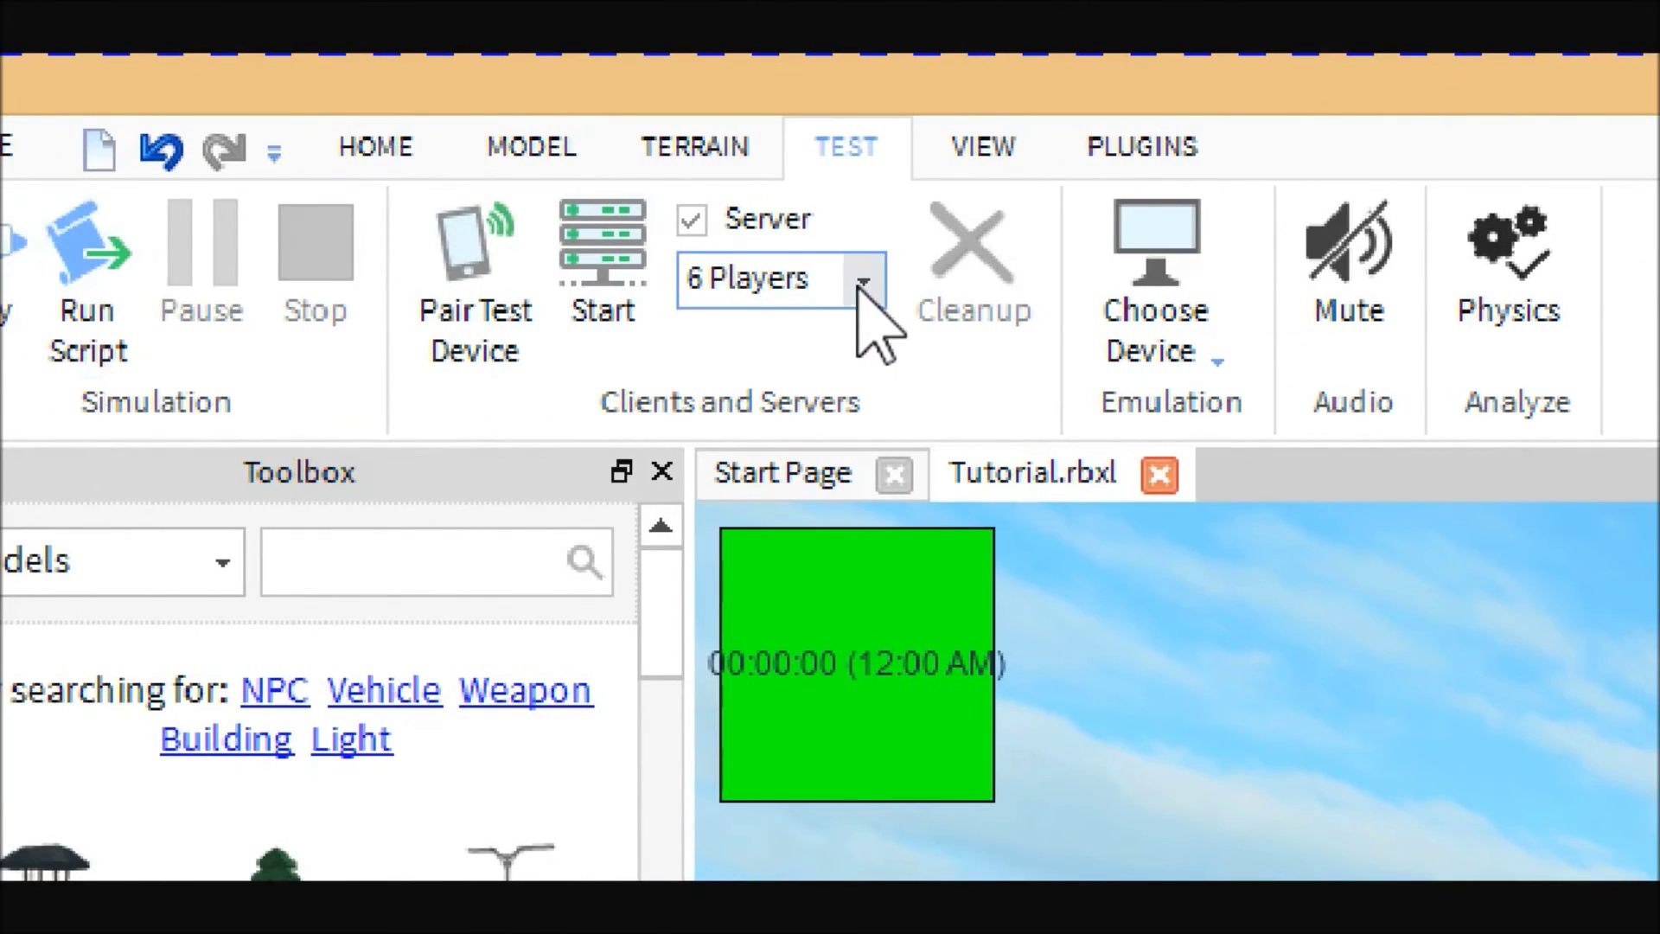
click(862, 288)
click(815, 412)
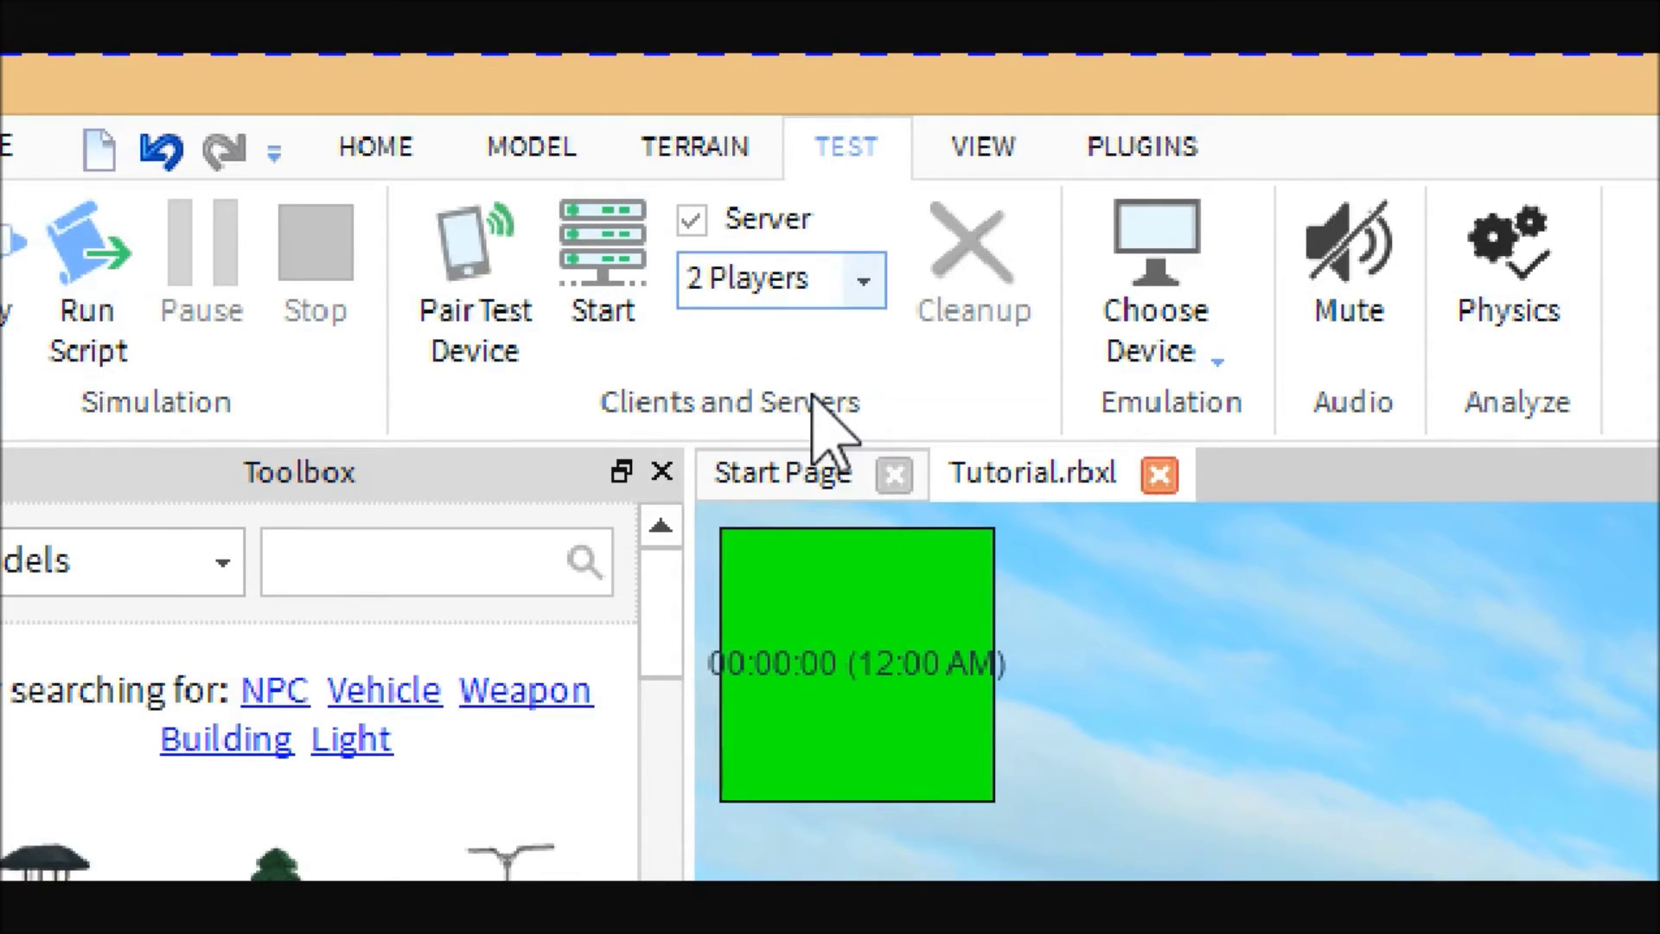
click(610, 268)
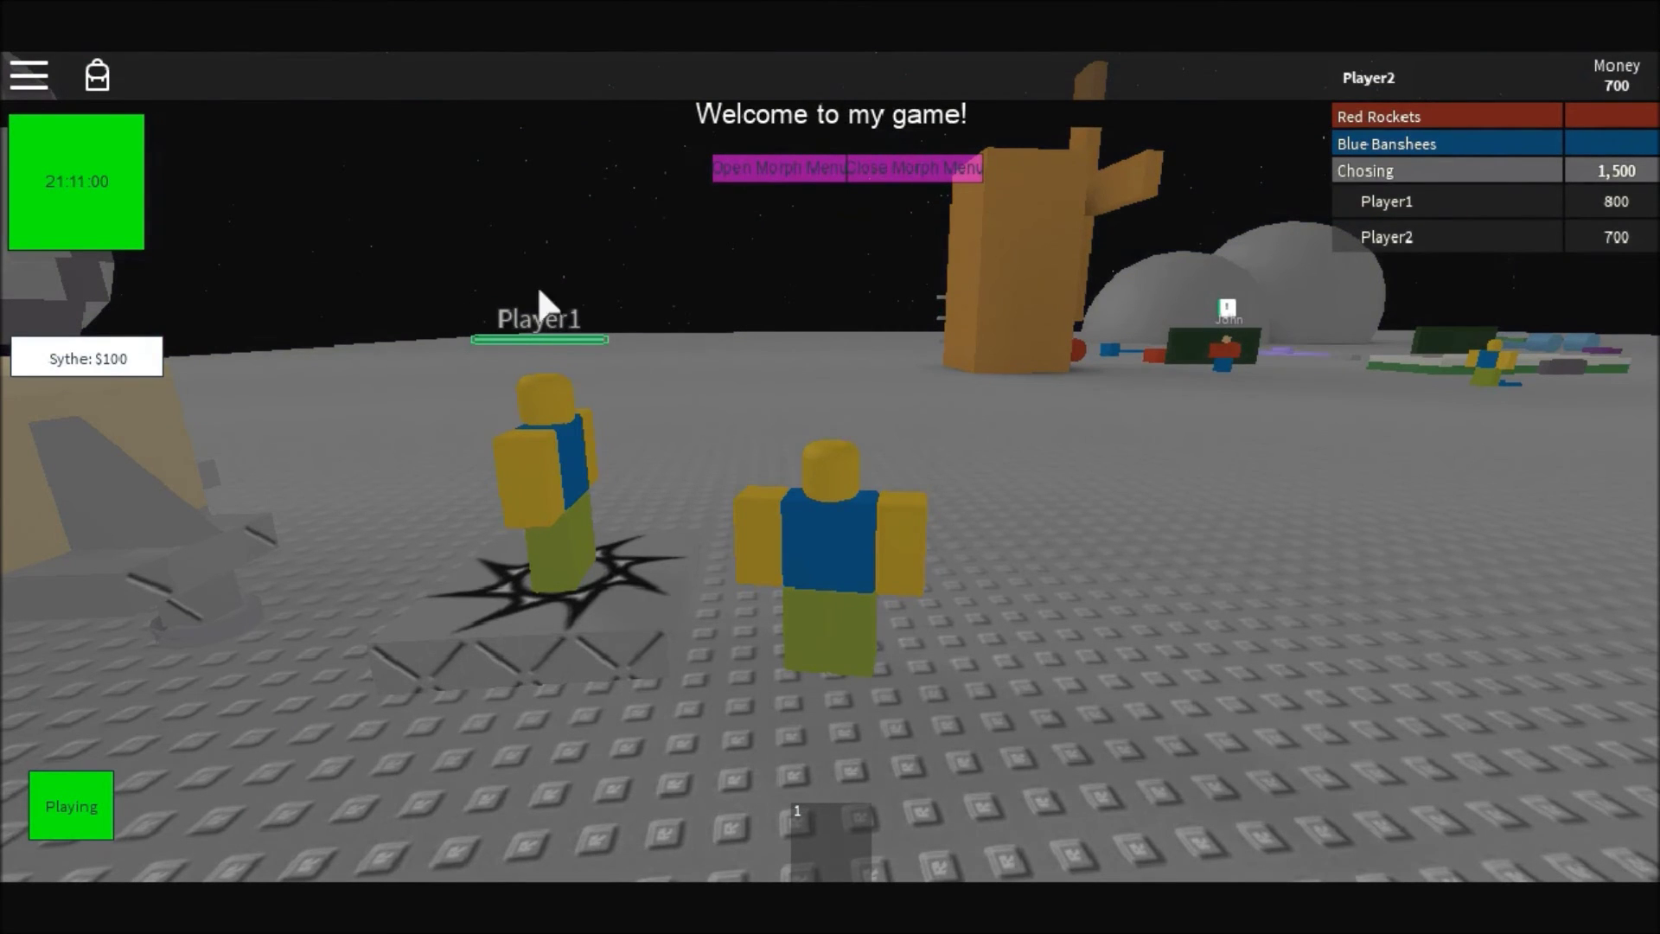
Walk Player2 up the wooden structure and along the plank onto the morph pad
key(w)
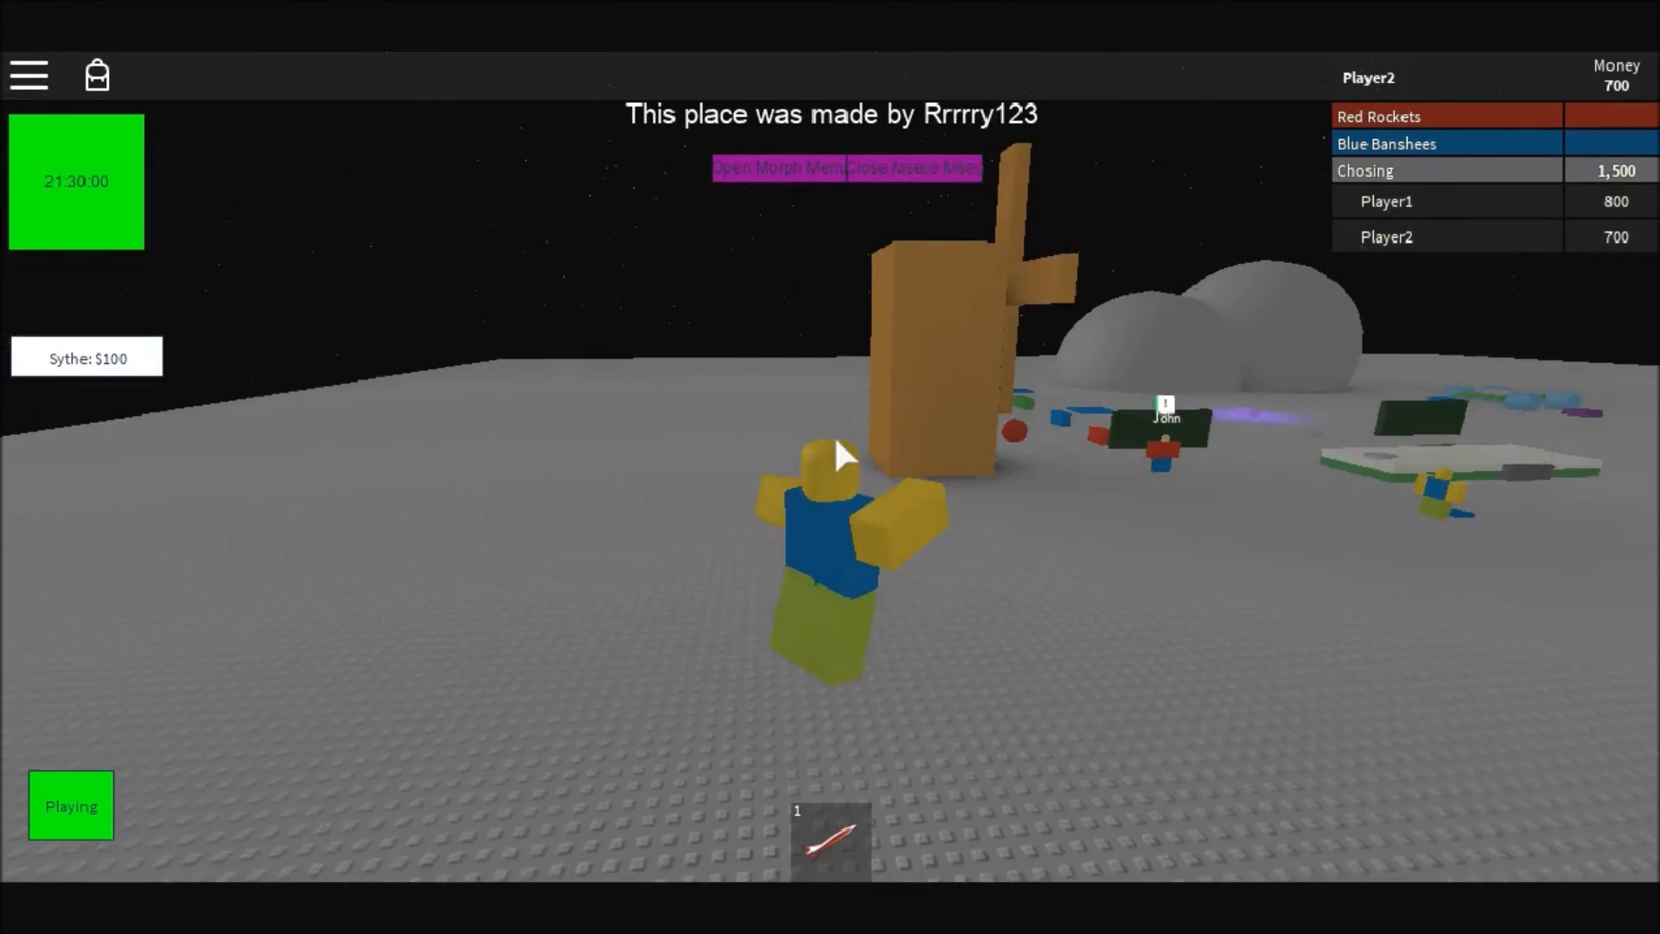
key(w)
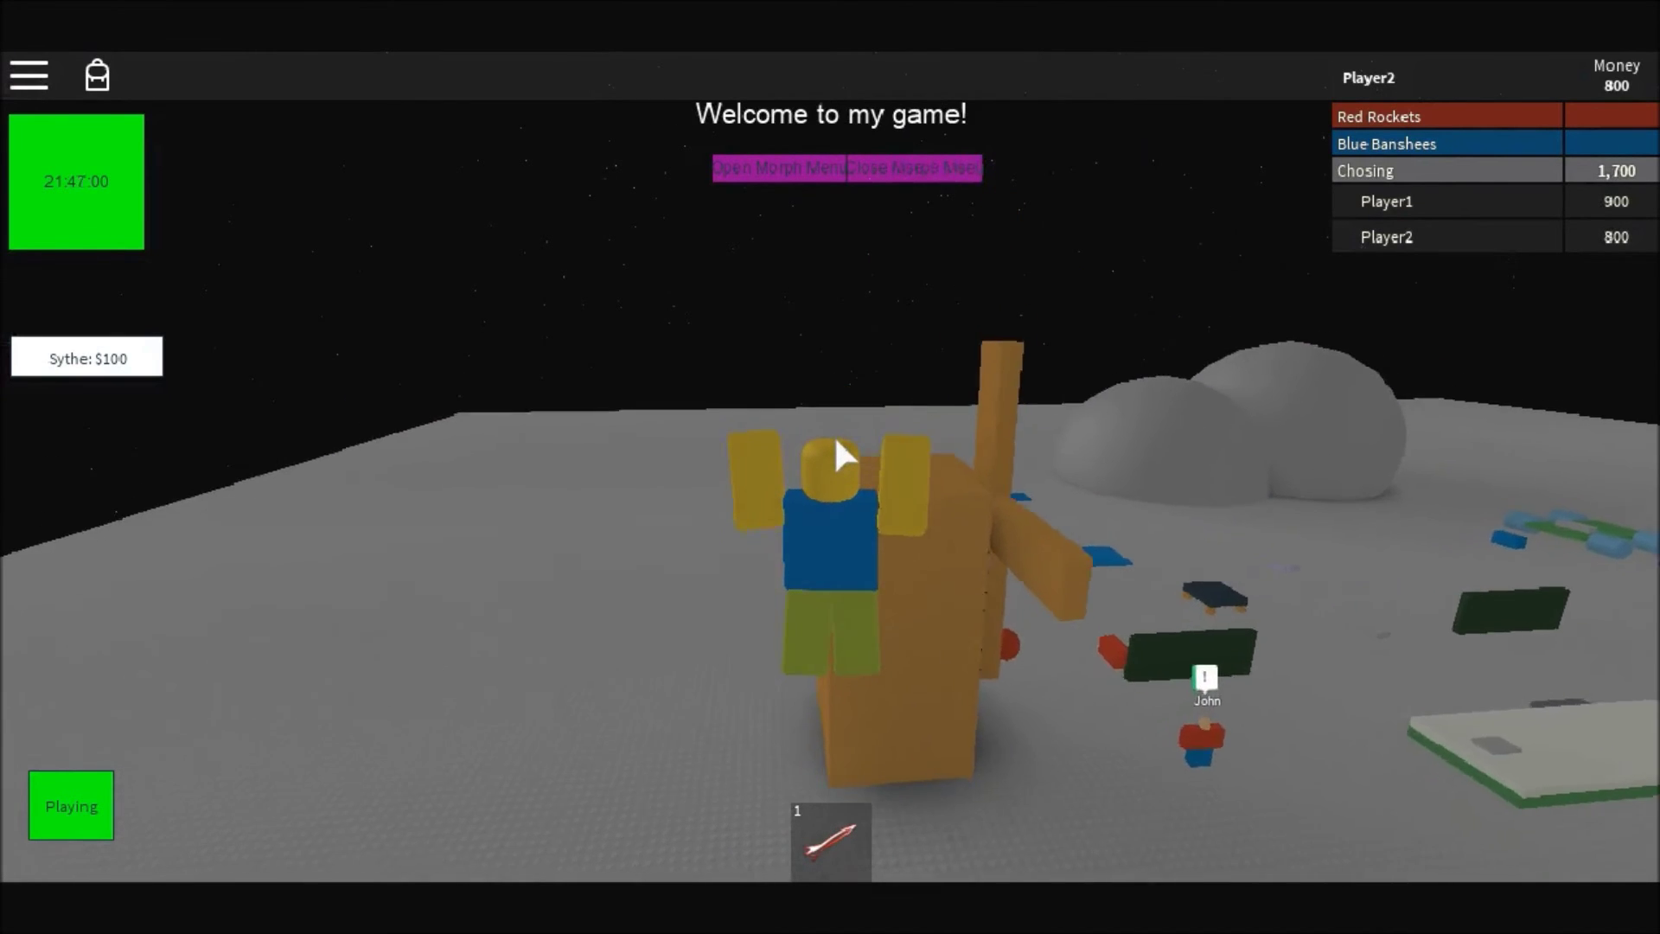
key(w)
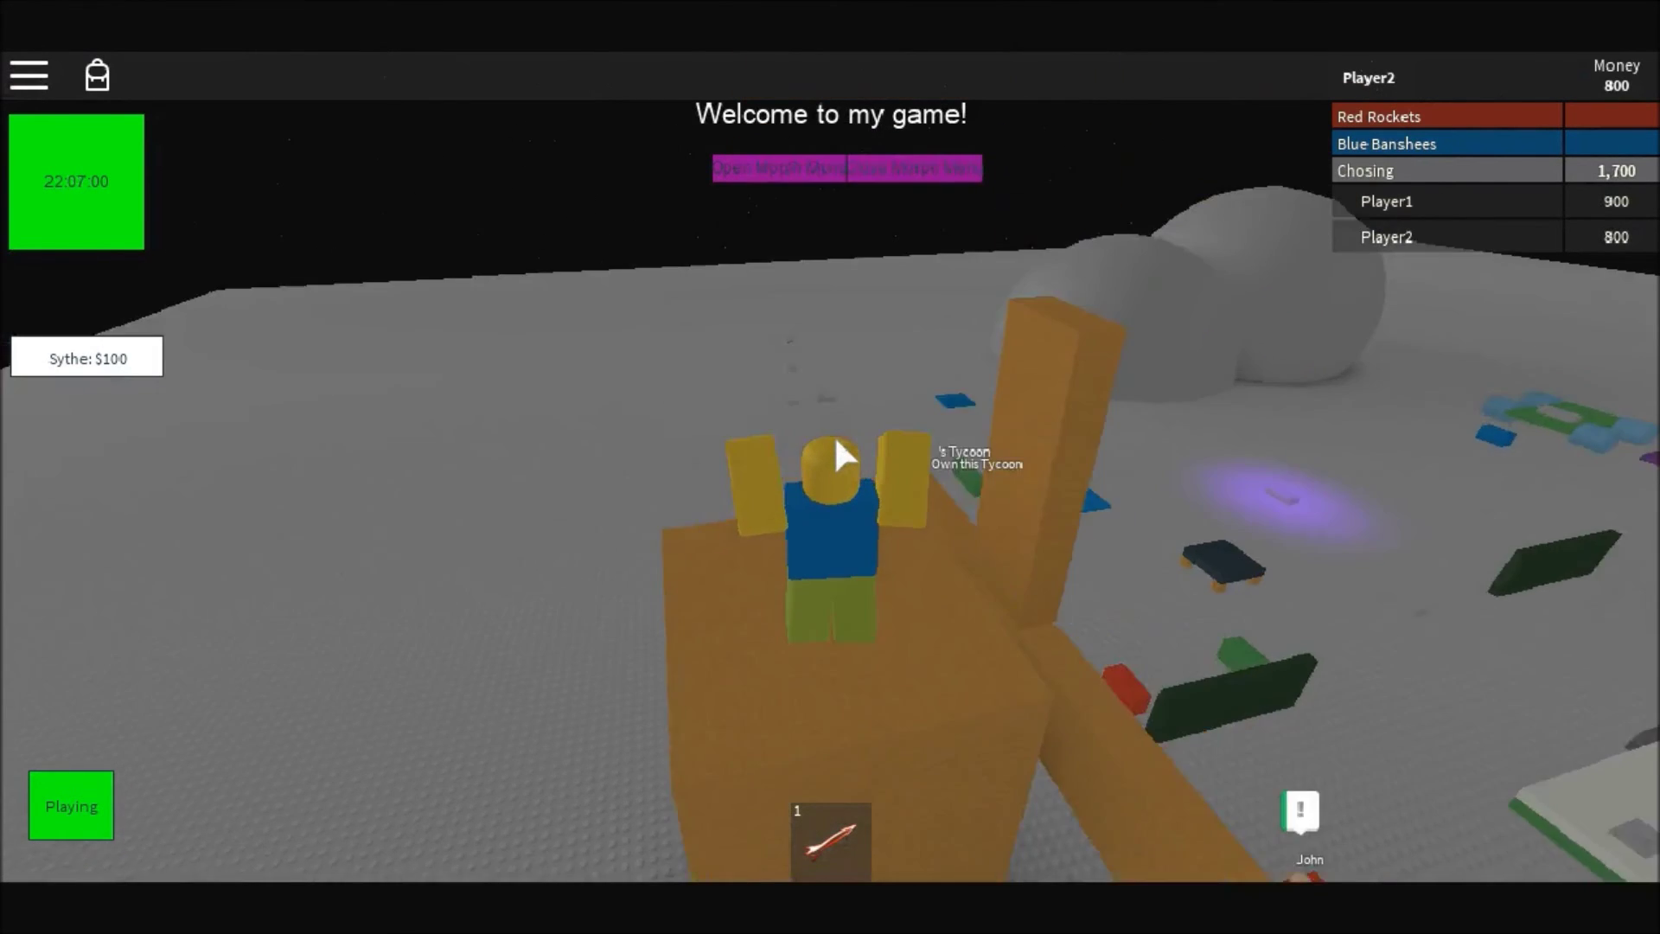
key(Right)
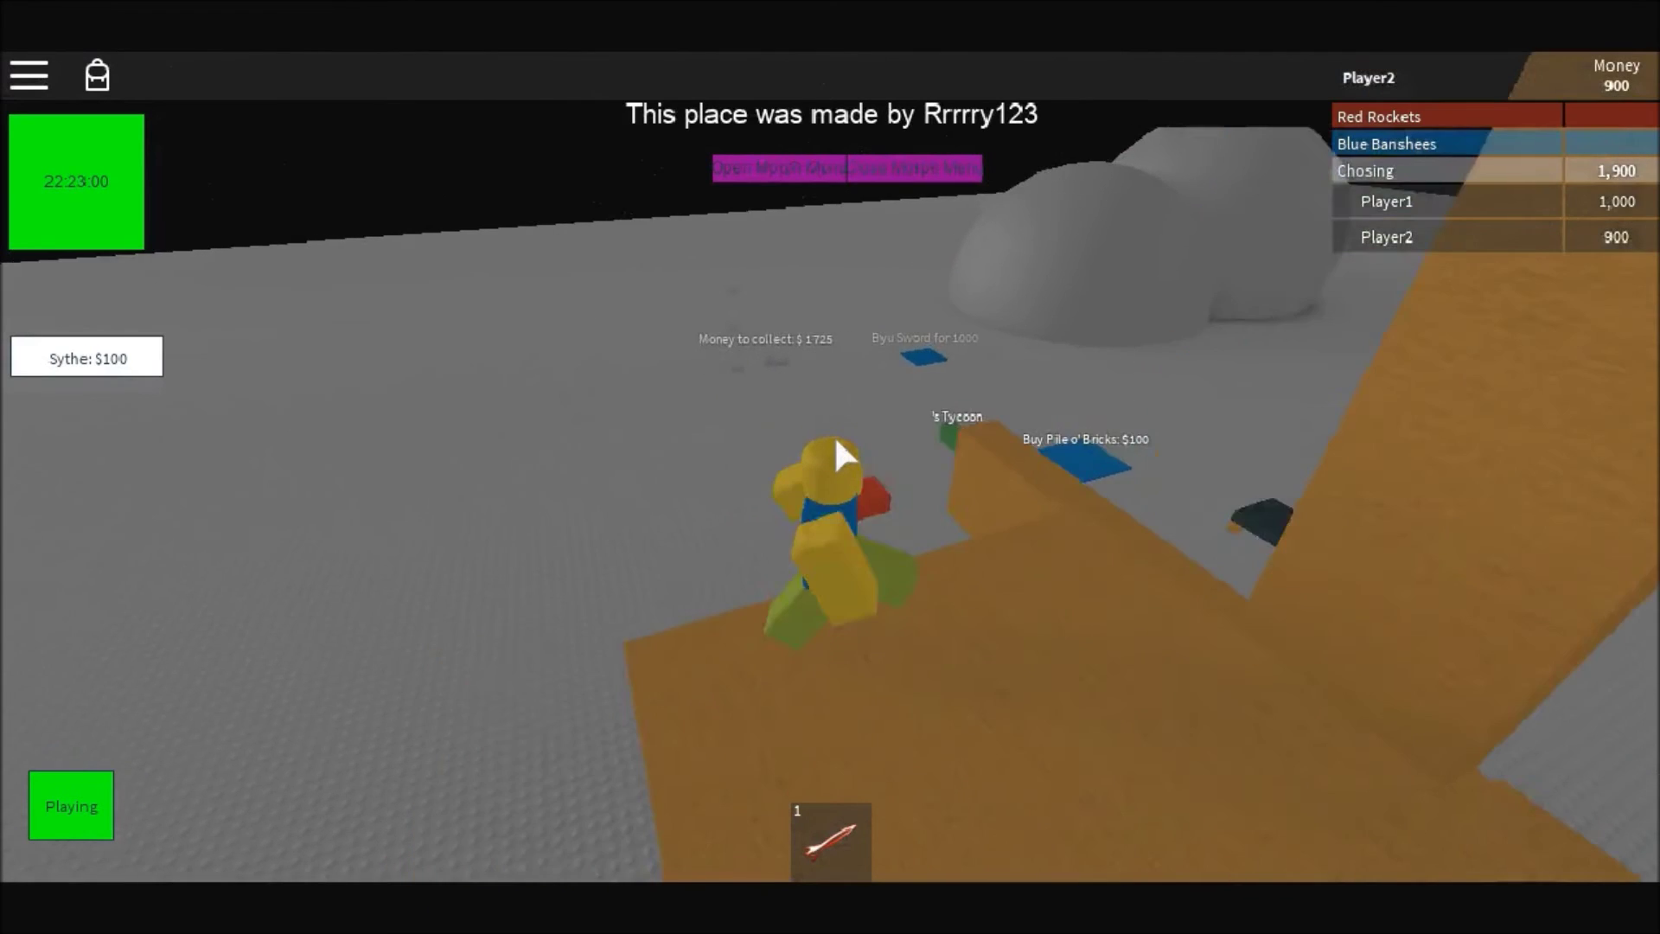
key(w)
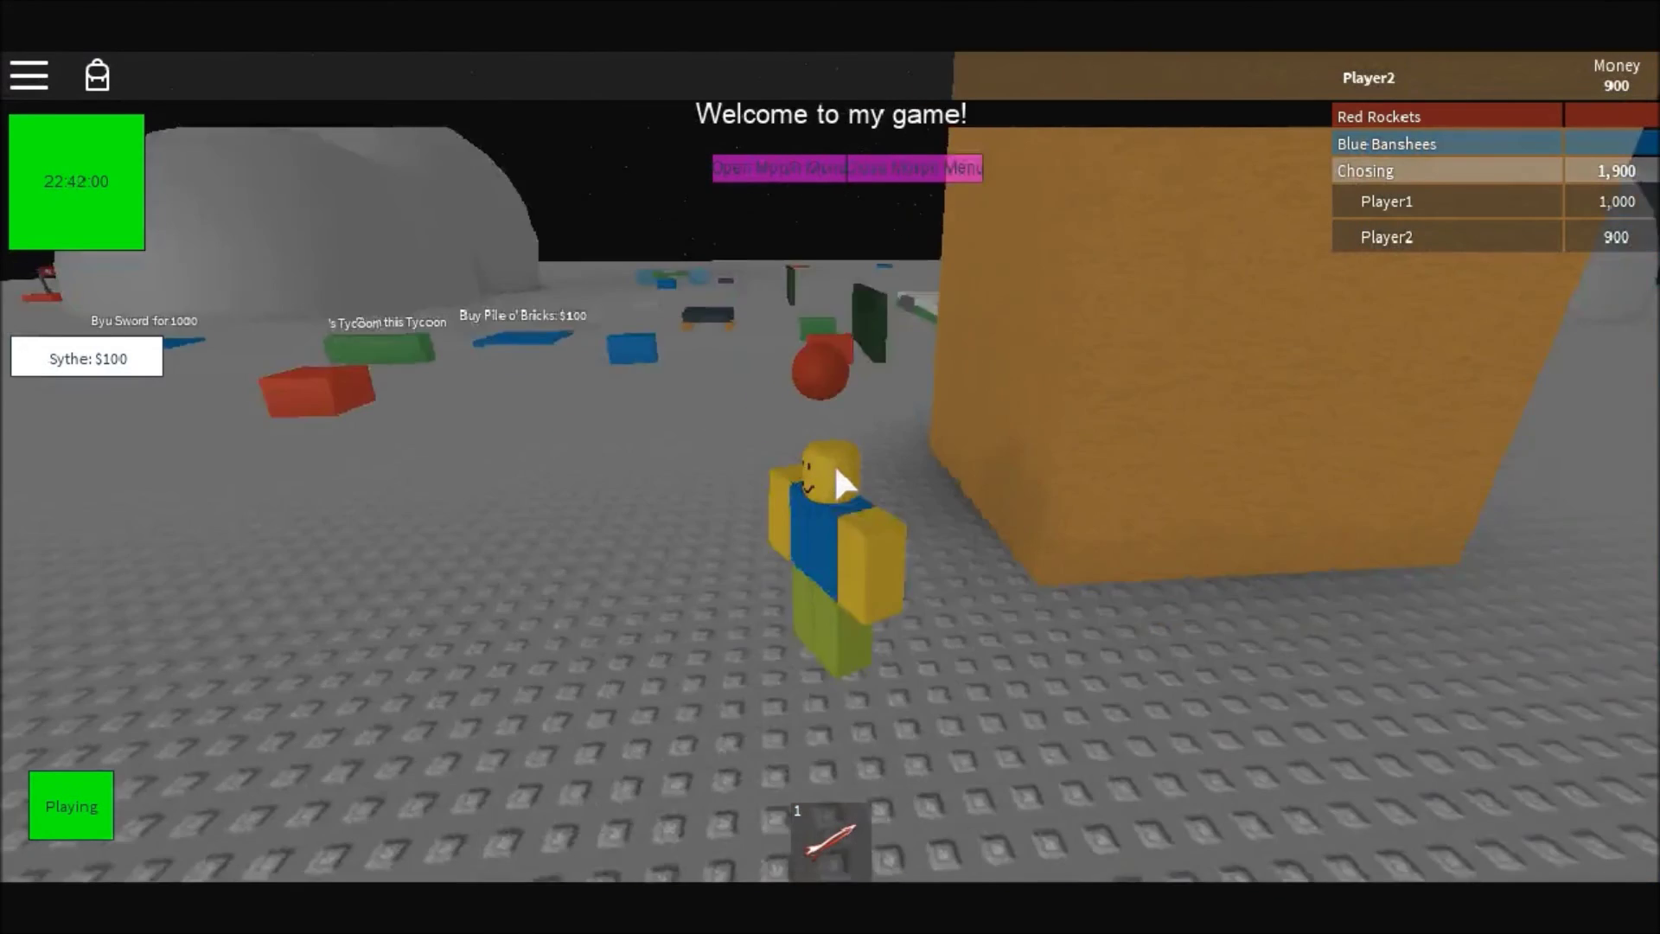
key(w)
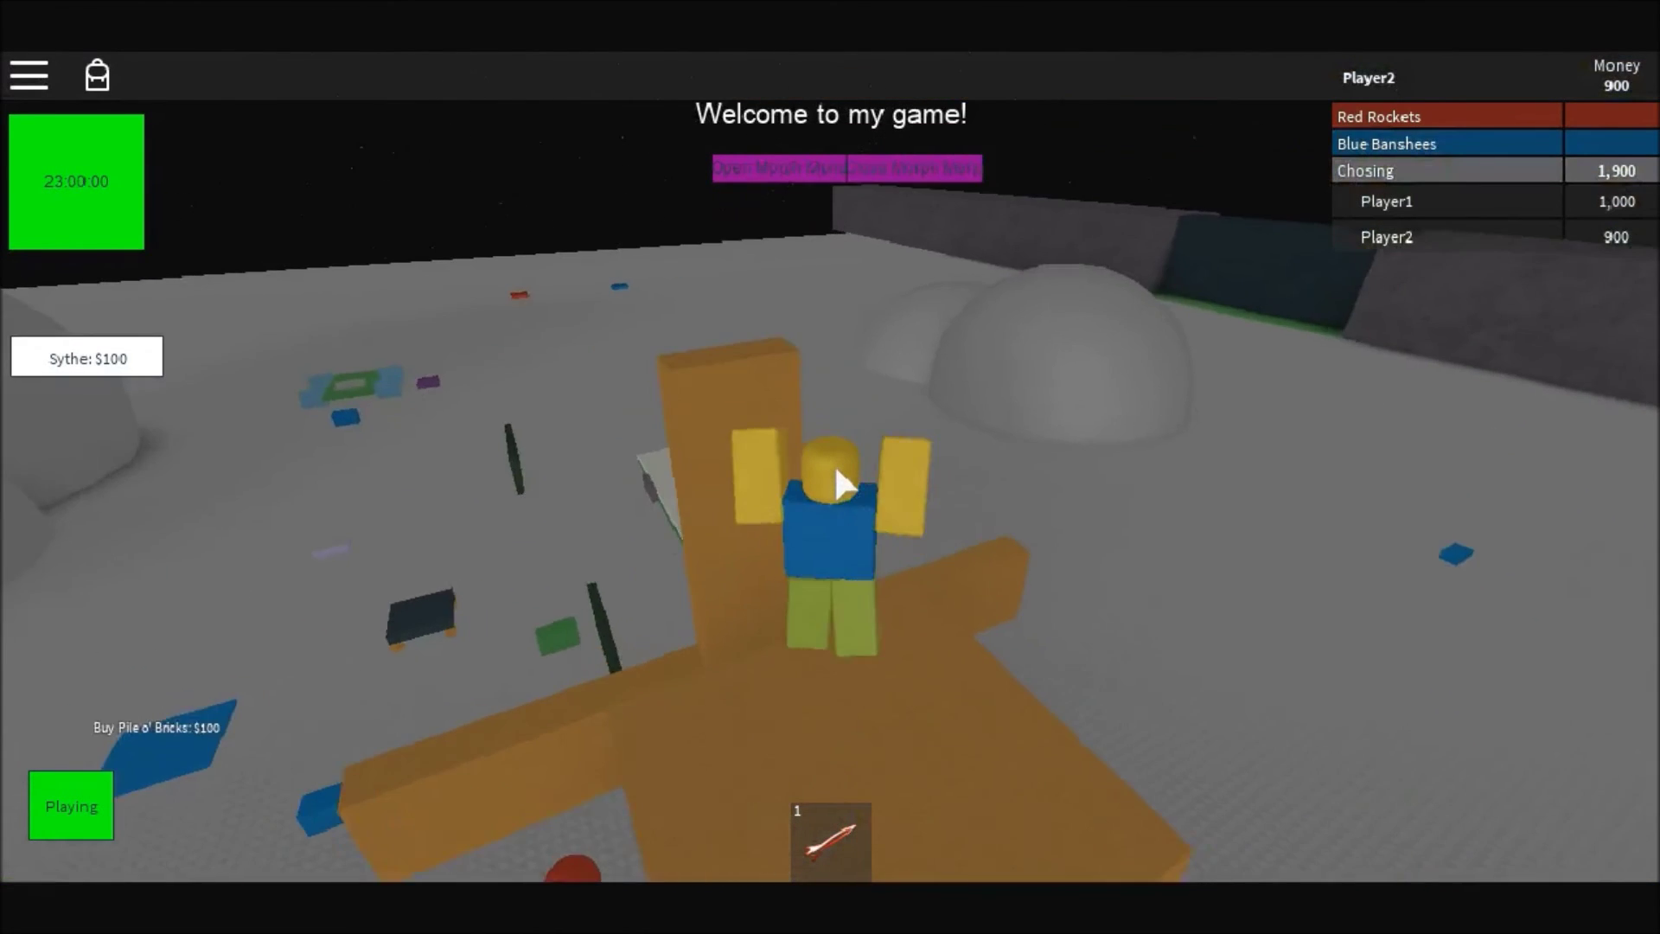
key(w)
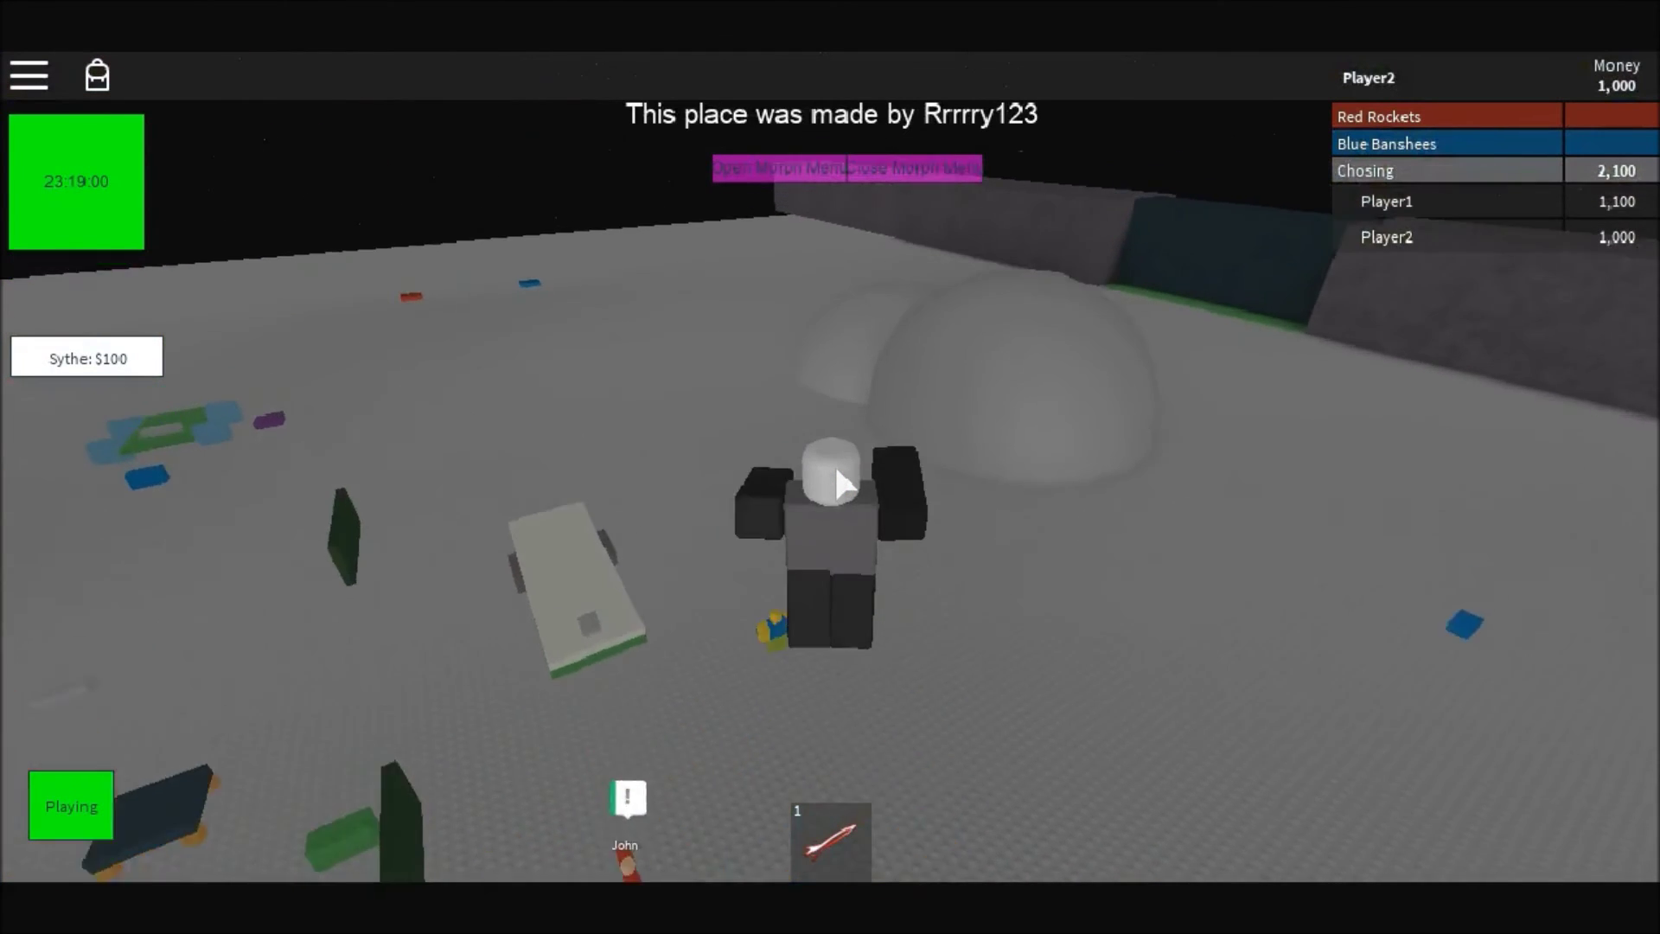
Orbit the camera and run toward the lander to bring Player1 into view
right_drag(837, 483, 870, 492)
key(w)
key(a)
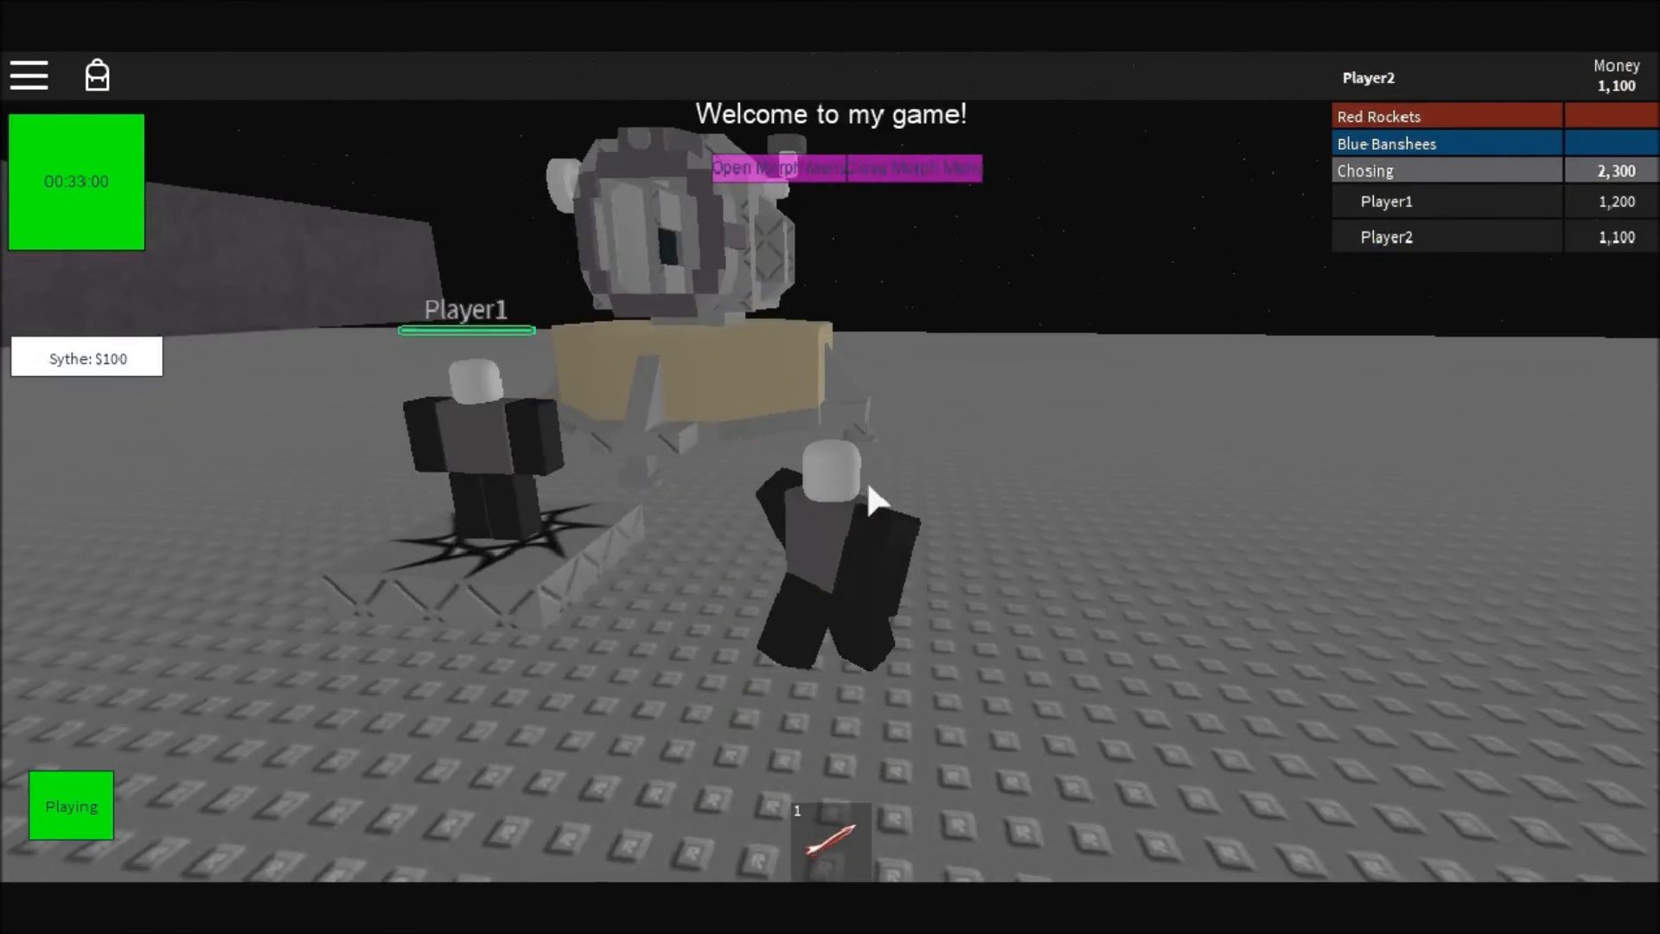
mouse_move(871, 502)
right_down()
mouse_move(886, 535)
mouse_move(873, 507)
right_up()
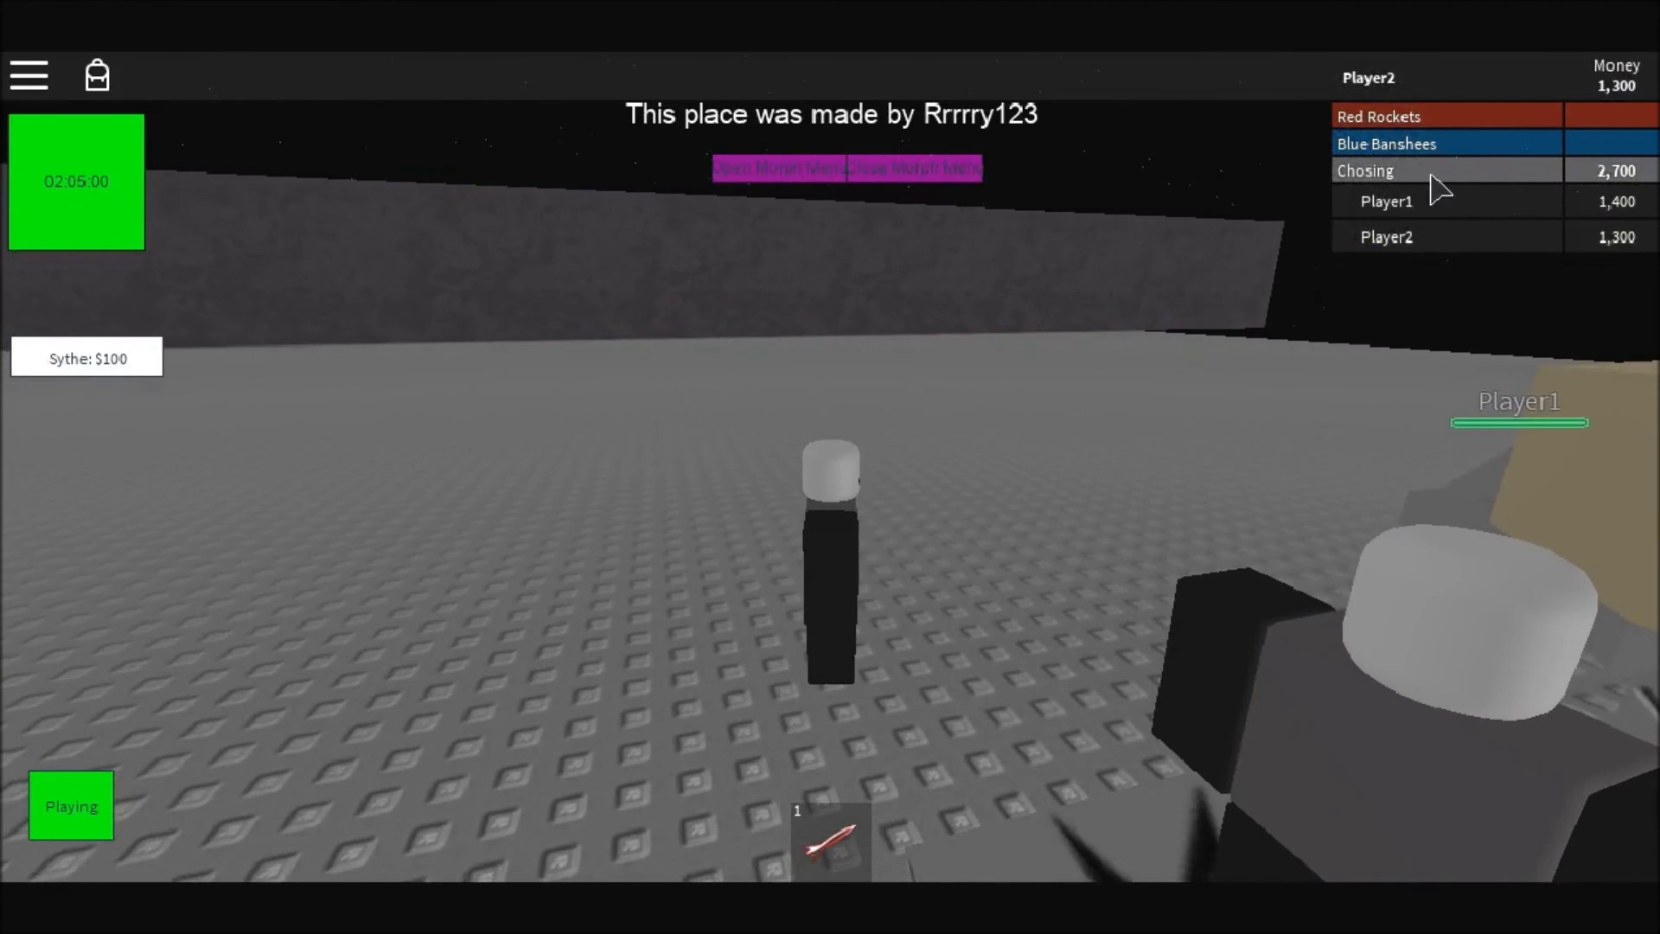
key(s)
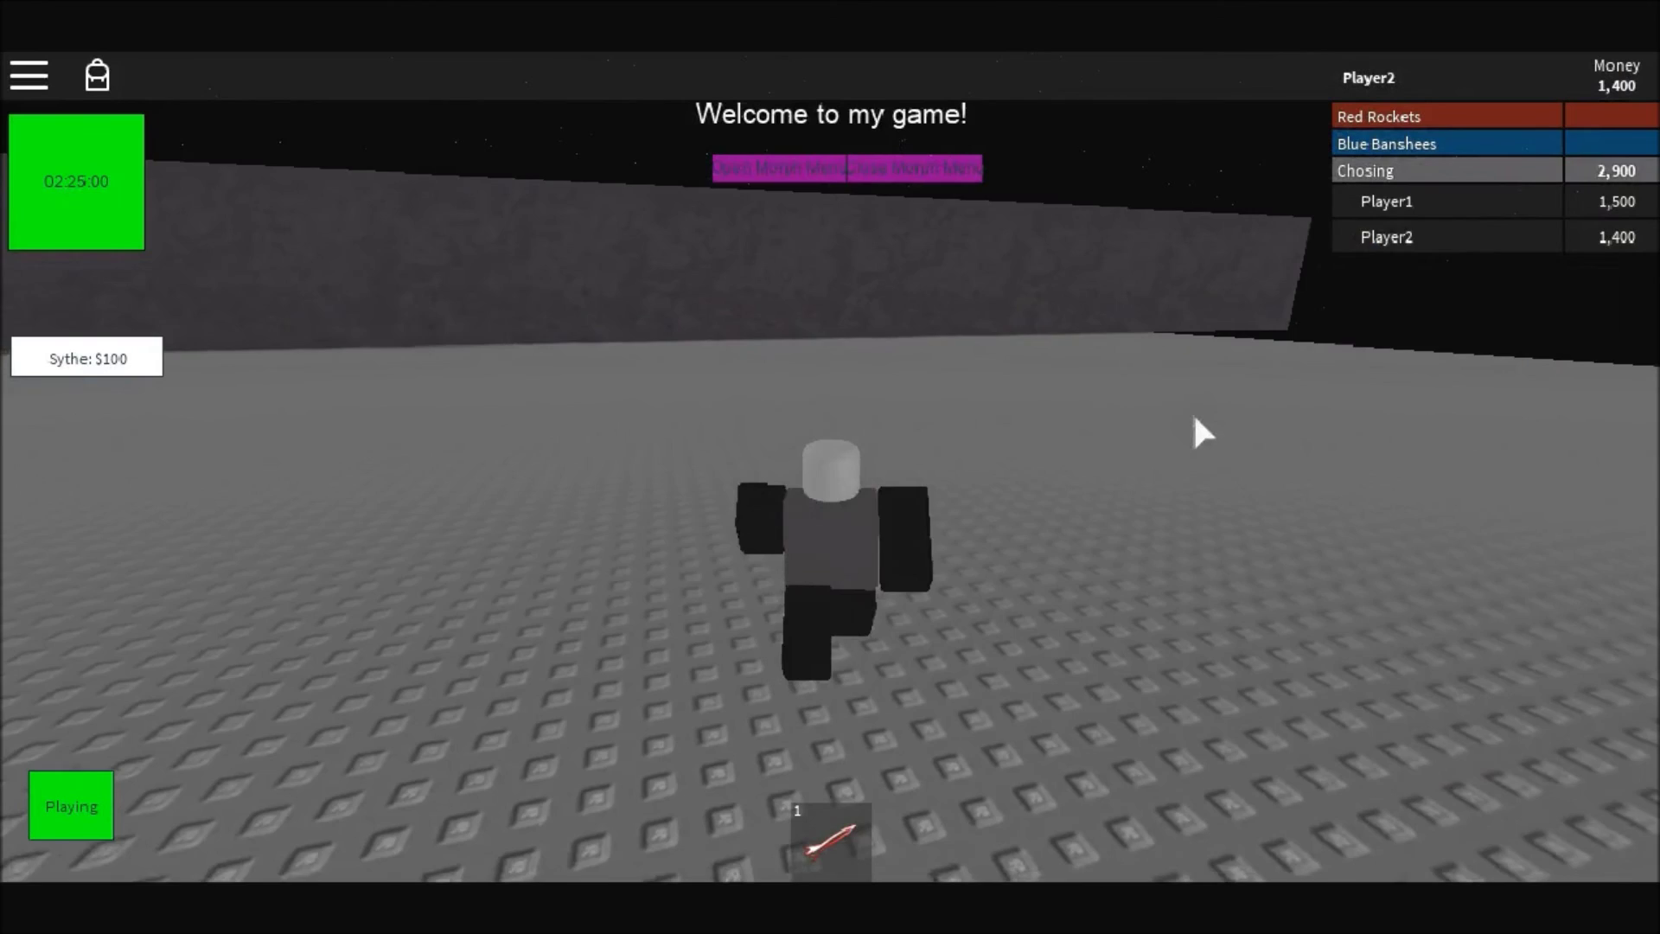
Walk Player2 around the large dome and across the map toward the flag pad, jumping
key(w)
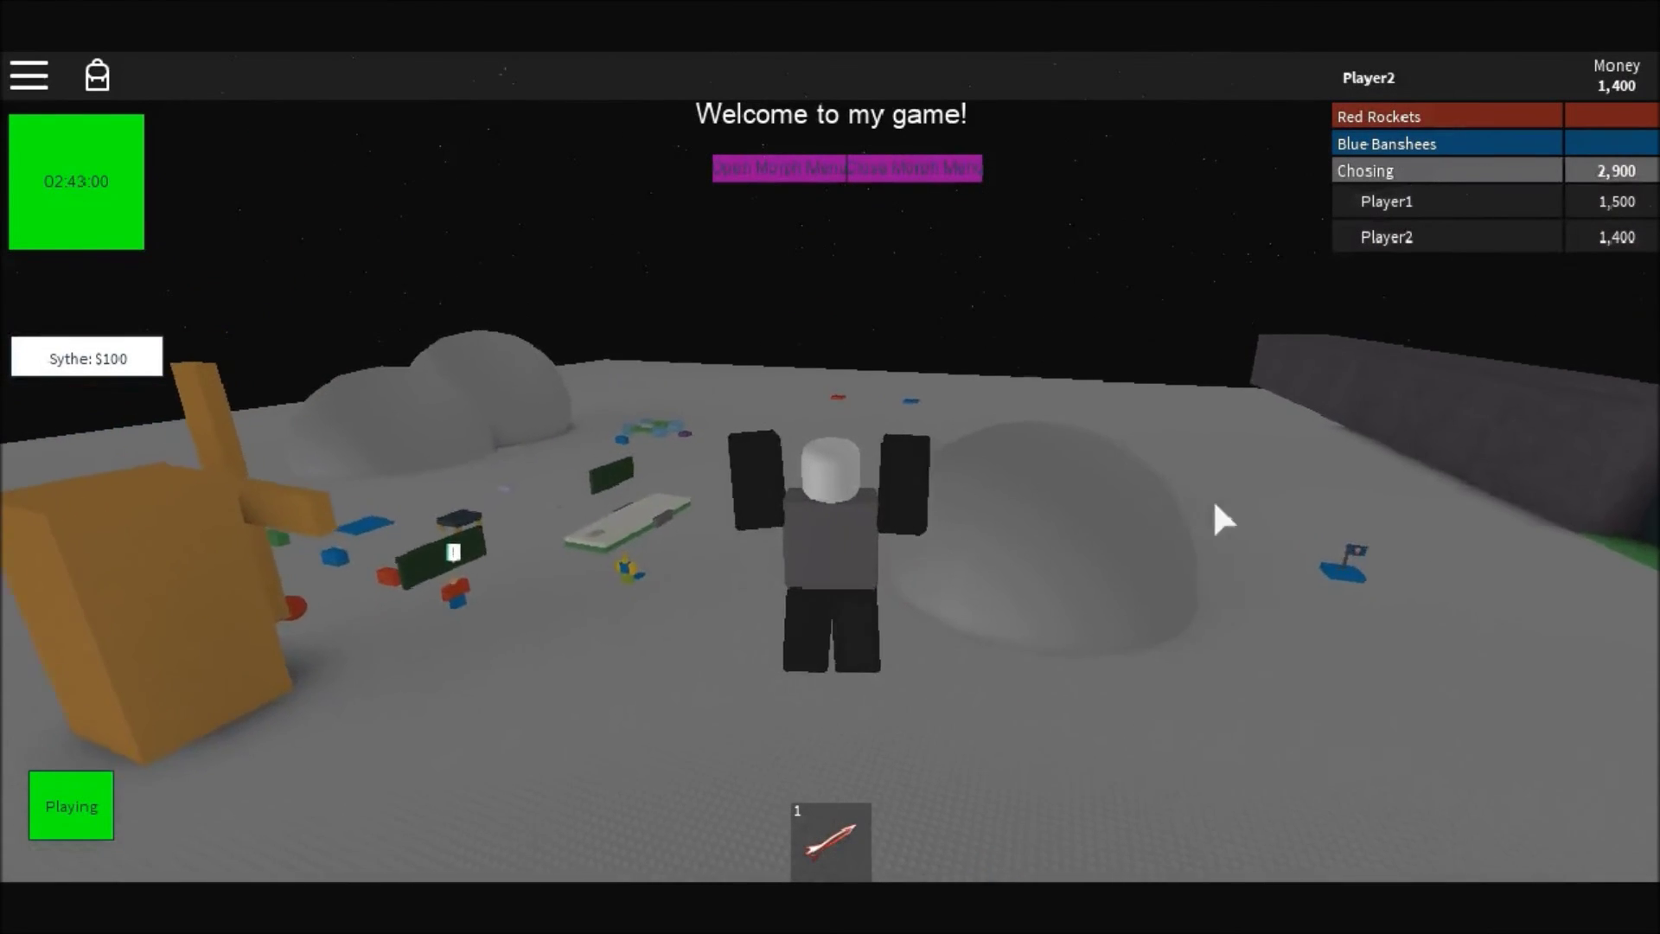
key(w)
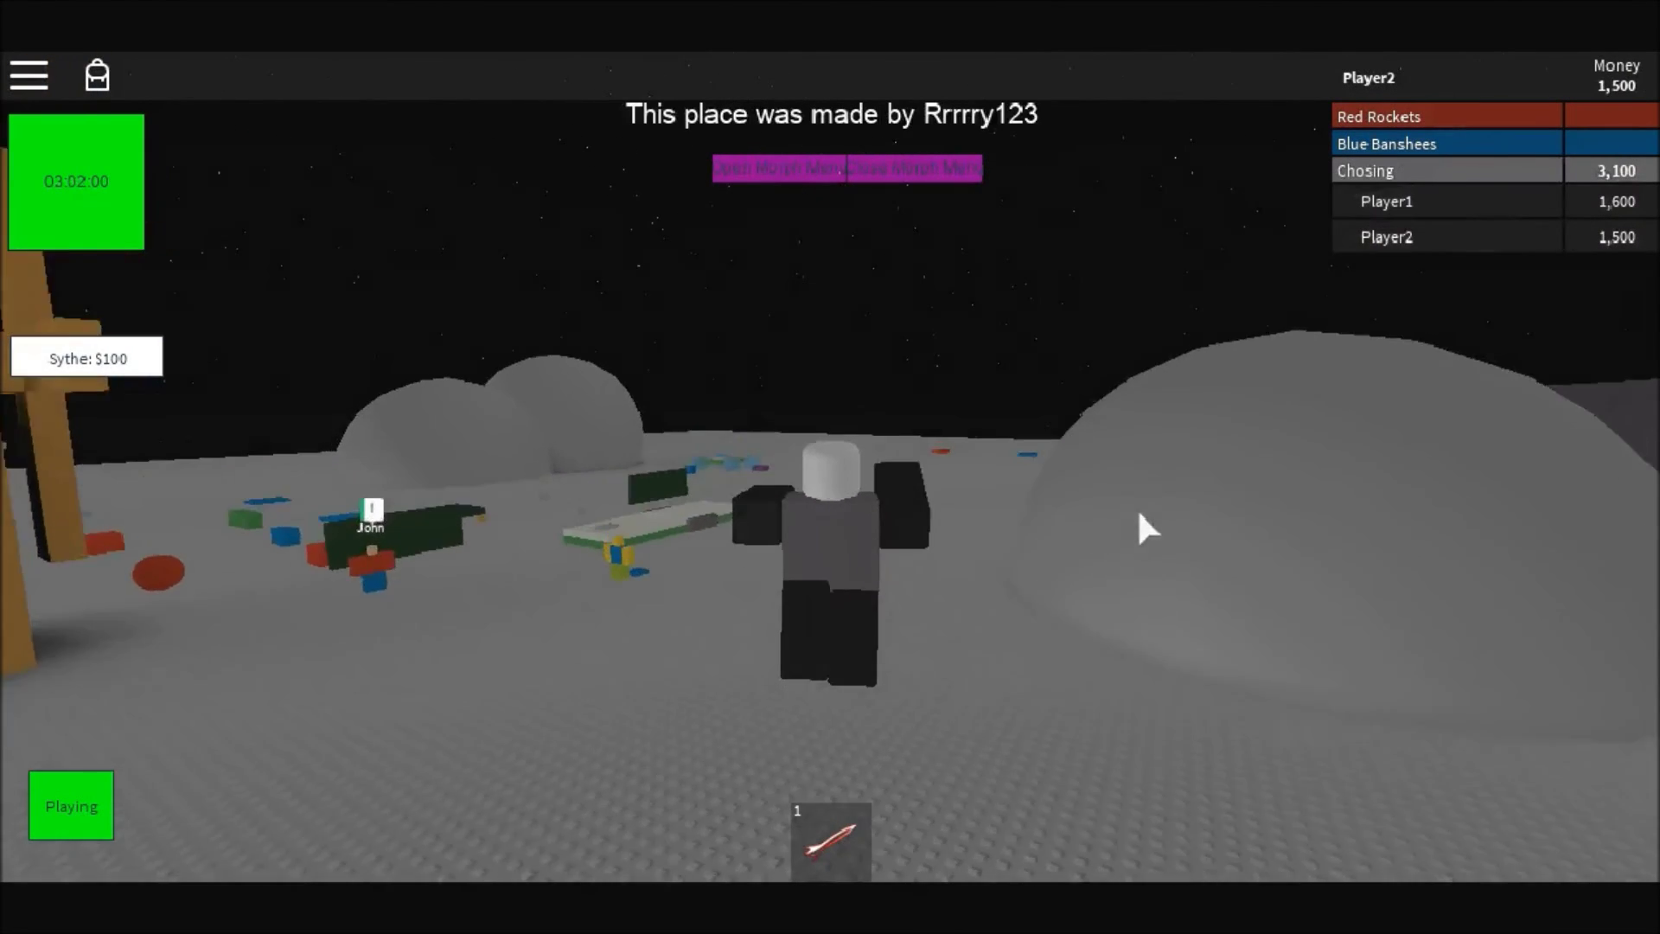
key(w)
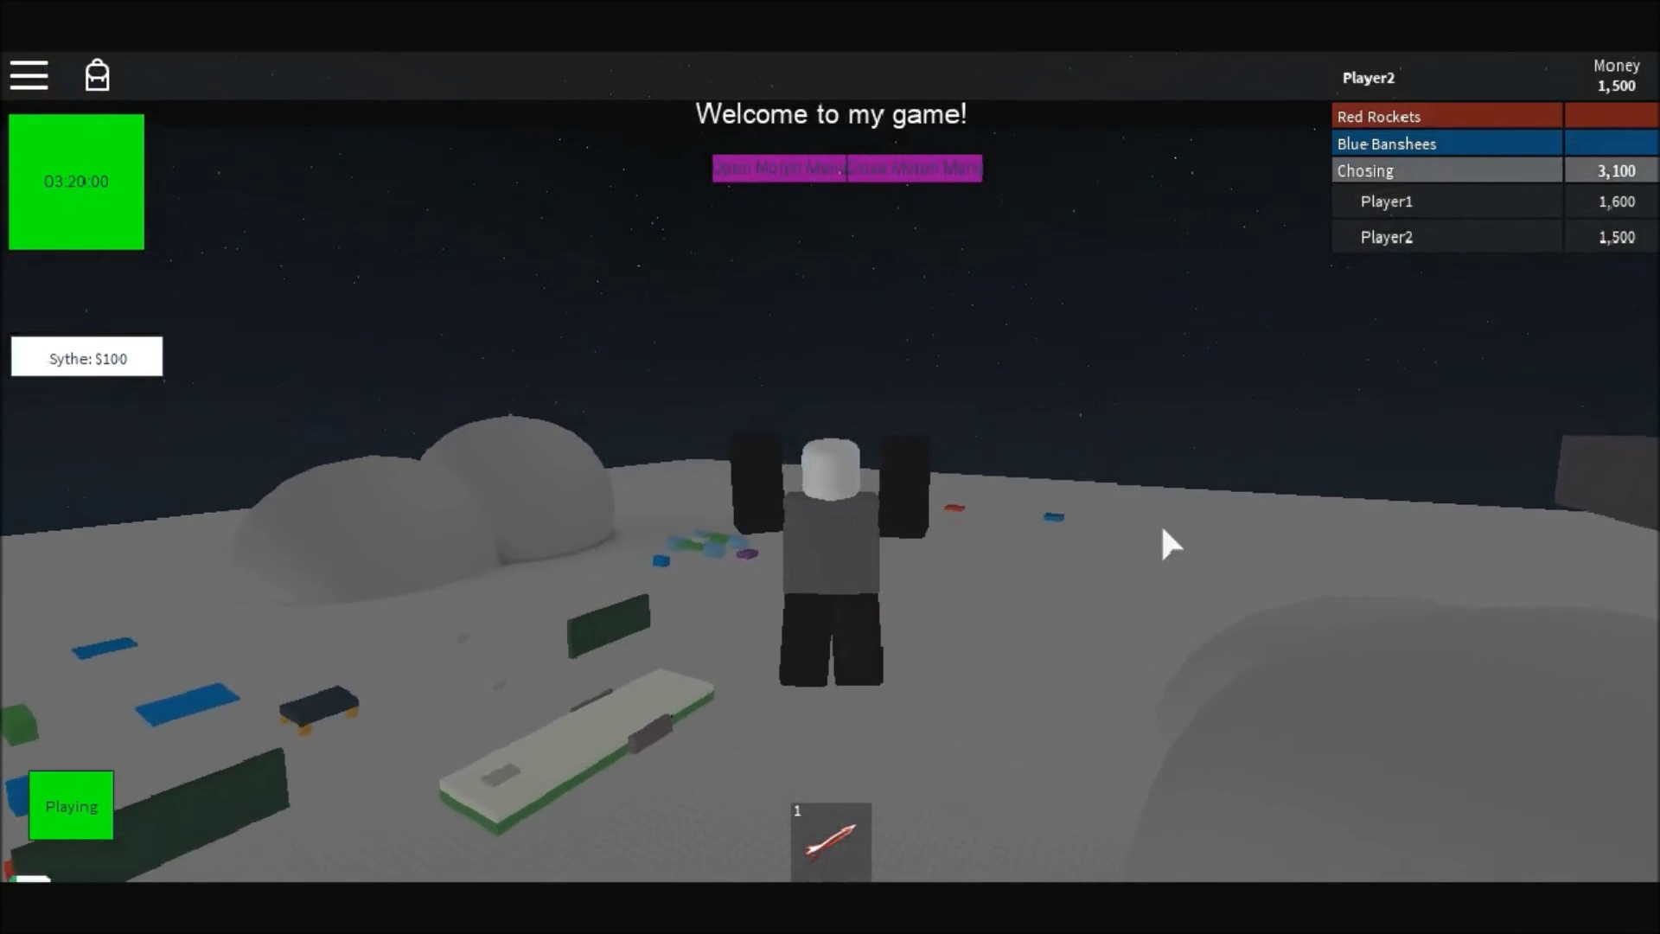
key(d)
key(w)
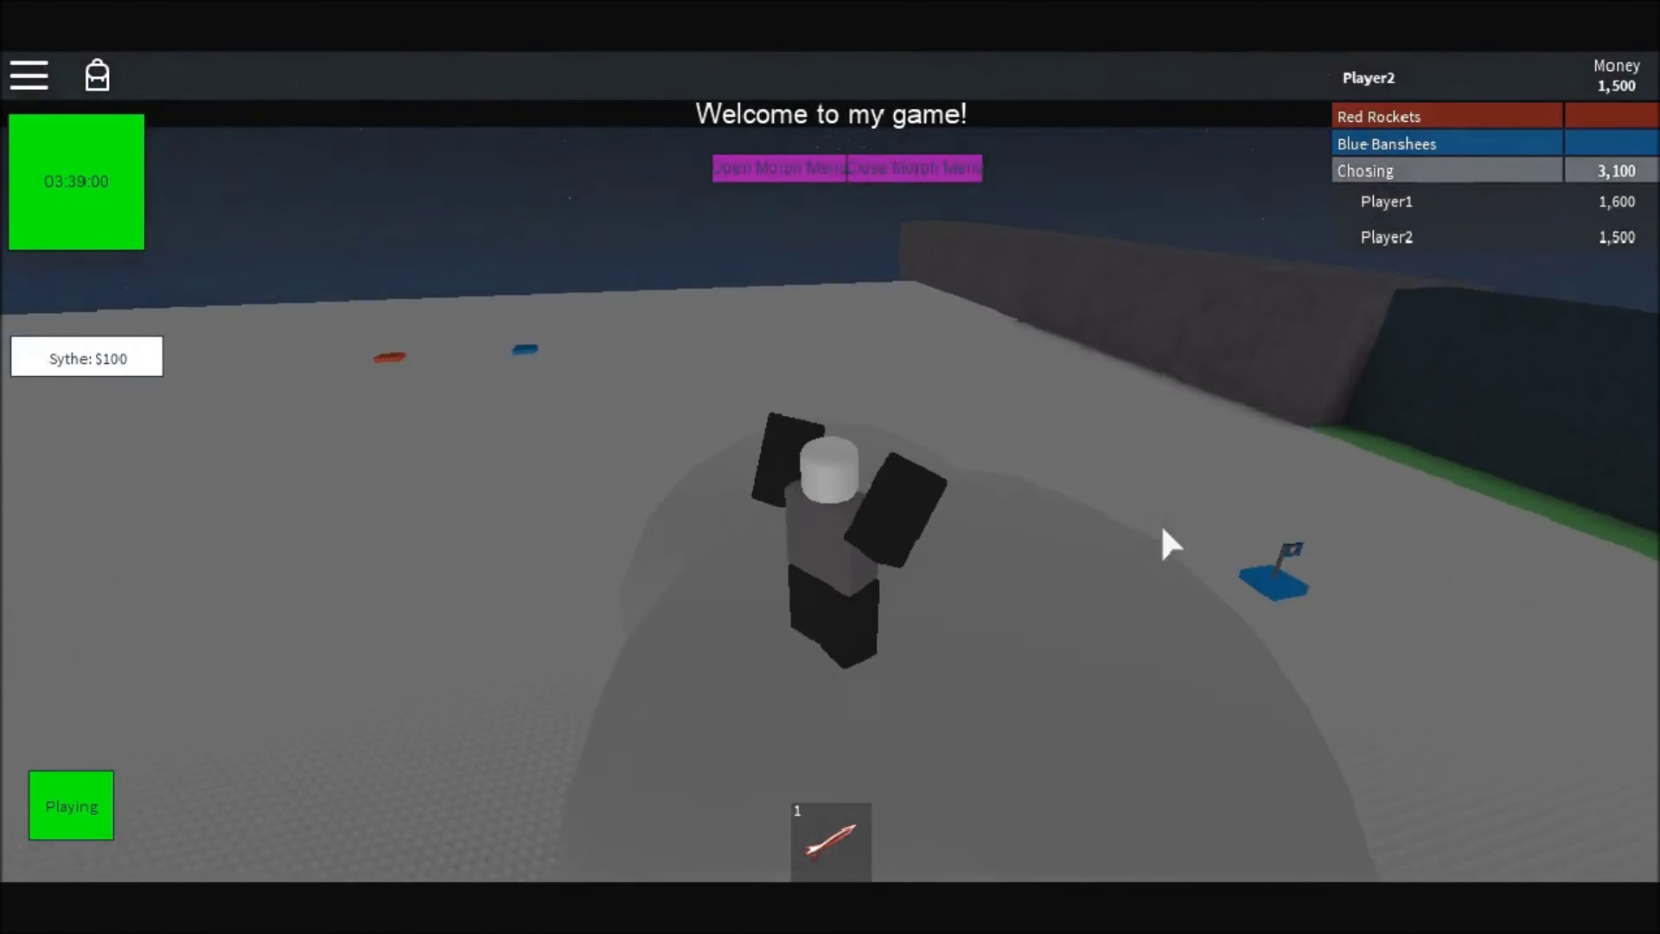
key(w)
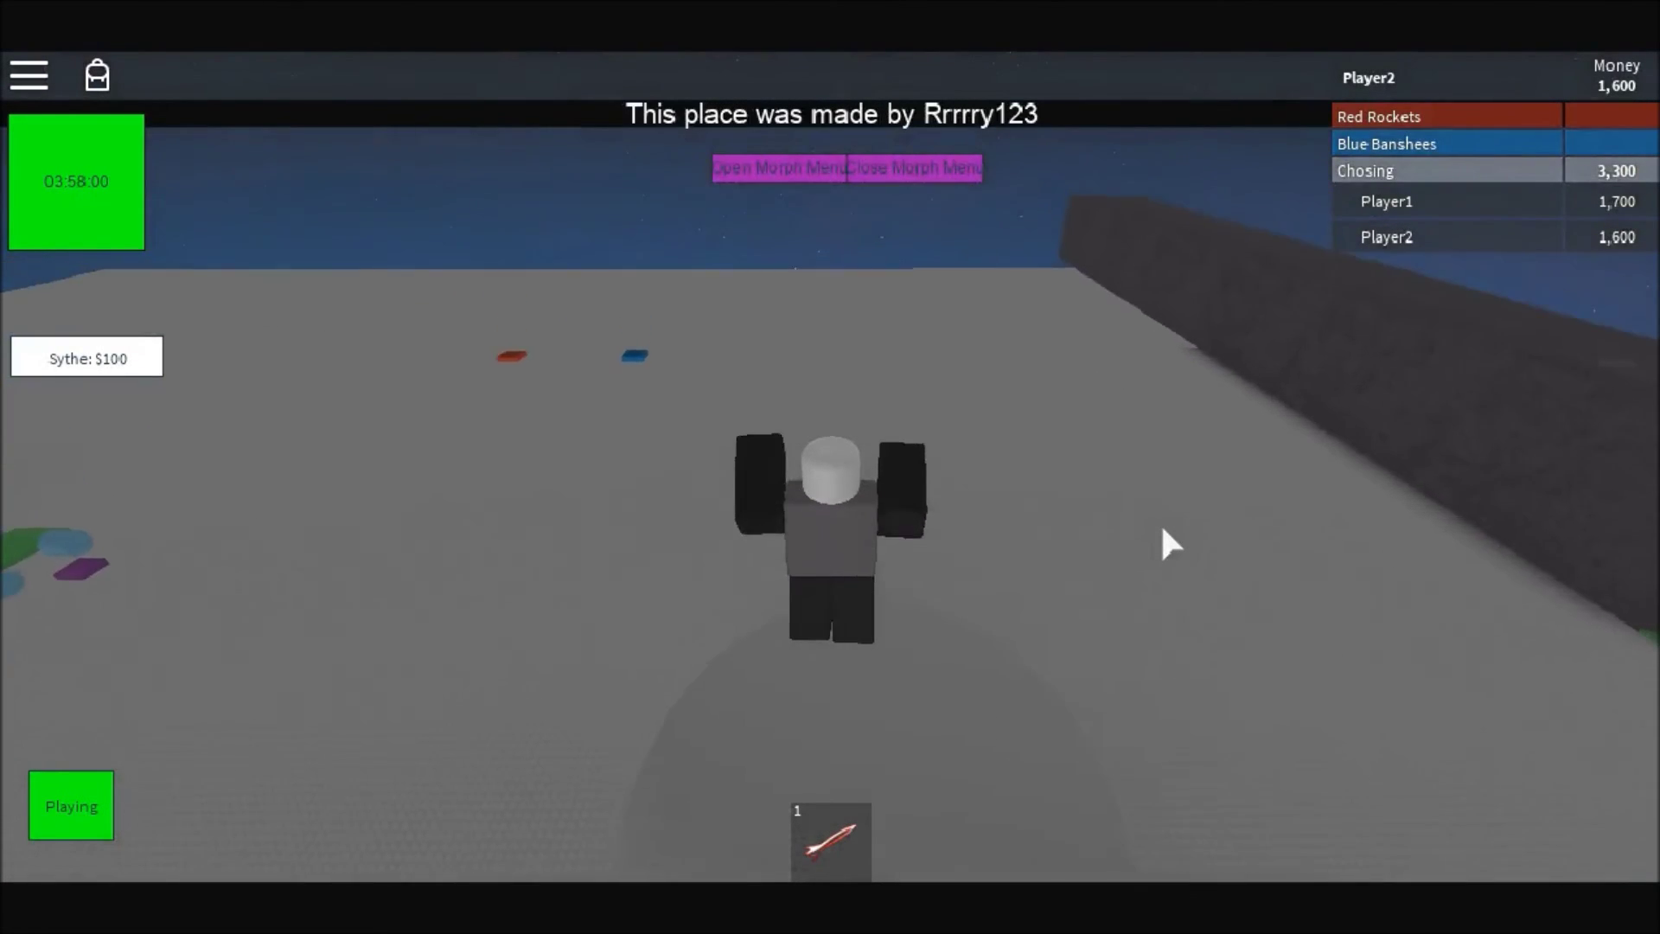
key(w)
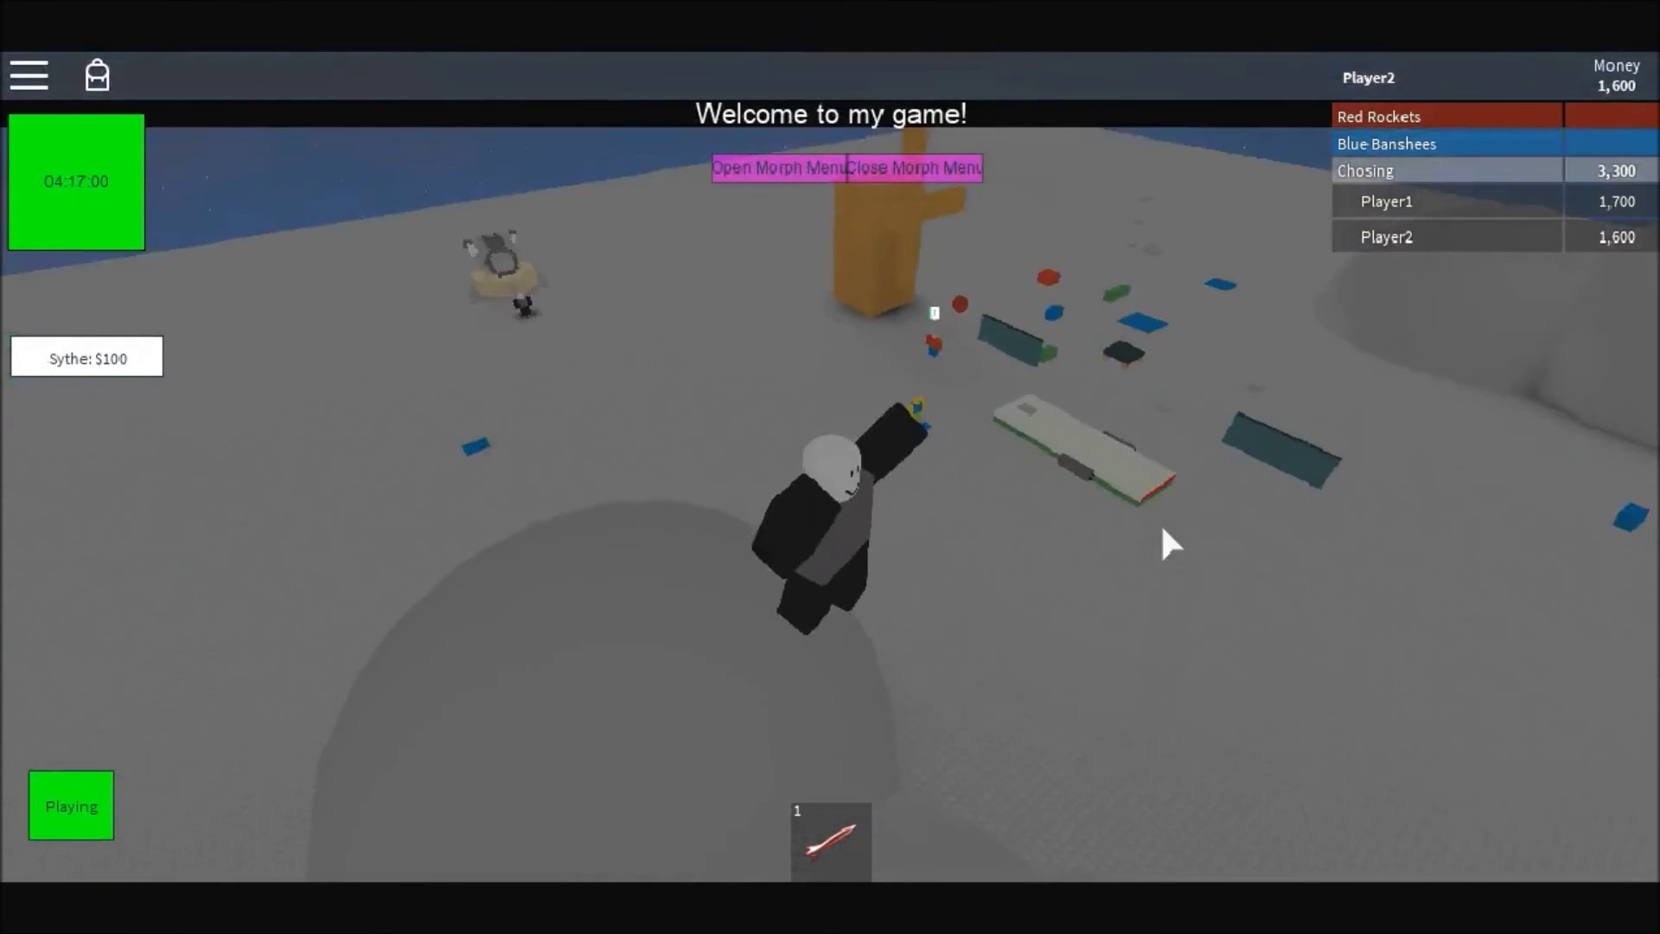
key(w)
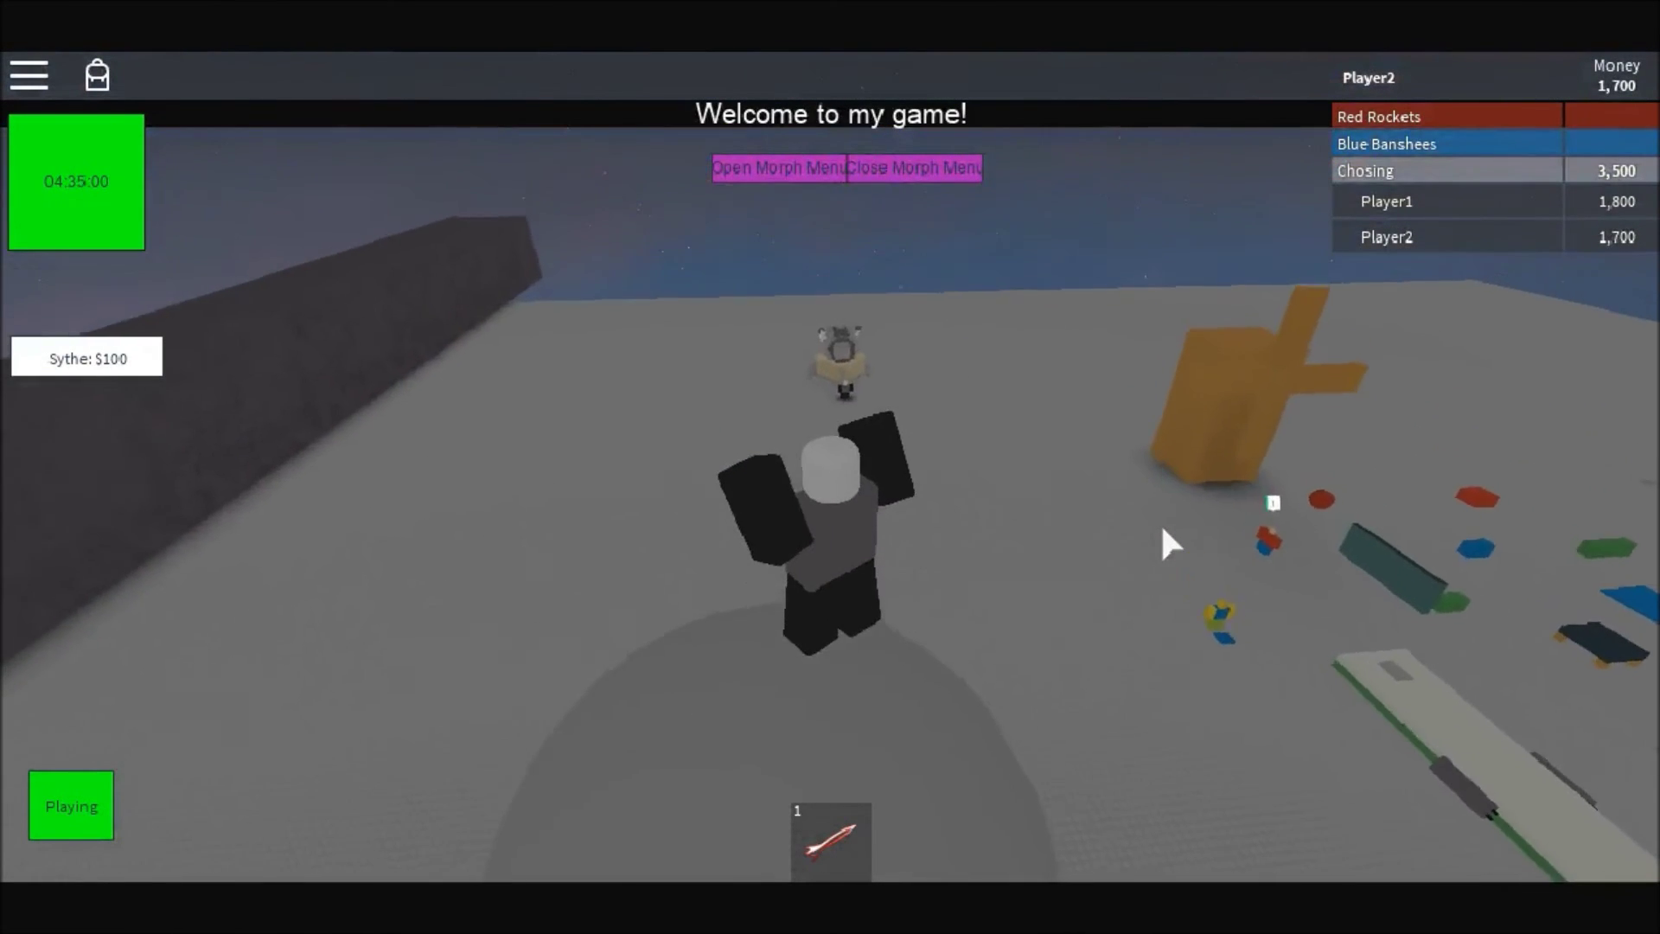
key(s)
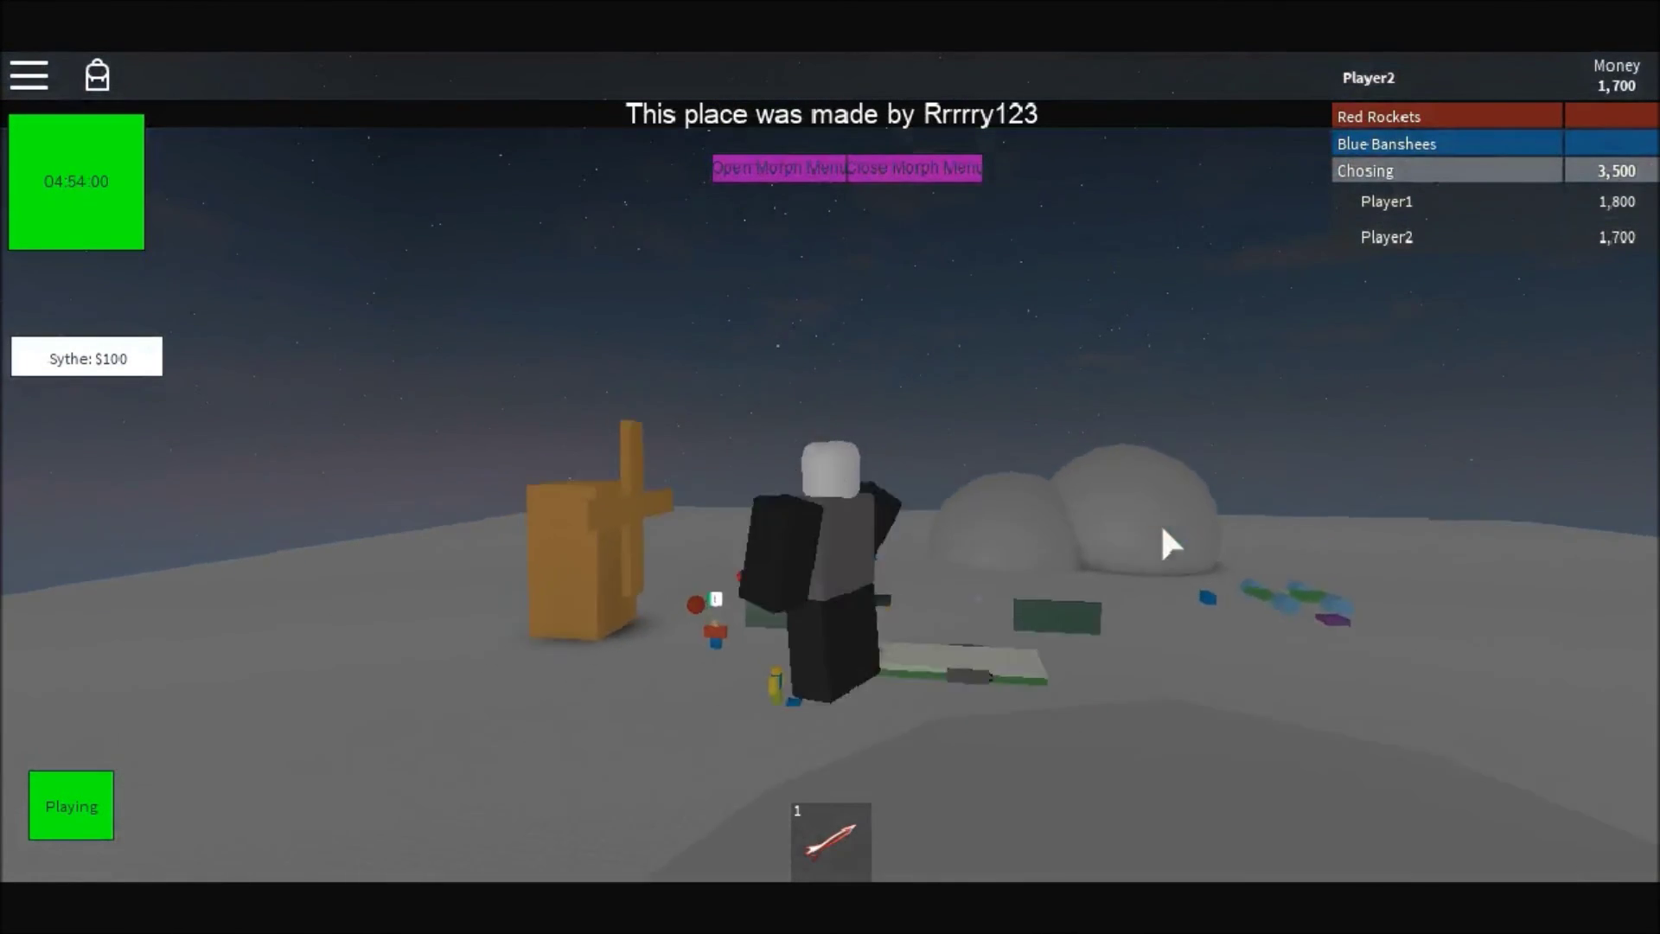
key(space)
Head toward the other player's lander, jumping, and briefly equip then put away the rocket
key(s)
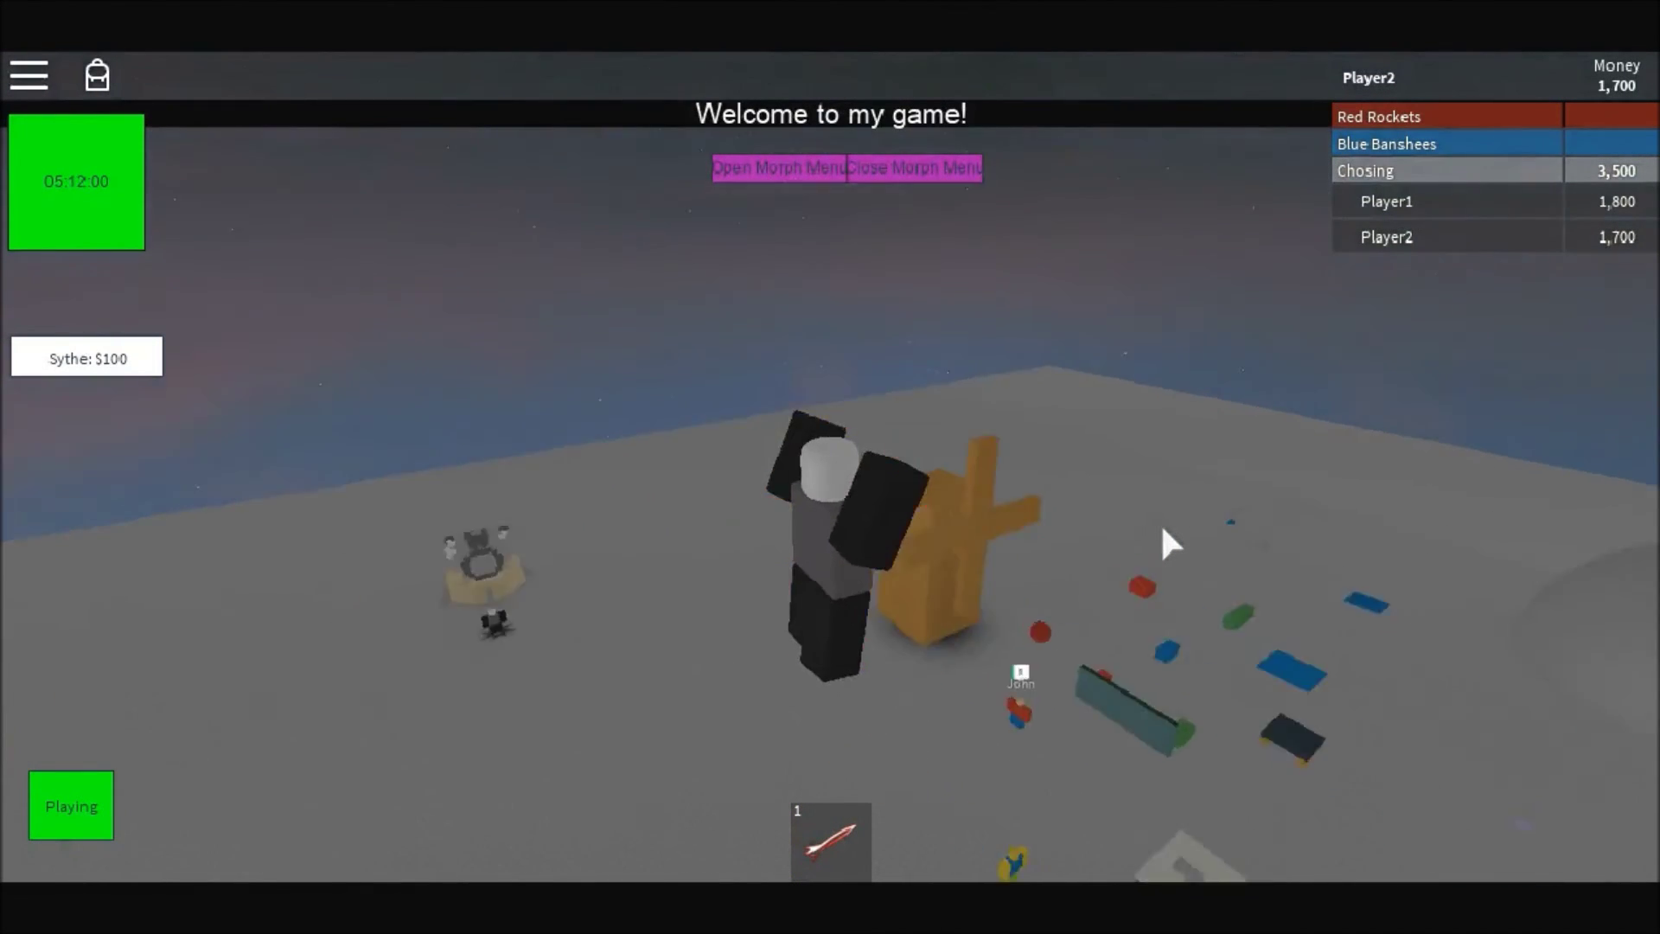
key(w)
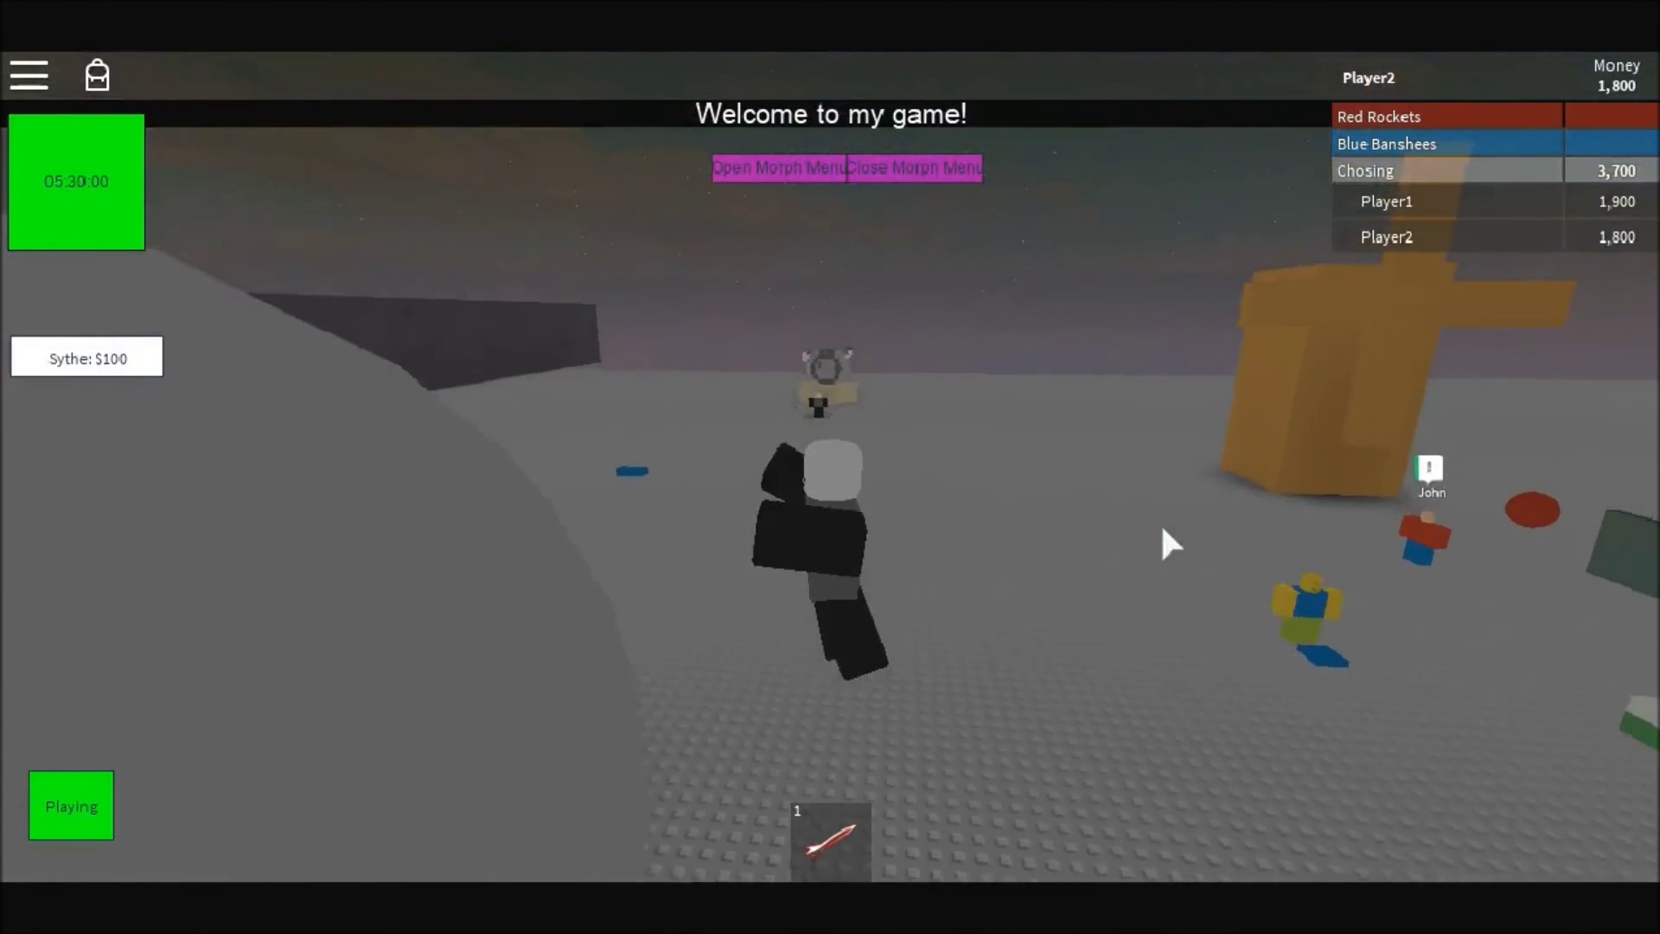
key(w)
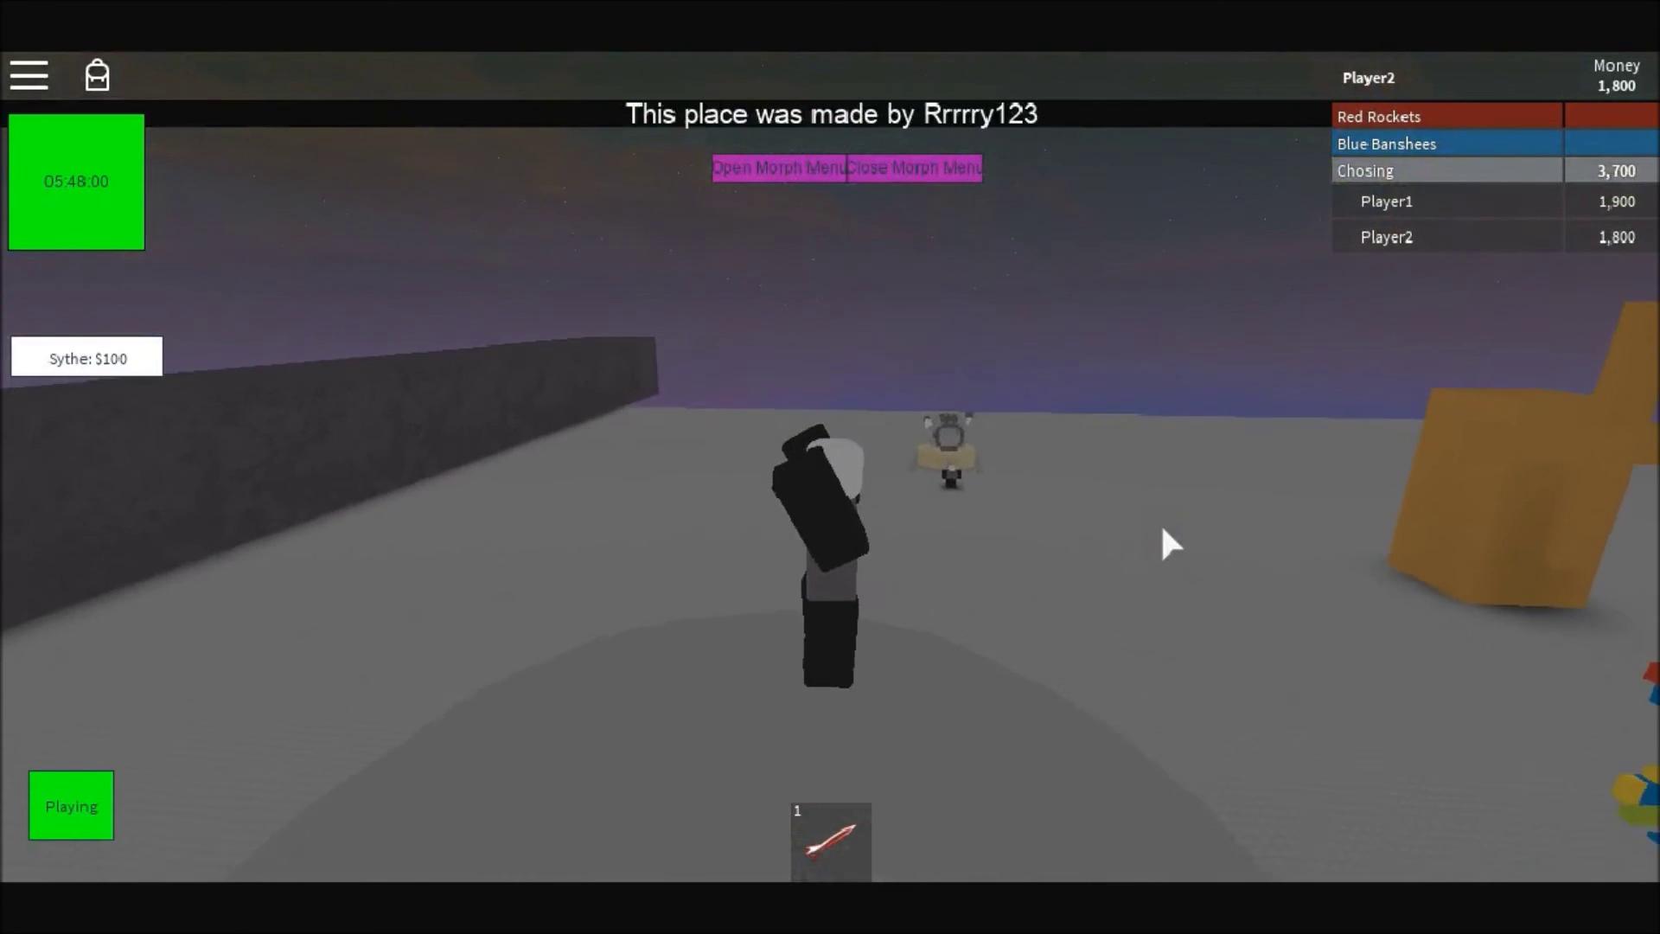
key(w)
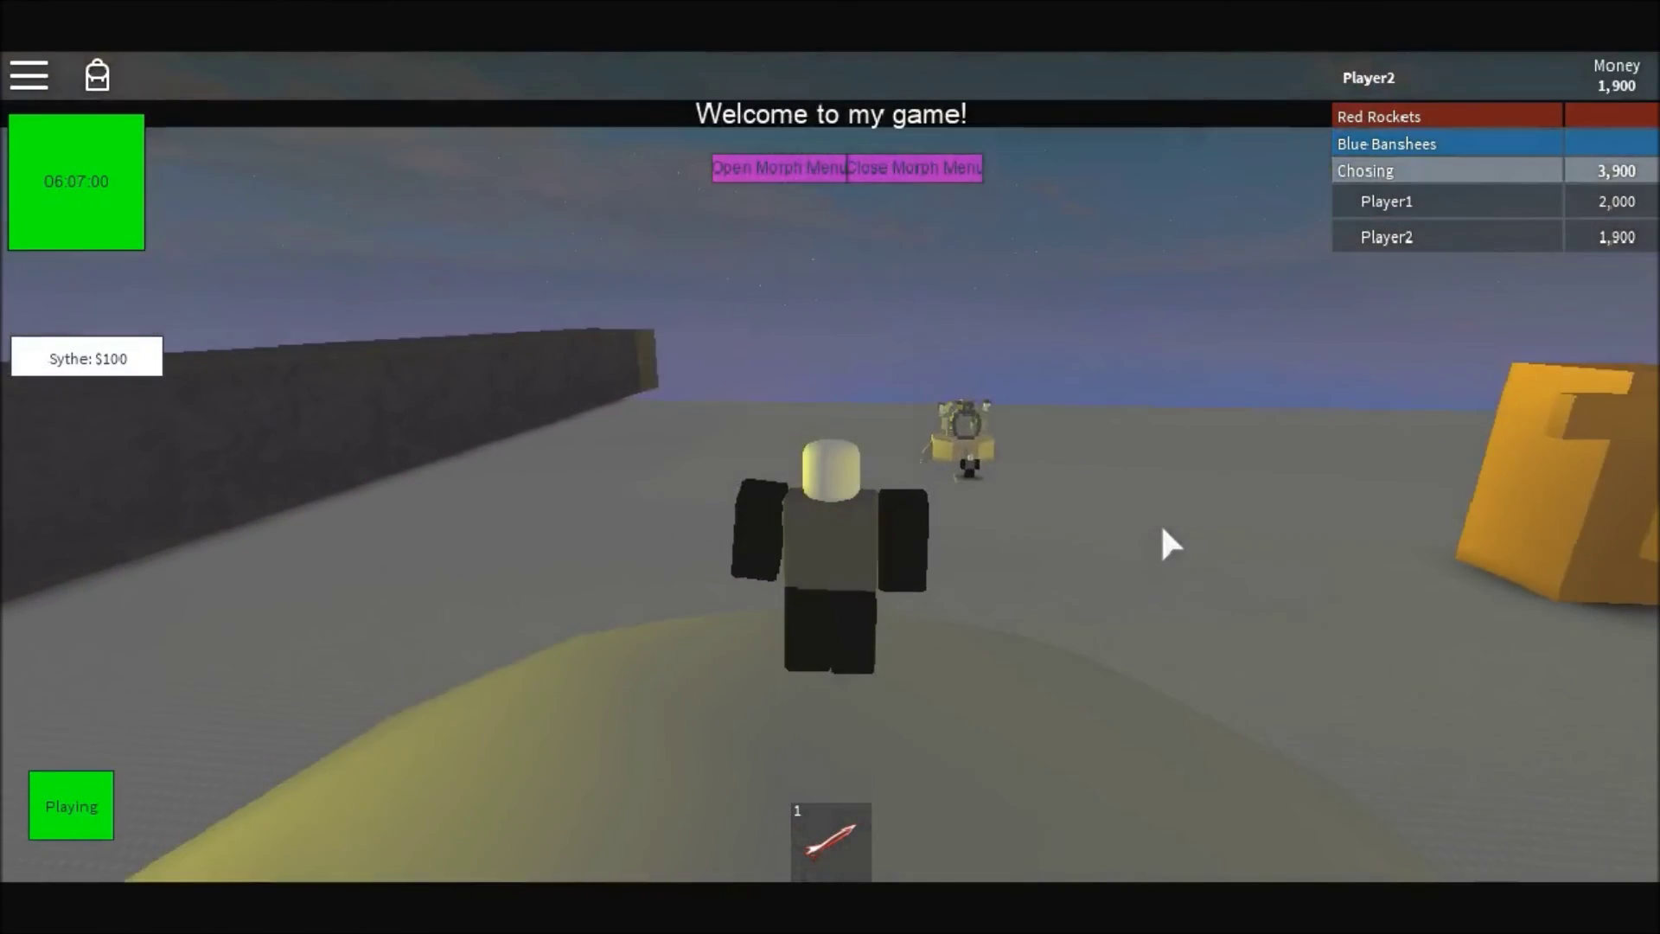
key(w)
key(space)
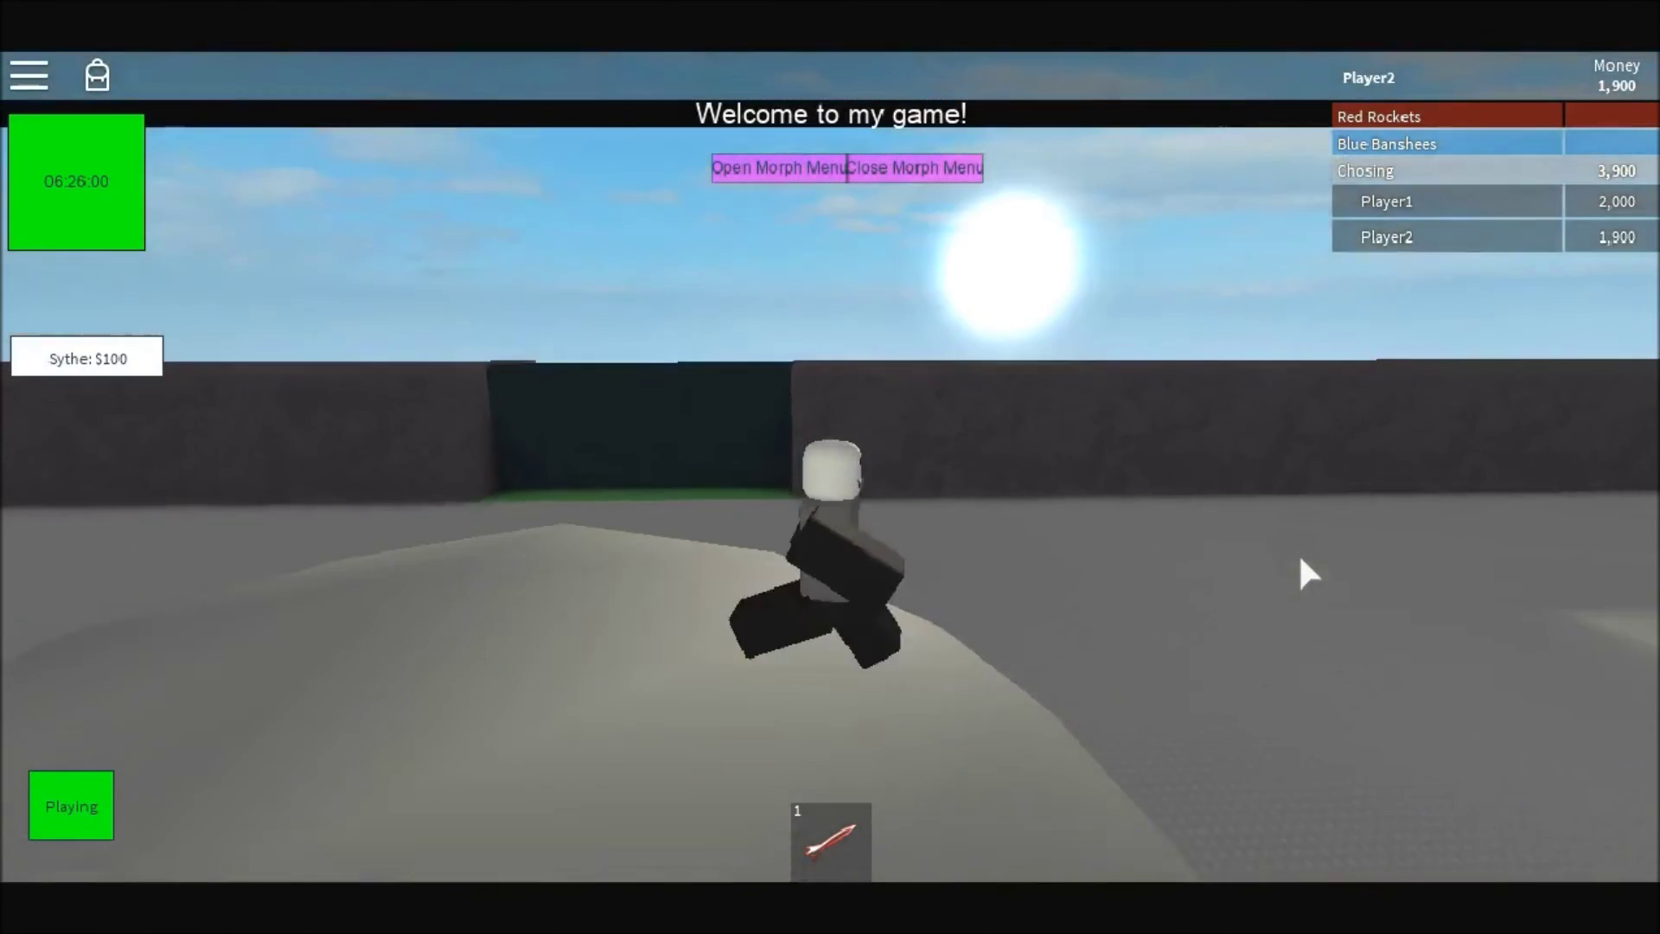
key(space)
key(1)
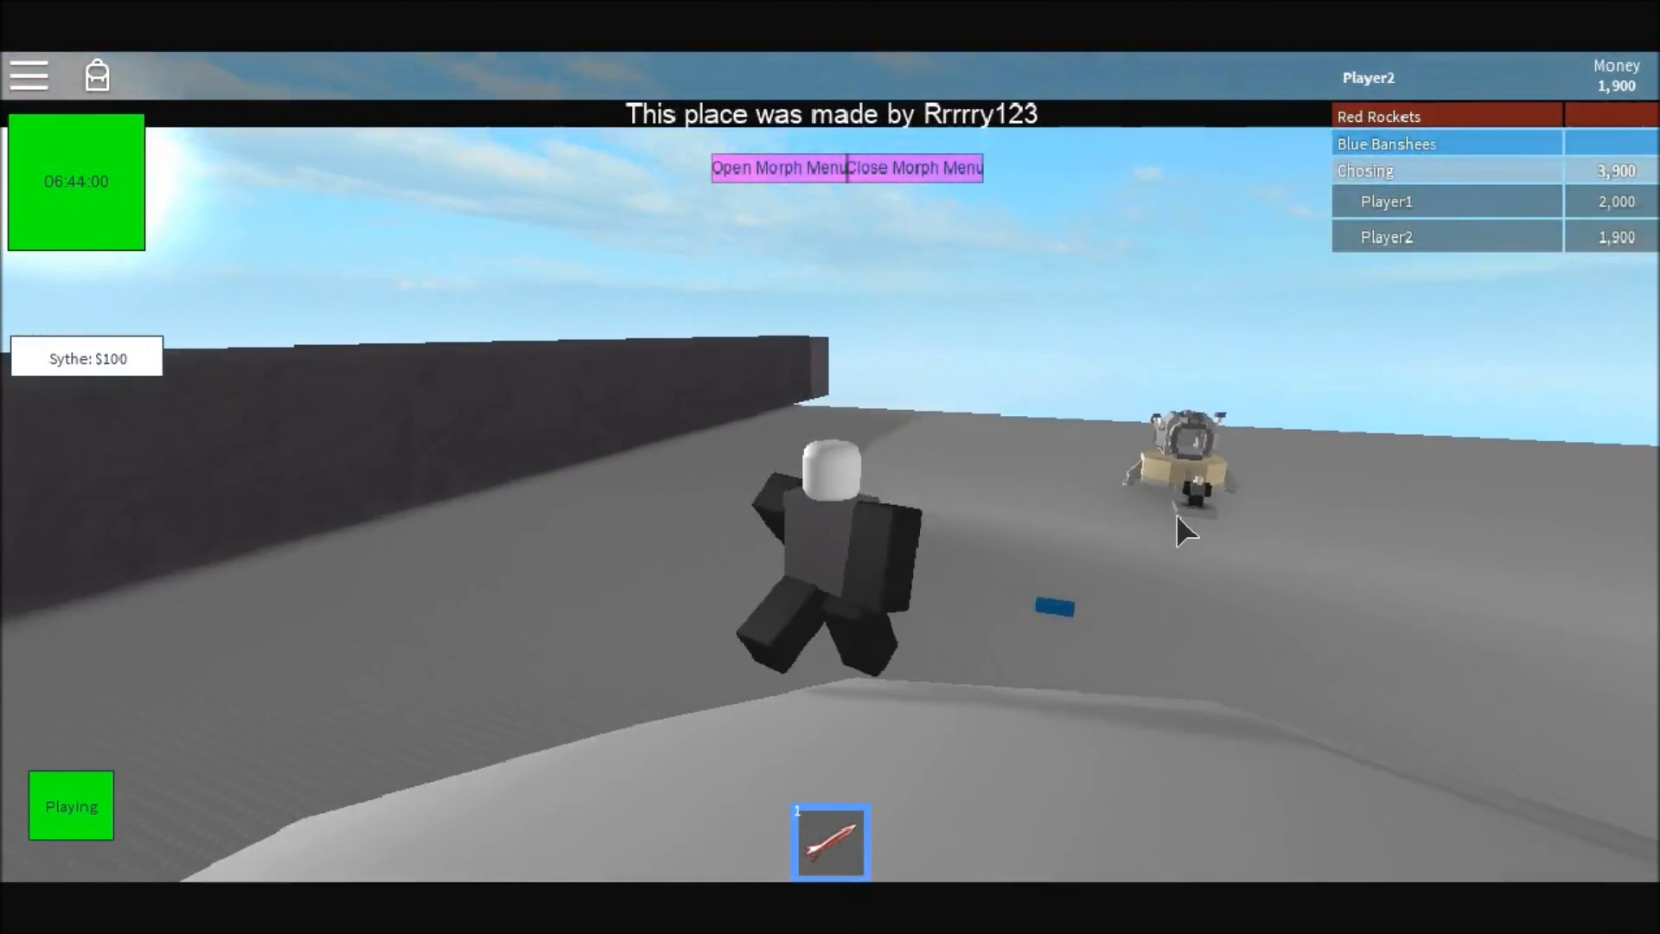
key(1)
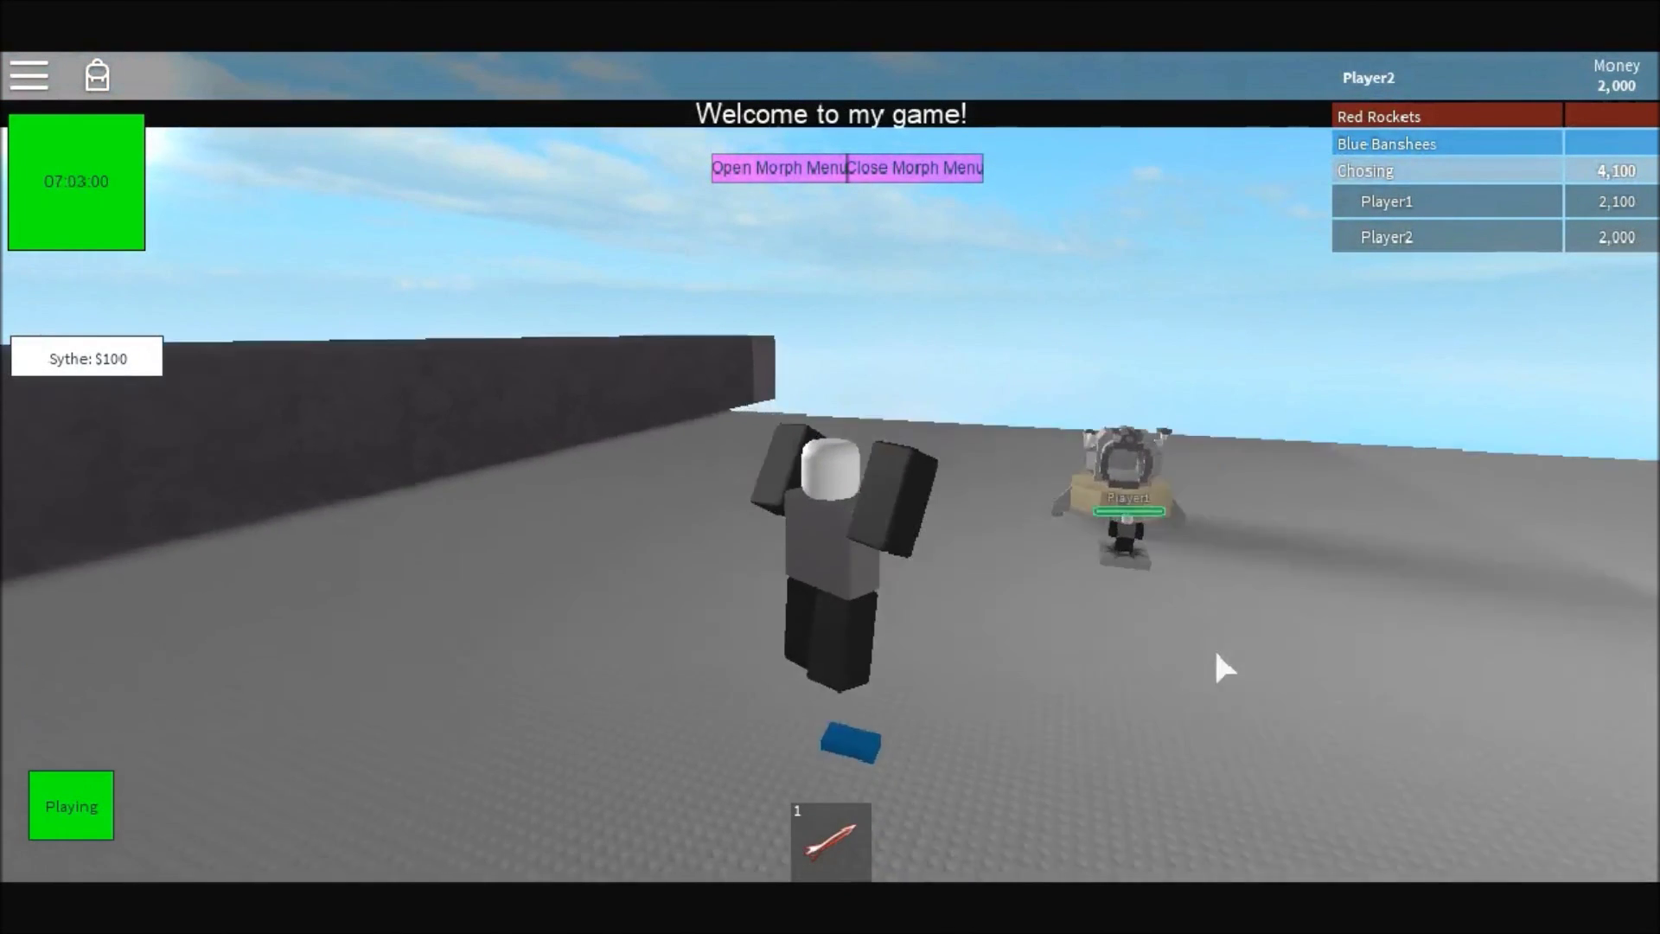
key(w)
key(s)
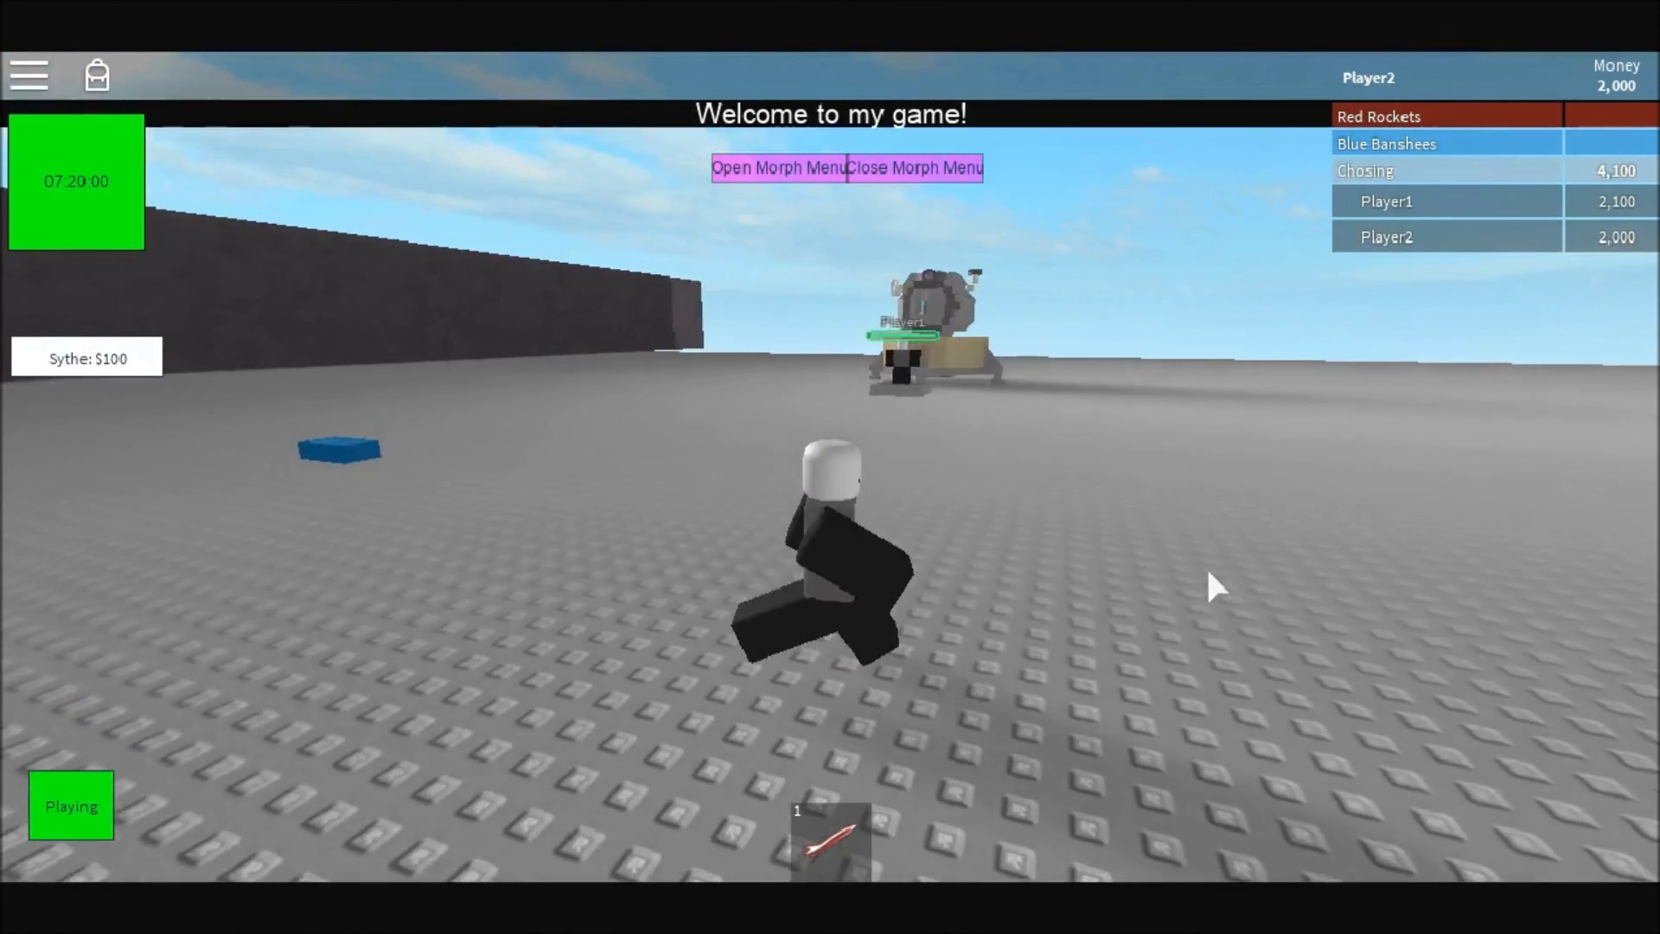